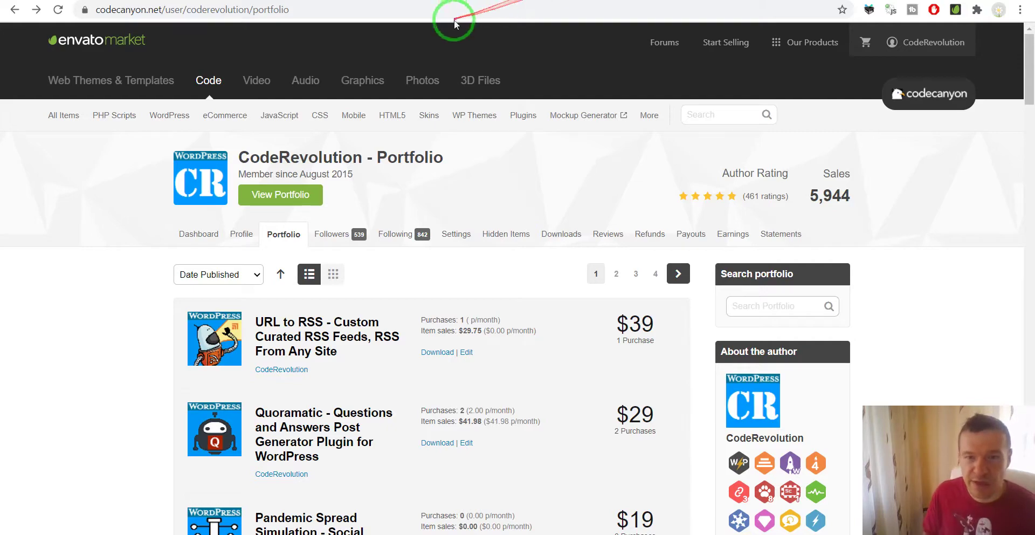
# Scroll the CodeRevolution portfolio page, then return to the top at the account name
pyautogui.moveTo(1029, 67); pyautogui.dragTo(820, 231)
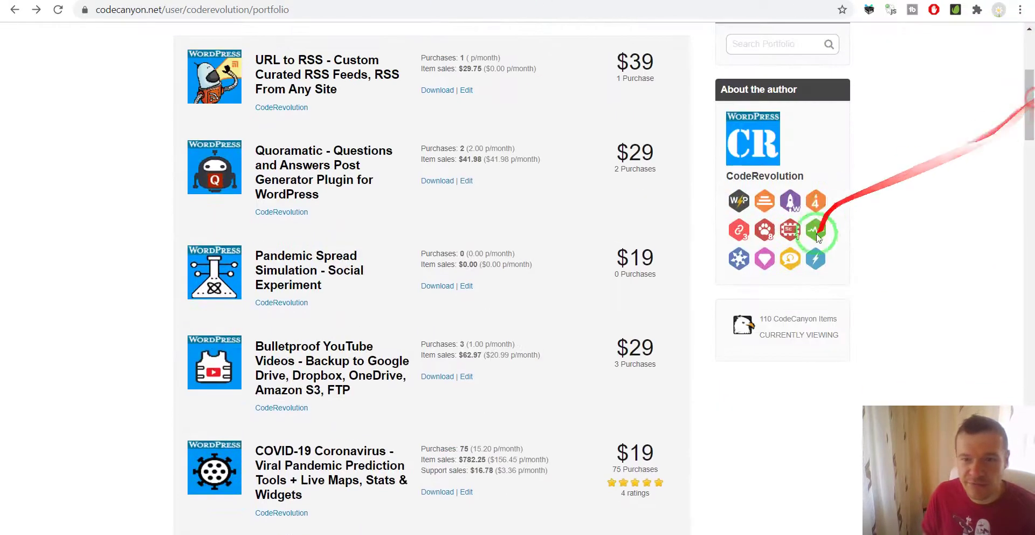
pyautogui.scroll(5, 834, 276)
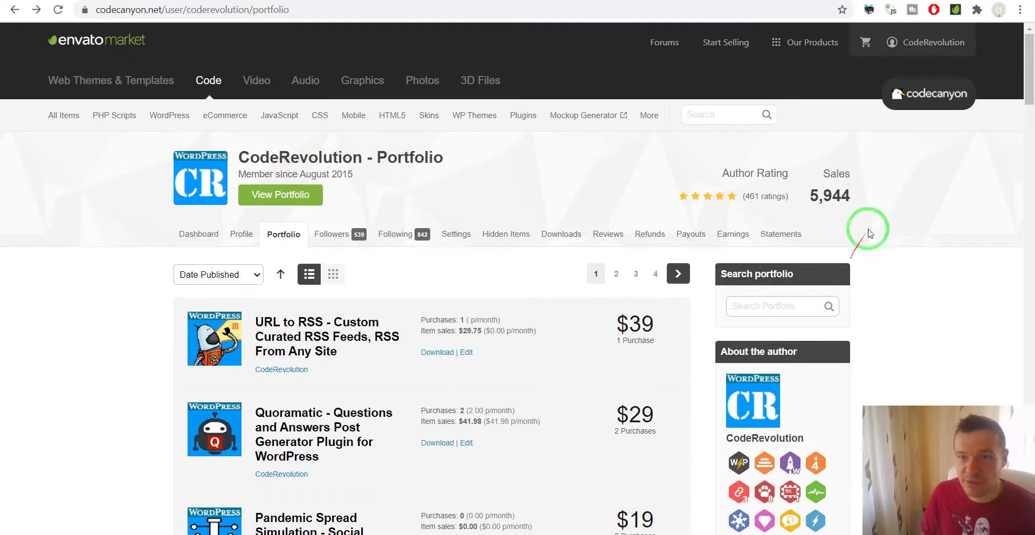
pyautogui.click(925, 42)
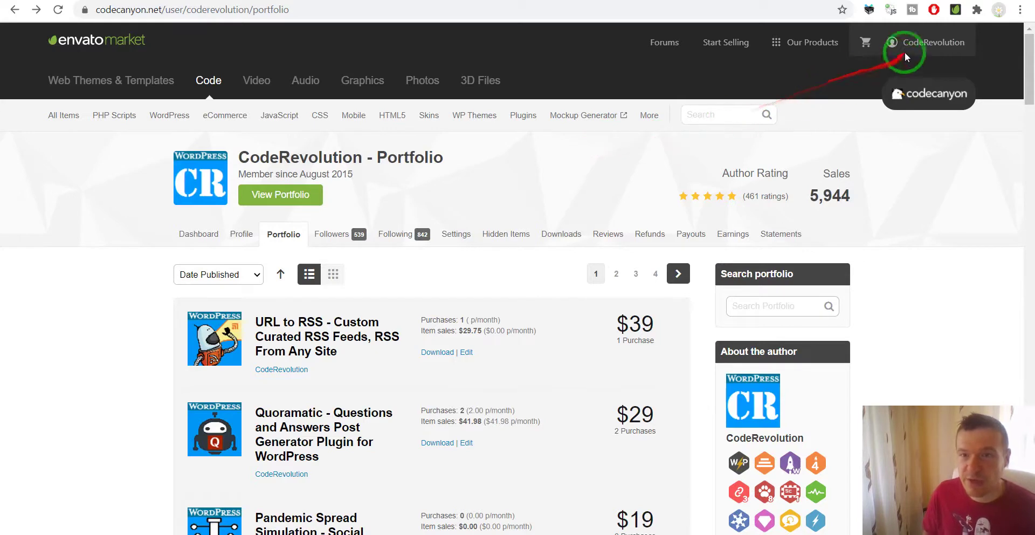
# Start a new item upload from the account menu with WordPress as the category
pyautogui.moveTo(891, 42)
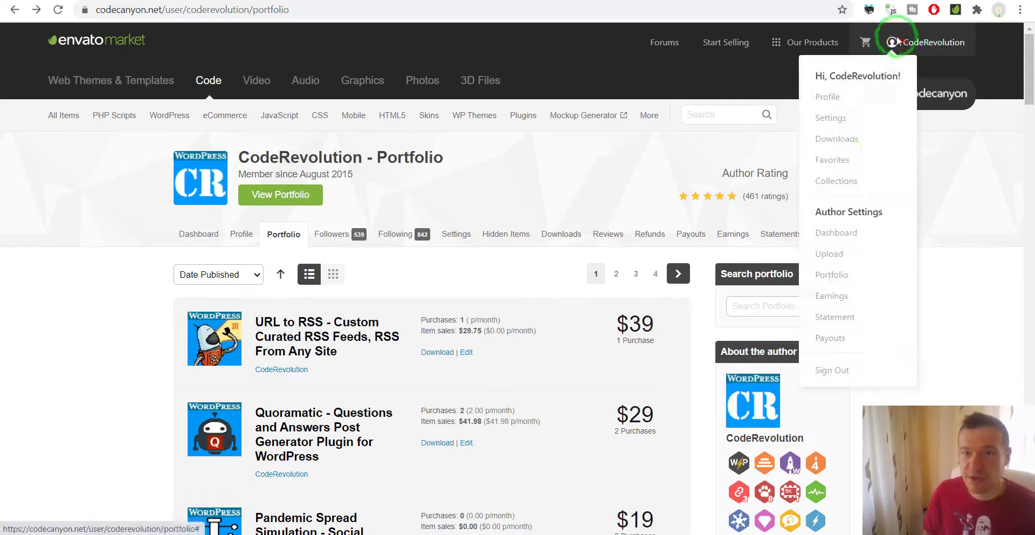
pyautogui.click(836, 257)
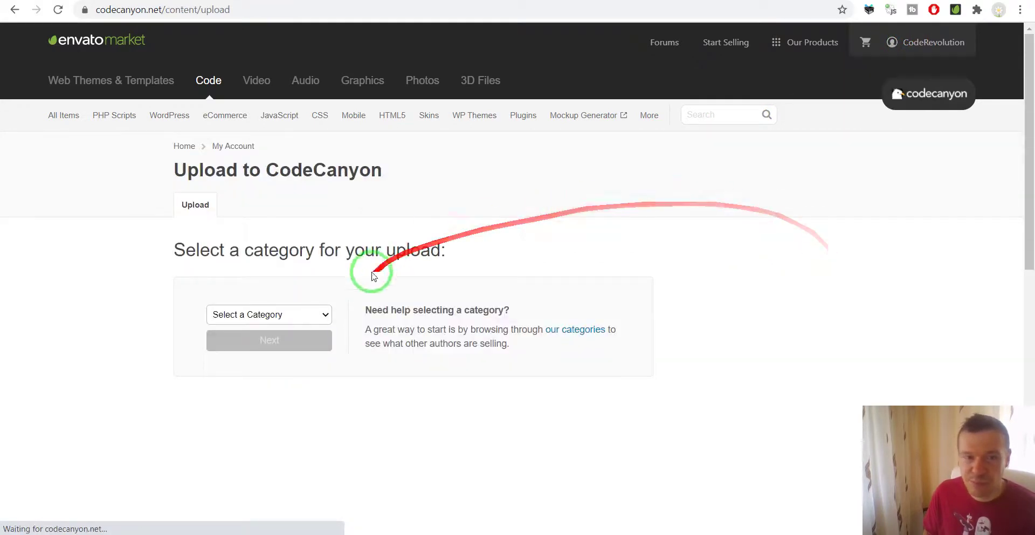
pyautogui.click(275, 314)
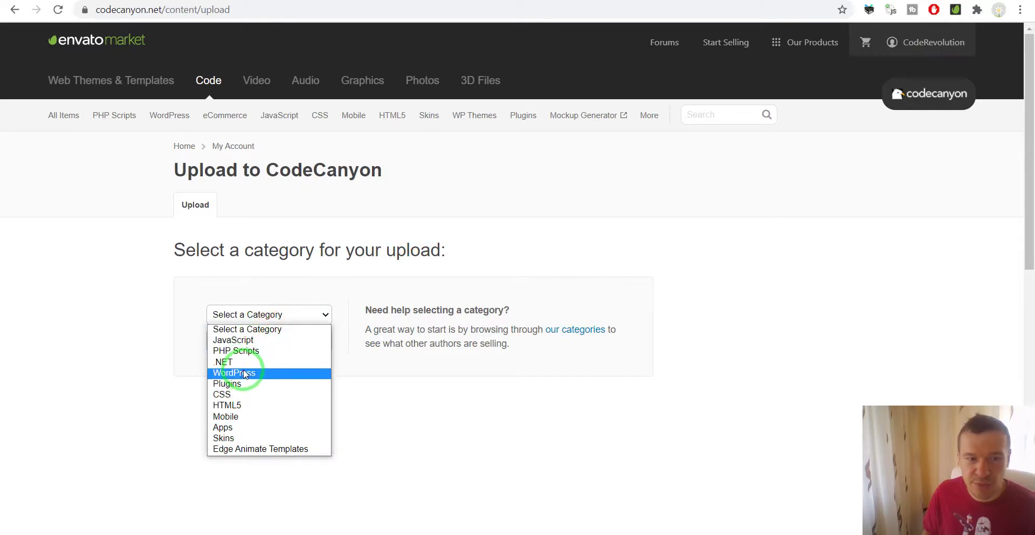
pyautogui.click(242, 372)
pyautogui.click(250, 314)
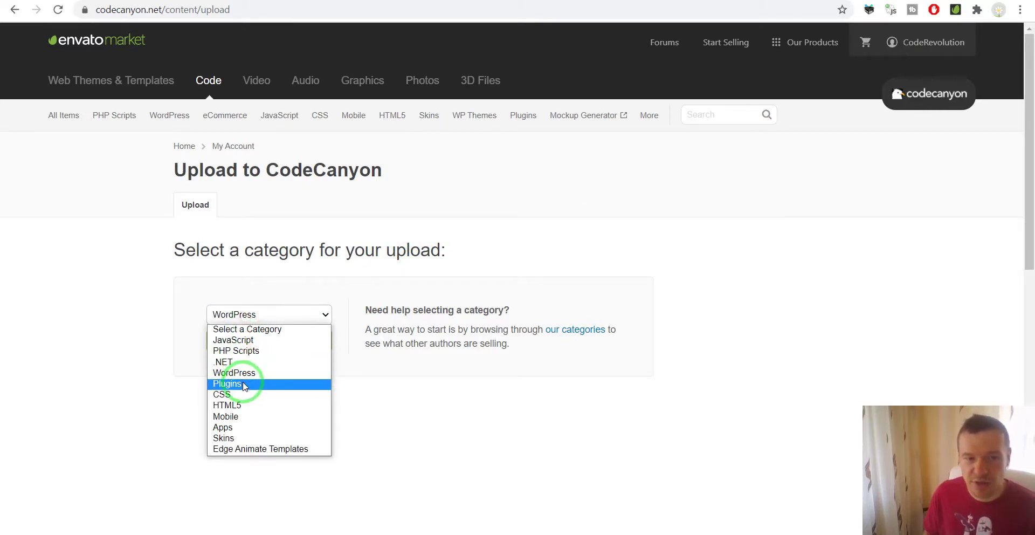
pyautogui.click(247, 374)
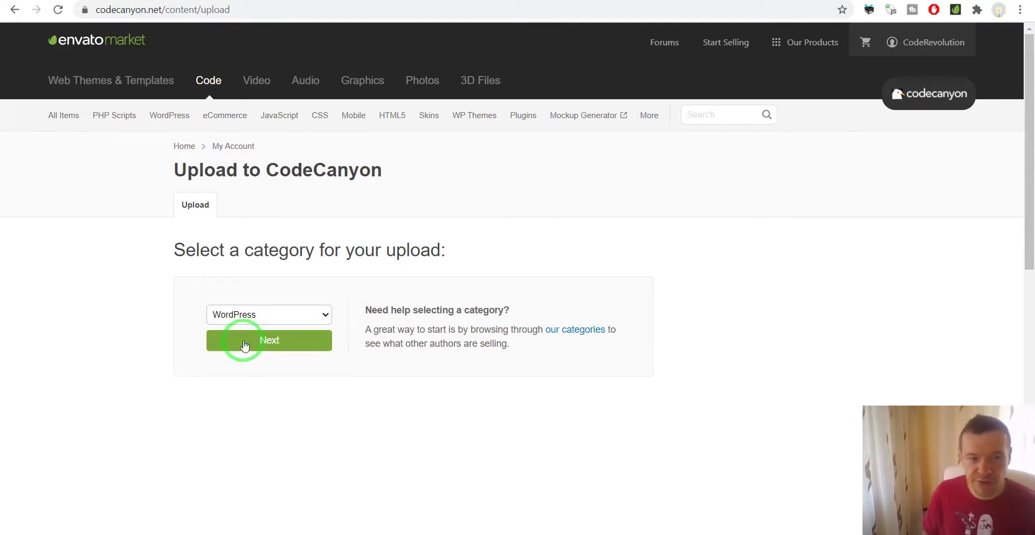
pyautogui.click(244, 345)
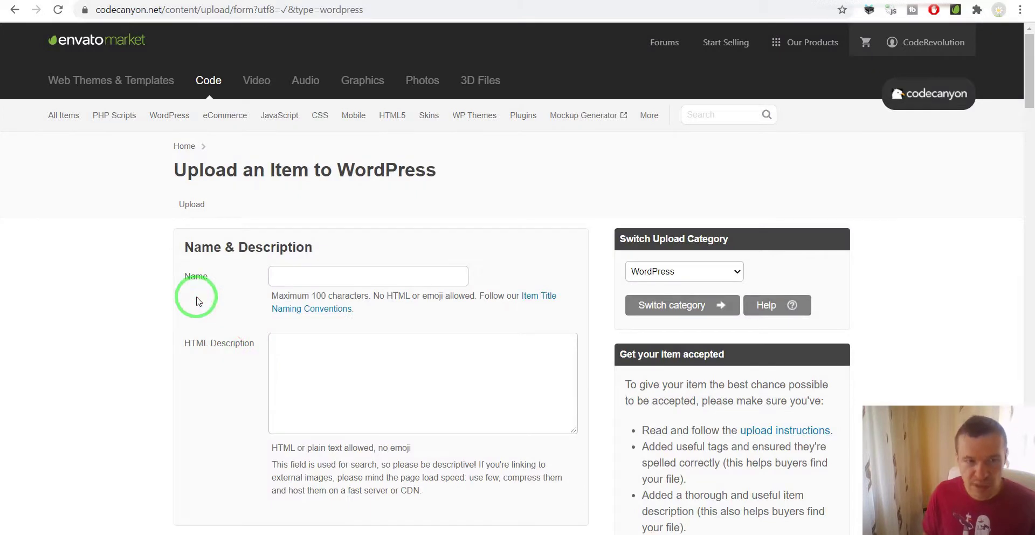
# Scroll the upload form to the Files section and switch to description.txt in Notepad++
pyautogui.scroll(-3, 253, 276)
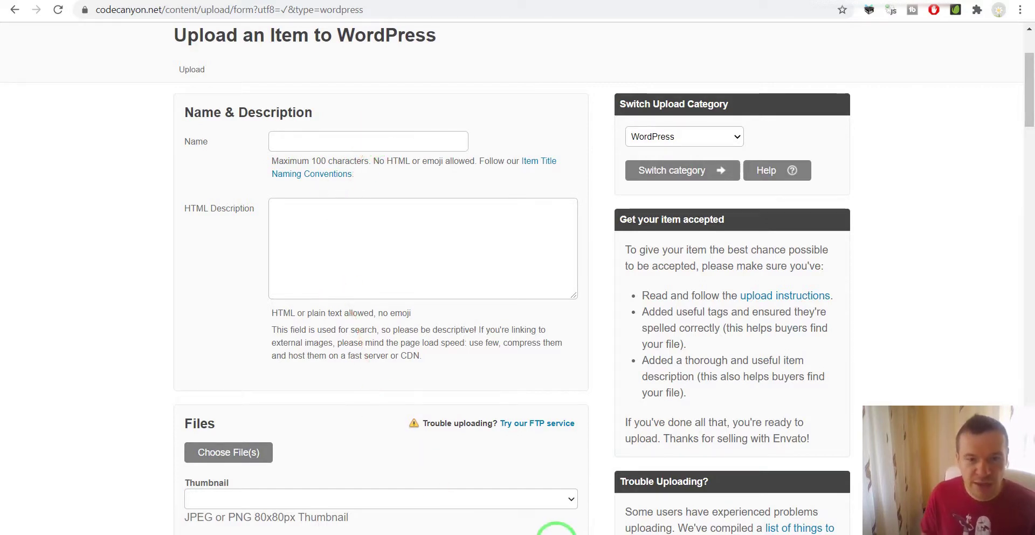
pyautogui.click(555, 531)
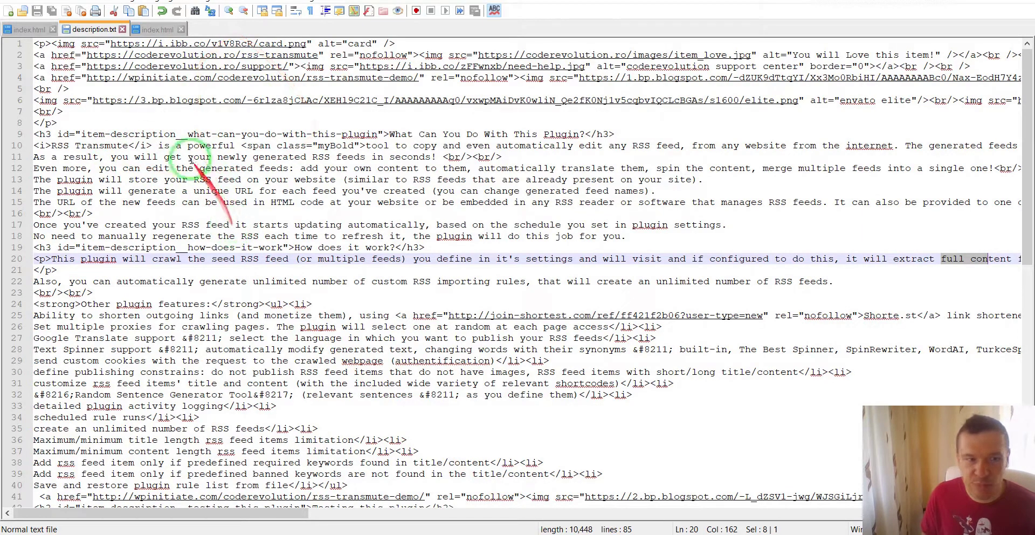
# Copy all of description.txt into the HTML Description field, then deselect the file's text
pyautogui.moveTo(33, 43); pyautogui.dragTo(162, 478)
pyautogui.hotkey('ctrl', 'c')
pyautogui.click(313, 533)
pyautogui.click(325, 254)
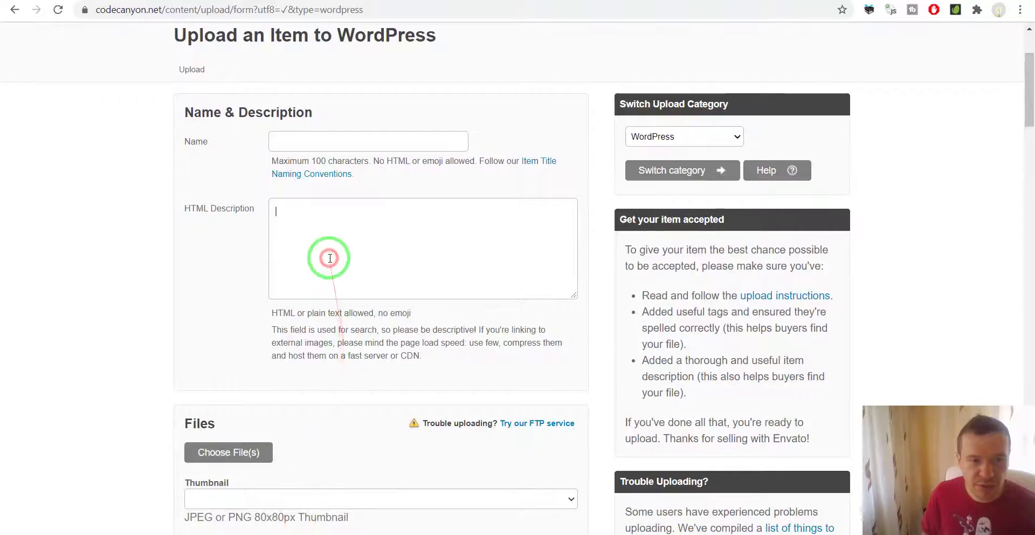
pyautogui.hotkey('ctrl', 'v')
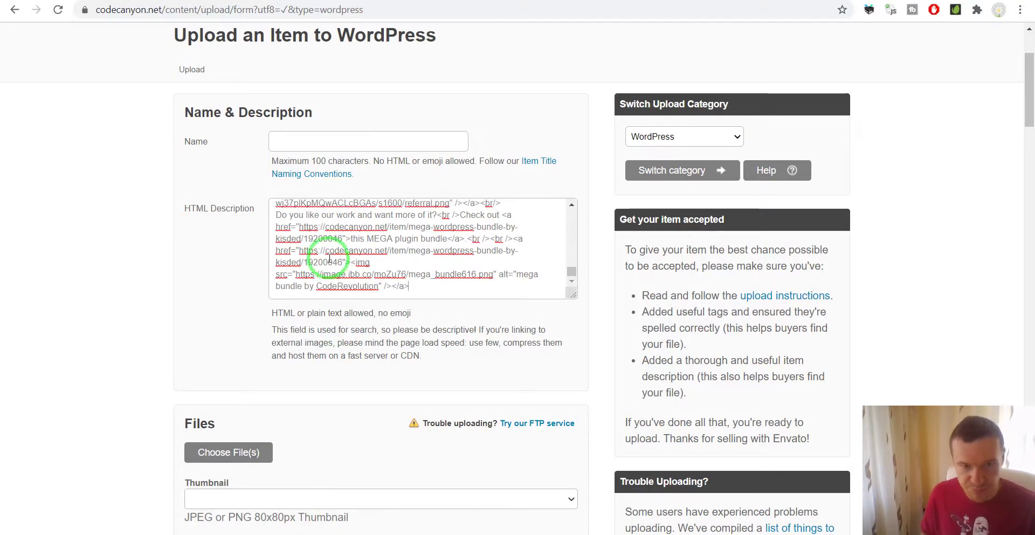
pyautogui.click(527, 532)
pyautogui.scroll(15, 358, 300)
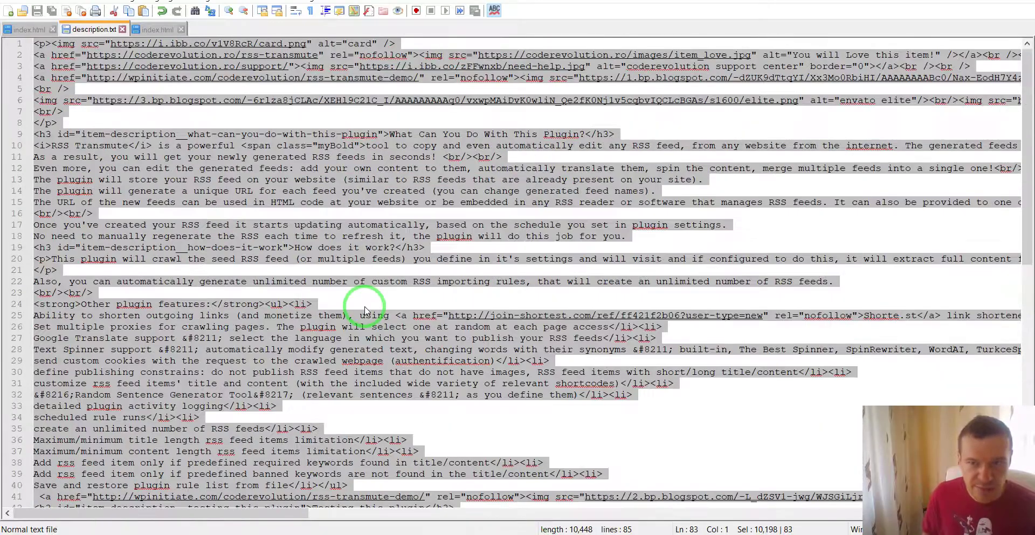
pyautogui.click(240, 193)
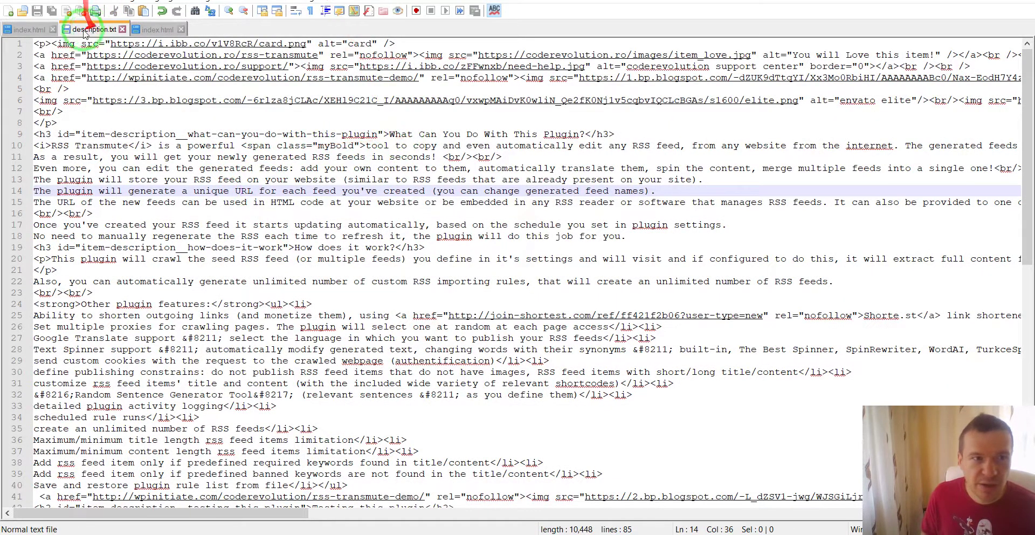
# Copy the RSS Transmute page title from index.html into the item's Name field
pyautogui.click(27, 29)
pyautogui.scroll(20, 440, 140)
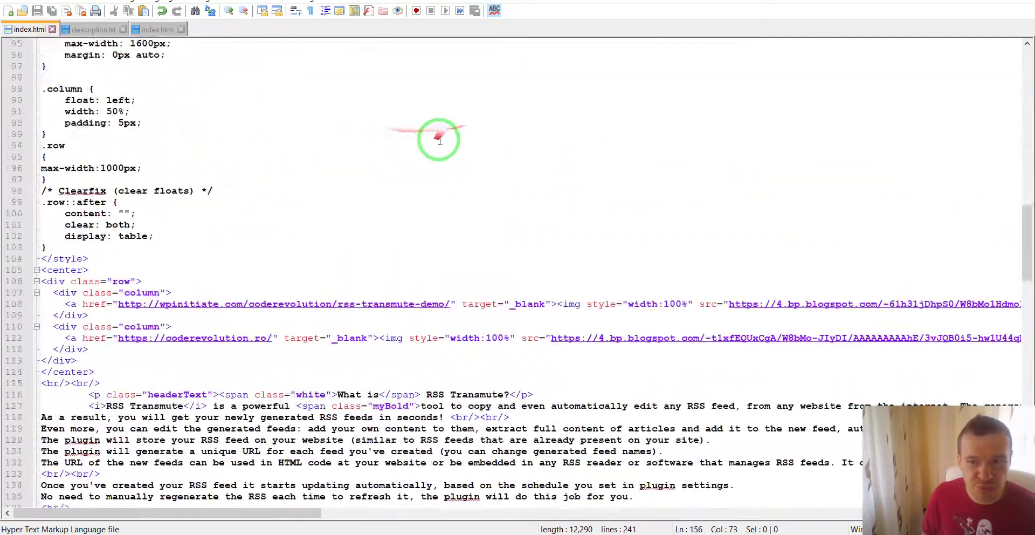
pyautogui.scroll(20, 440, 140)
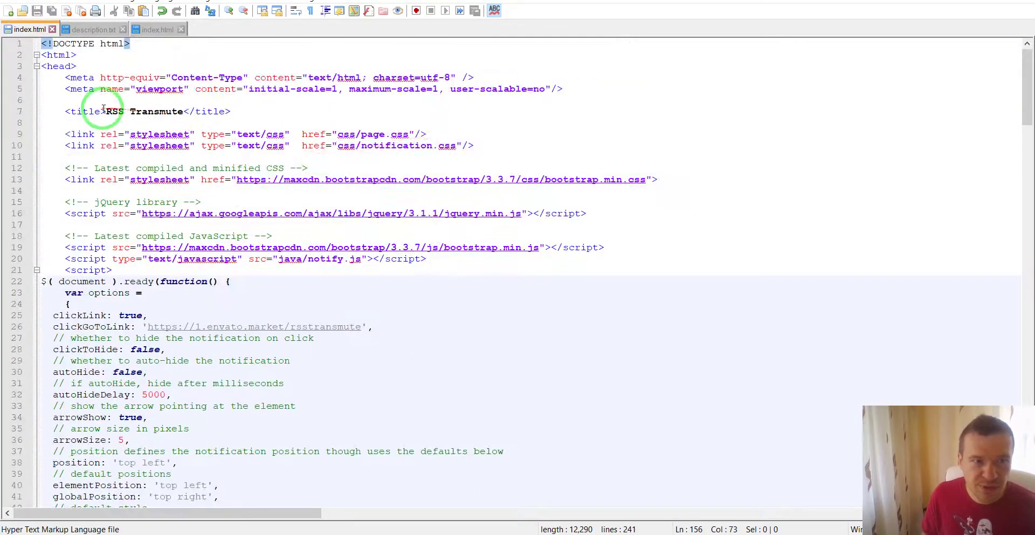
pyautogui.moveTo(184, 111); pyautogui.dragTo(107, 112)
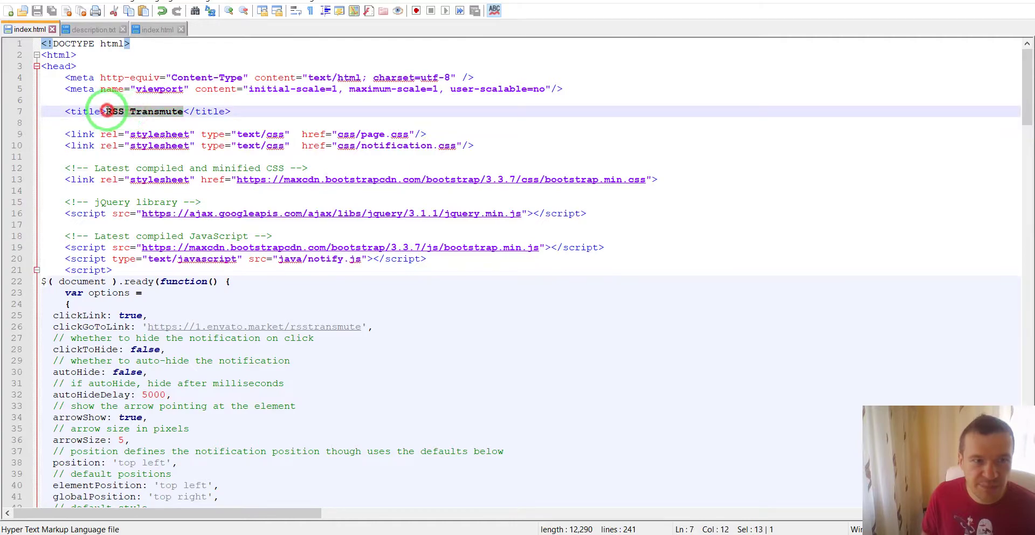
pyautogui.hotkey('ctrl', 'c')
pyautogui.click(285, 533)
pyautogui.click(281, 145)
pyautogui.hotkey('ctrl', 'v')
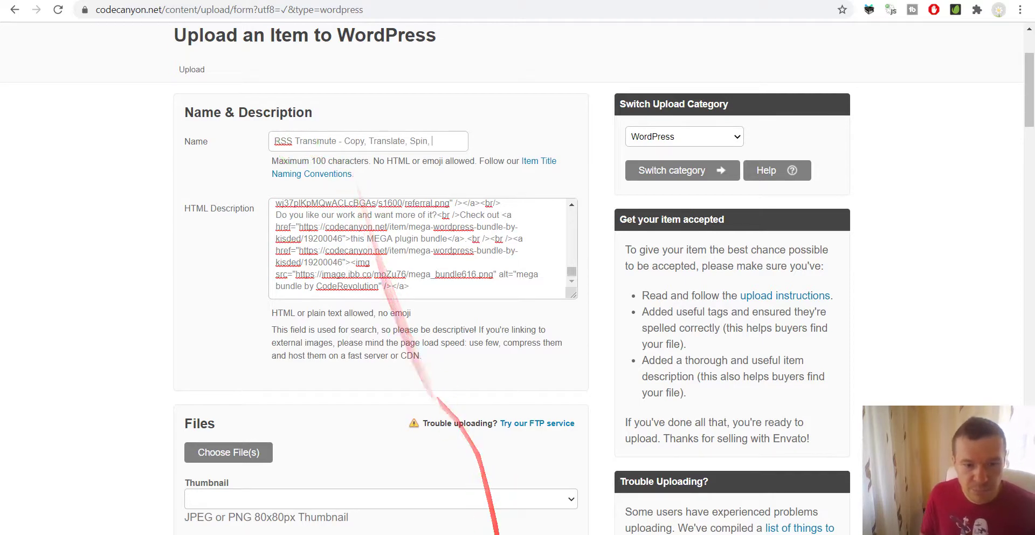
# Open the RSS-TRANSMUTE-FEED-EDITOR-AND-REPUBLISHER project folder in File Explorer, then return to the form
pyautogui.click(431, 533)
pyautogui.click(485, 97)
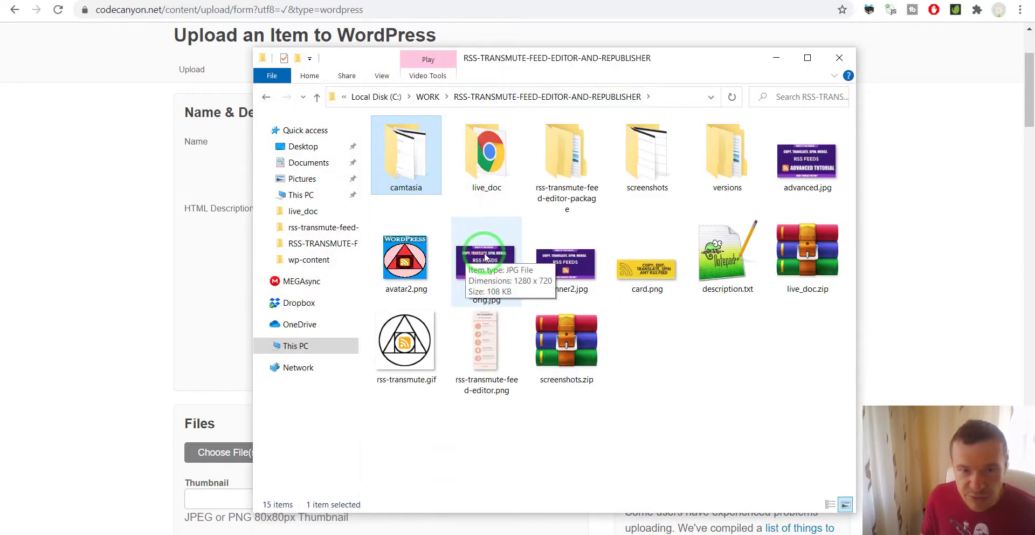
pyautogui.click(145, 204)
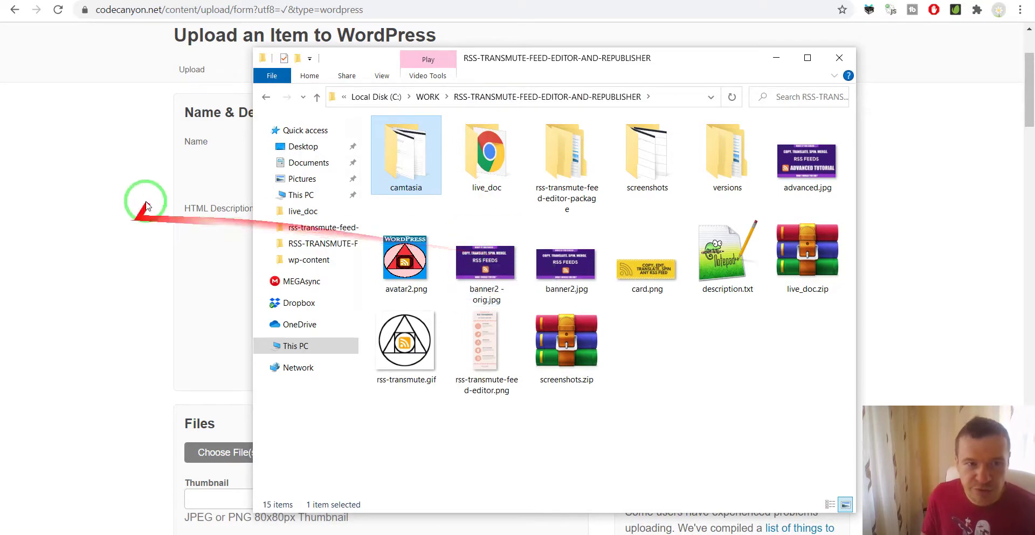
pyautogui.click(429, 158)
# Extend the item name by typing 'Get Full Content' and 'RSS Feeds'
pyautogui.click(438, 142)
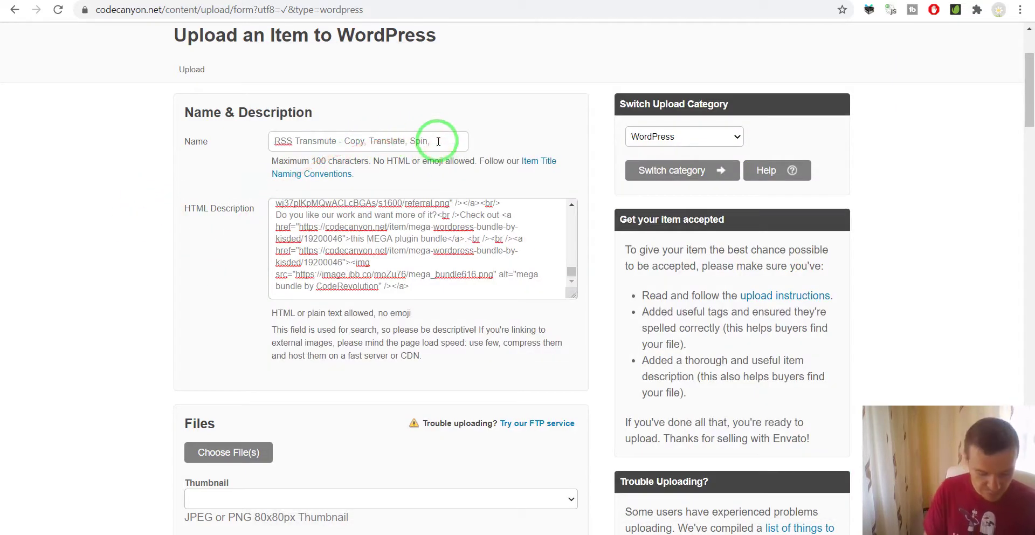
pyautogui.write('Get ')
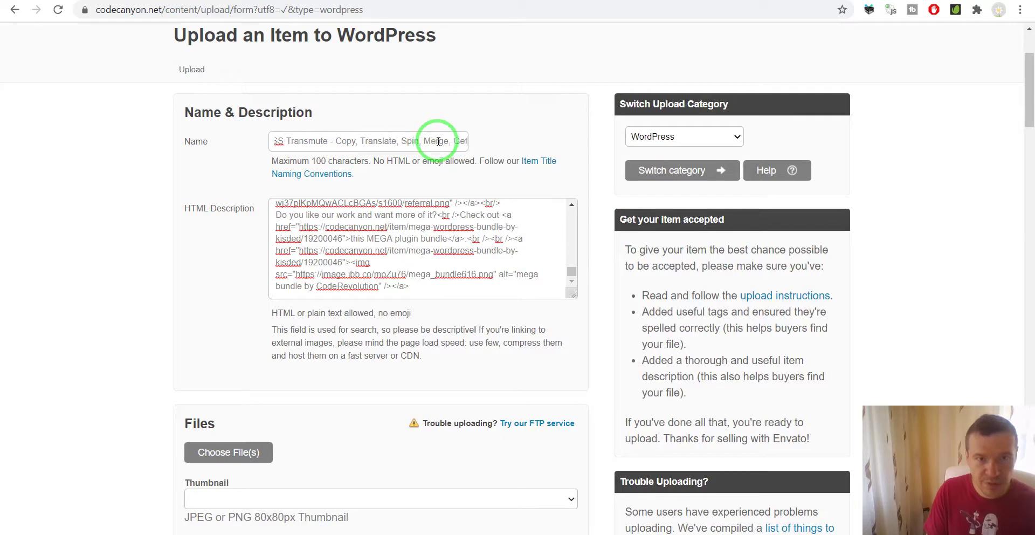
pyautogui.write('FU')
pyautogui.press('BackSpace')
pyautogui.write('u')
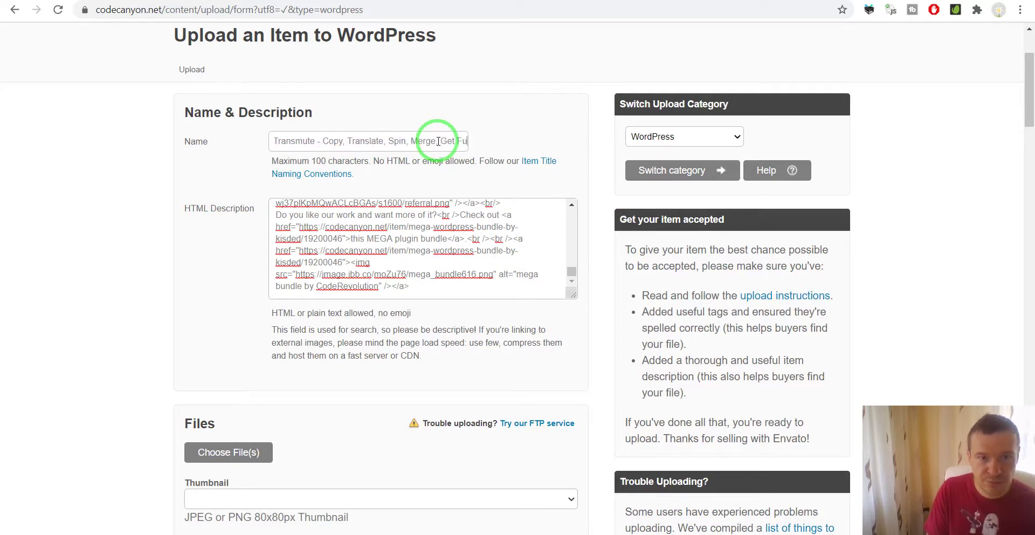
pyautogui.write('ll Content')
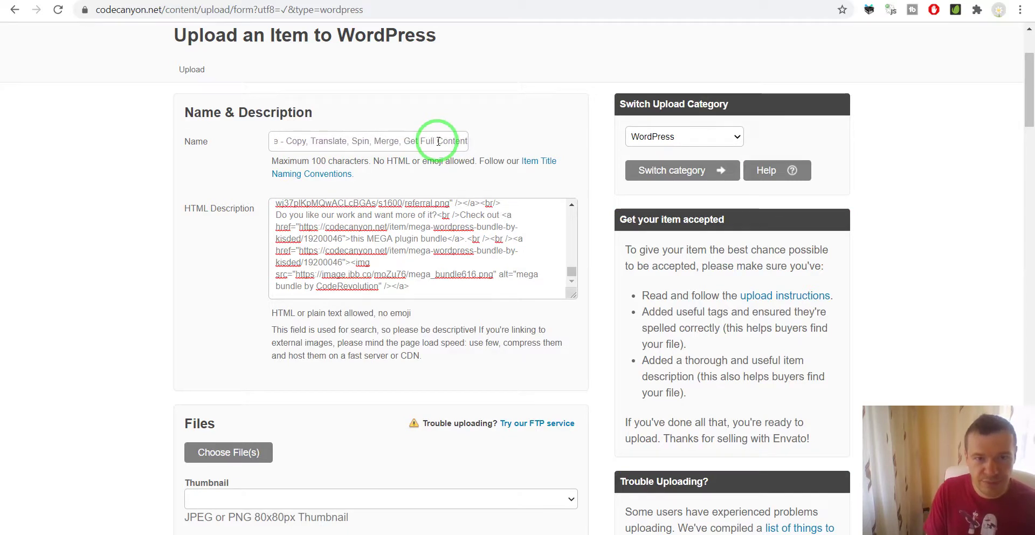
pyautogui.press('Left')
pyautogui.press('Left')
pyautogui.press('Left')
pyautogui.press('Left')
pyautogui.press('Left')
pyautogui.press('Left')
pyautogui.press('Left')
pyautogui.press('Left')
pyautogui.press('Left')
pyautogui.press('Left')
pyautogui.press('Left')
pyautogui.press('Left')
pyautogui.press('Left')
pyautogui.press('Left')
pyautogui.press('Left')
pyautogui.press('Left')
pyautogui.press('Left')
pyautogui.press('Left')
pyautogui.press('Left')
pyautogui.press('Left')
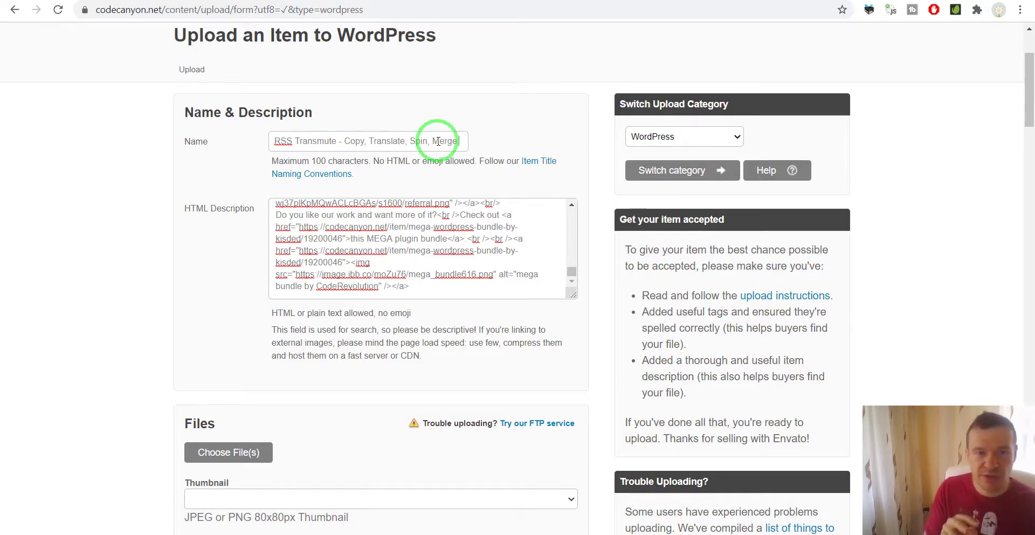
pyautogui.write('RSS F')
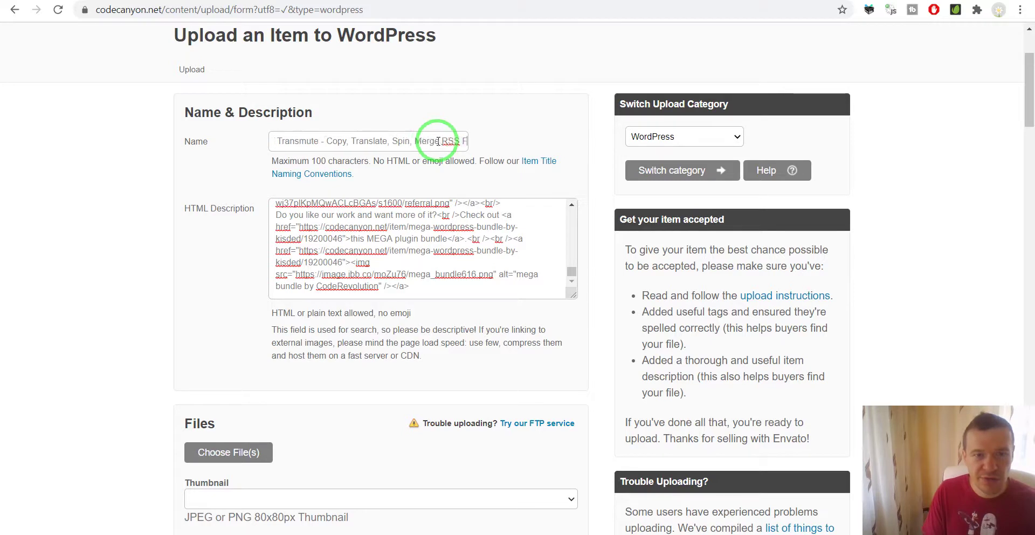
pyautogui.write('eeds')
# Review the complete item name, then scroll down toward the Files section
pyautogui.moveTo(438, 141); pyautogui.dragTo(271, 140)
pyautogui.click(226, 183)
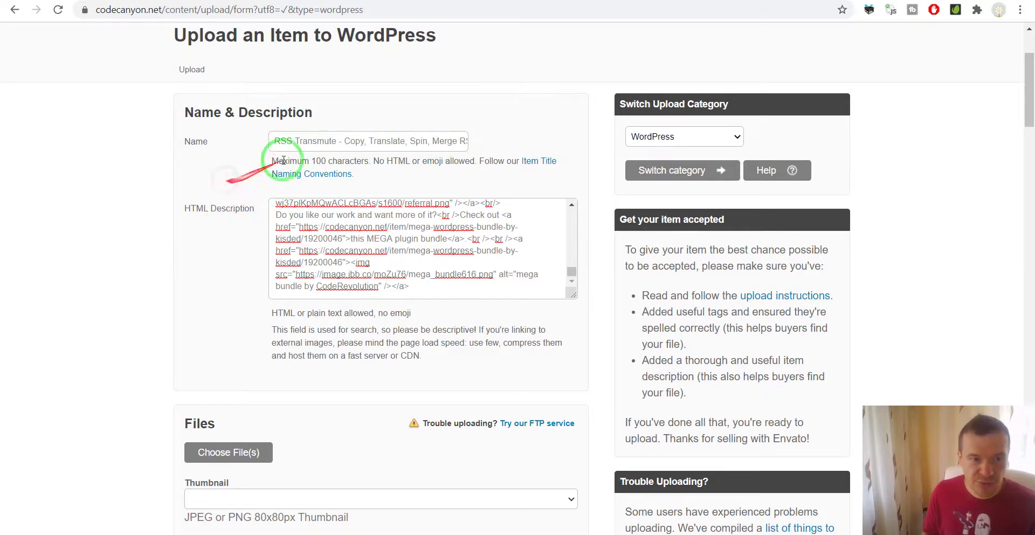
pyautogui.scroll(3, 291, 229)
pyautogui.scroll(10, 298, 229)
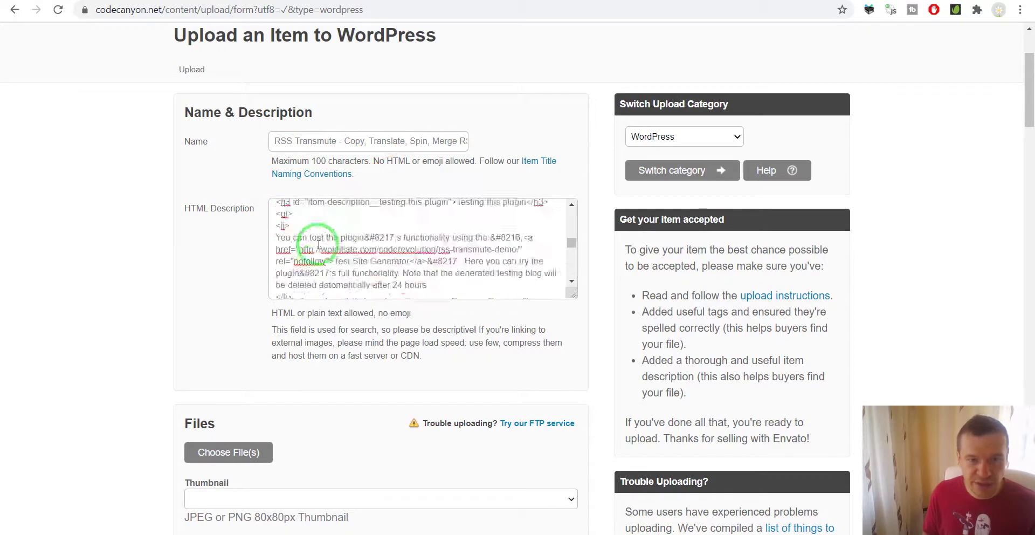
pyautogui.moveTo(323, 141); pyautogui.dragTo(263, 150)
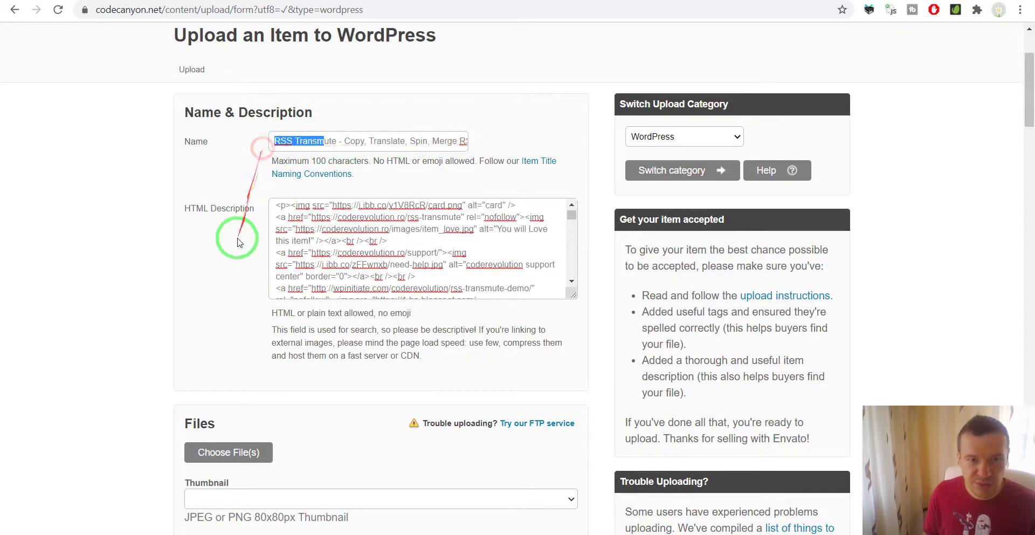
pyautogui.click(225, 256)
pyautogui.scroll(-6, 215, 189)
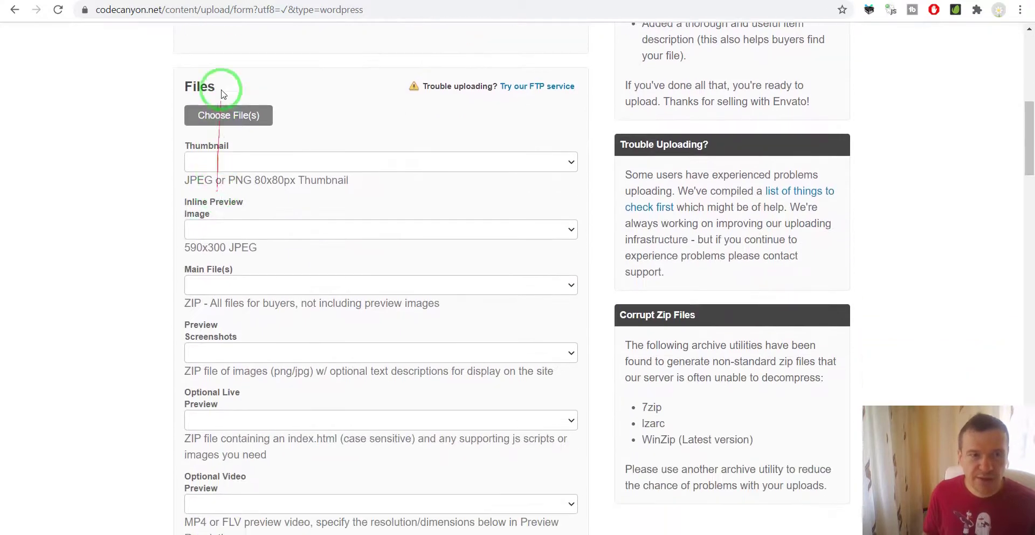
# Upload avatar2.png from the project folder and set it as the Thumbnail
pyautogui.click(370, 530)
pyautogui.click(668, 97)
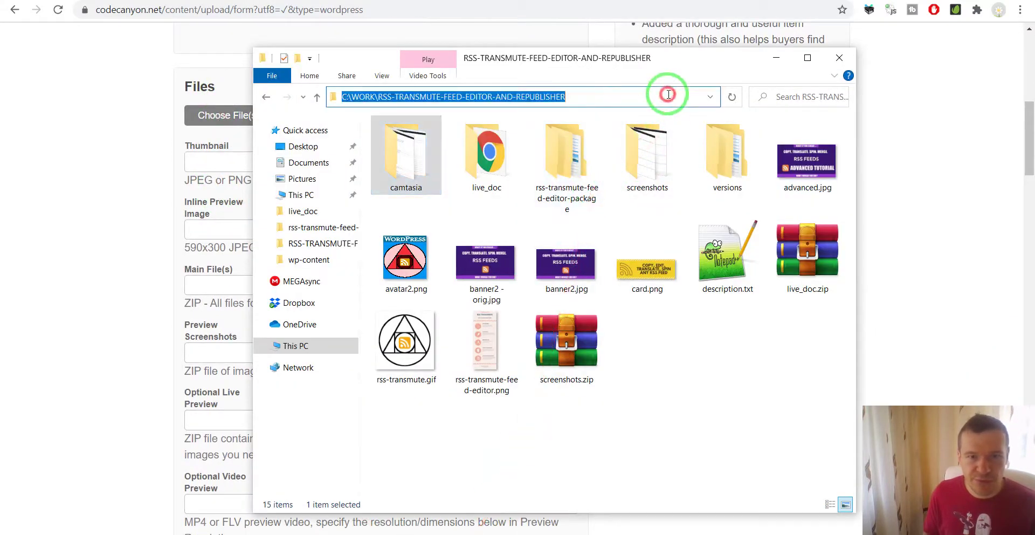
pyautogui.click(196, 114)
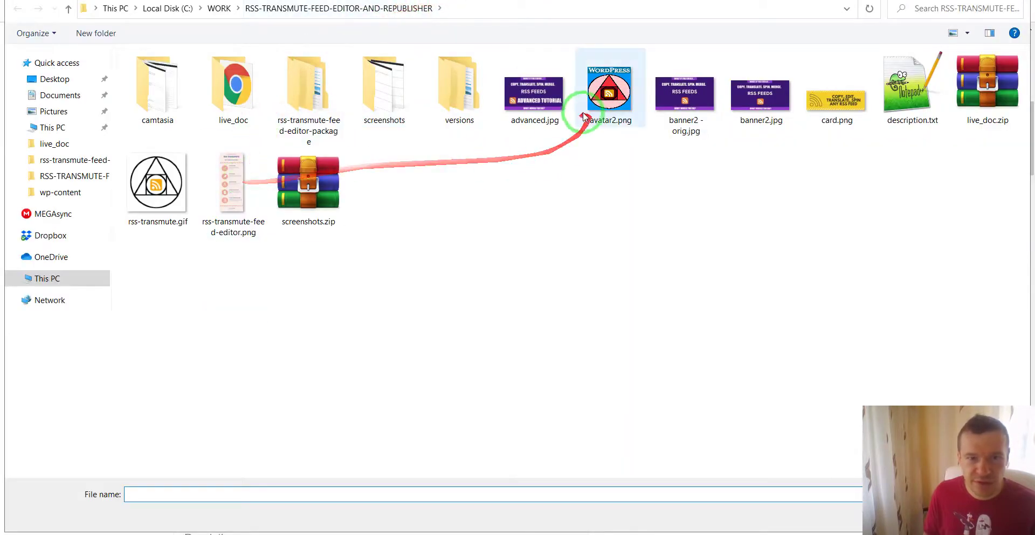
pyautogui.doubleClick(604, 101)
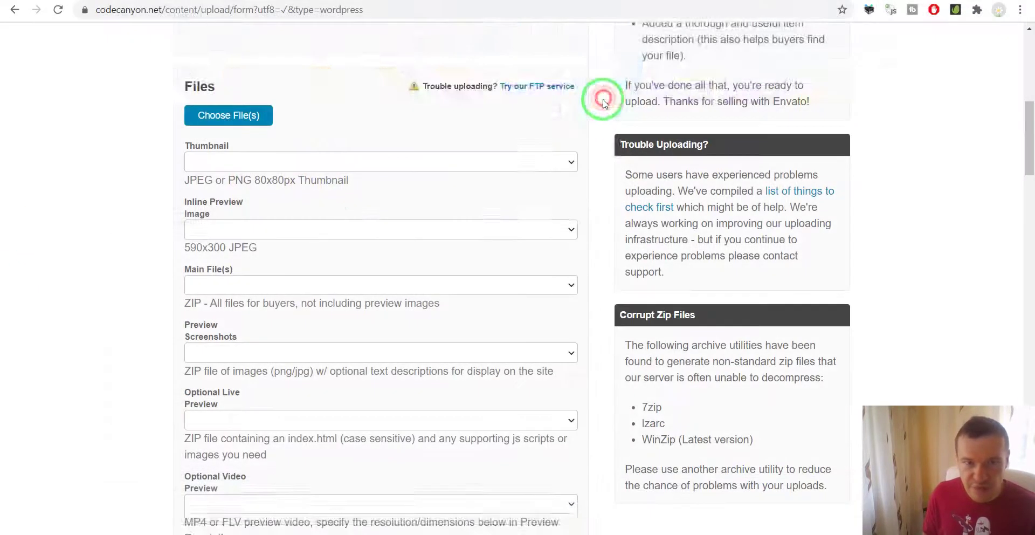
pyautogui.click(213, 163)
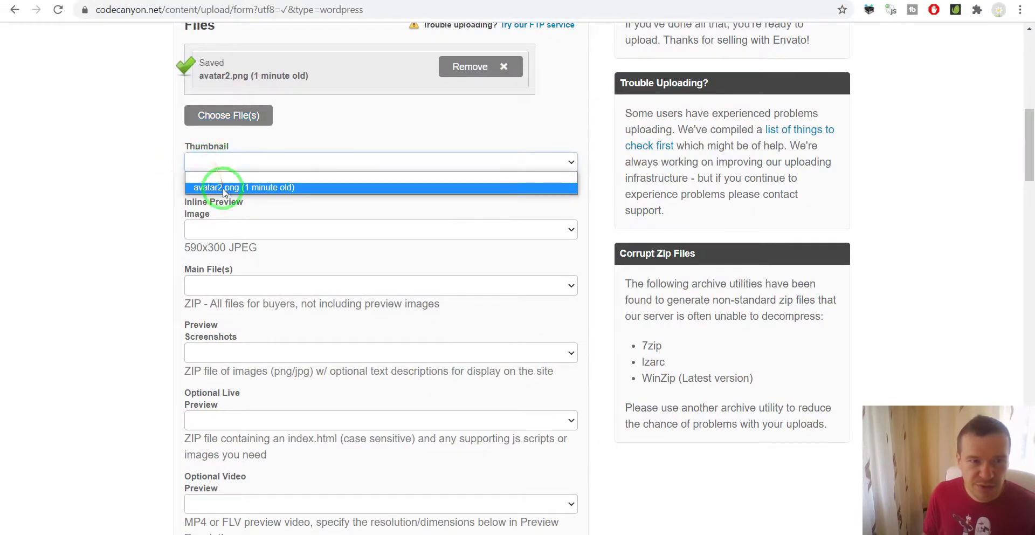
pyautogui.click(209, 186)
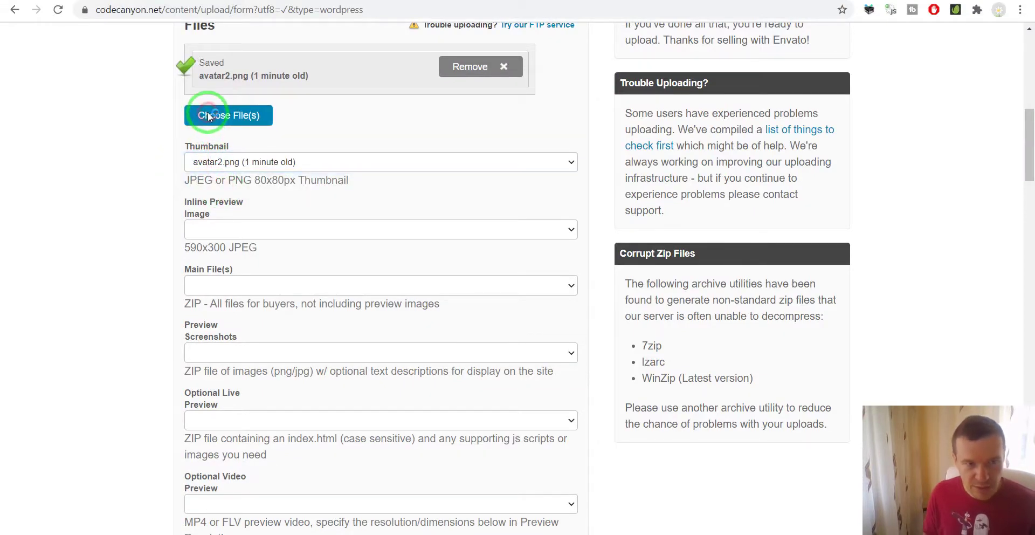
# Upload banner2.jpg as another item file
pyautogui.click(209, 117)
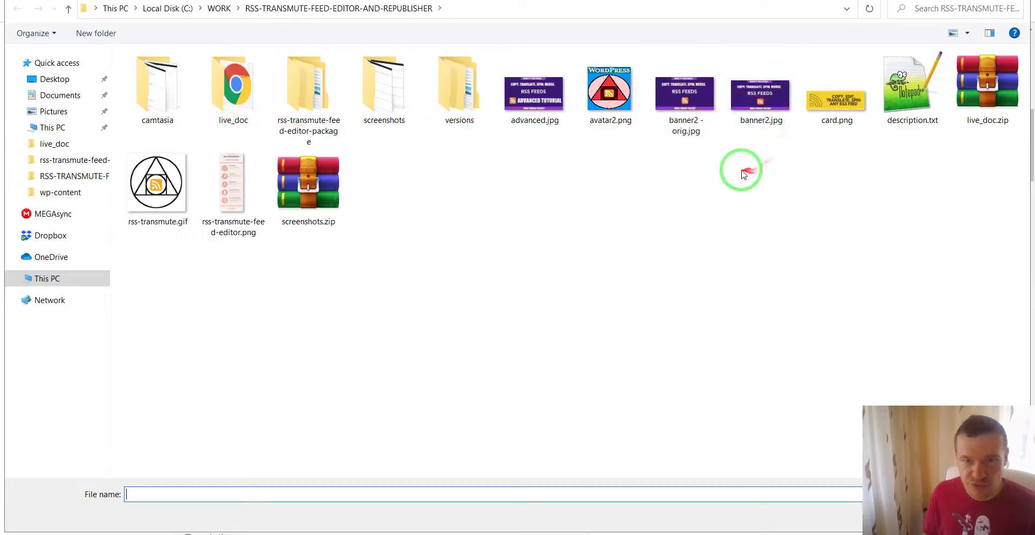
pyautogui.doubleClick(746, 105)
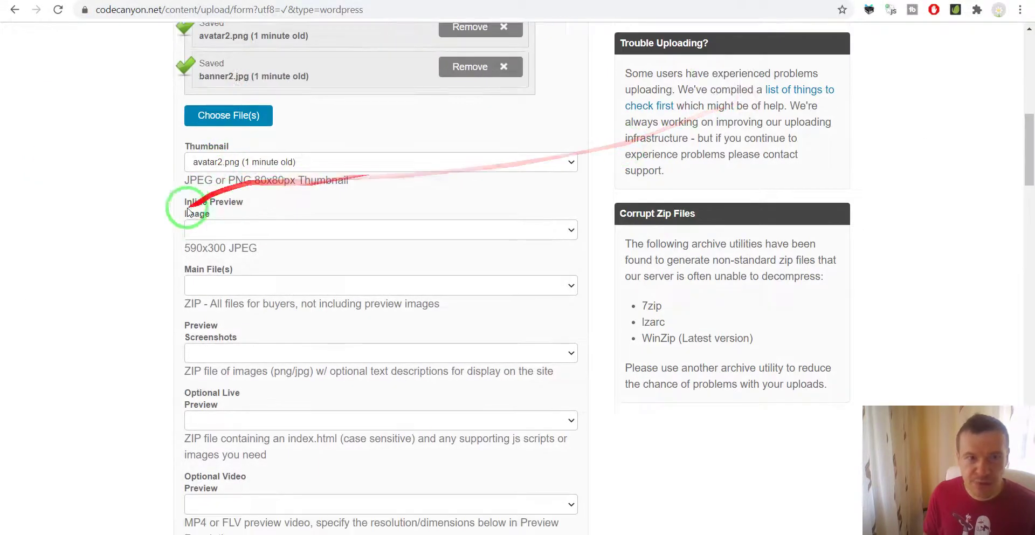
pyautogui.click(411, 533)
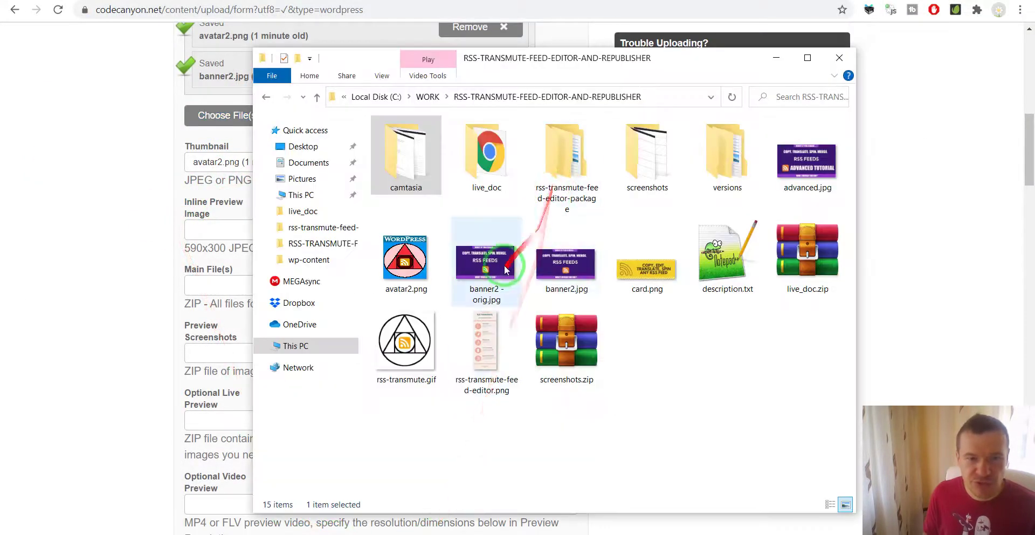
# Confirm in Paint that banner2 is 590 × 300 px, then return to Inline Preview Image
pyautogui.click(558, 269)
pyautogui.doubleClick(557, 269)
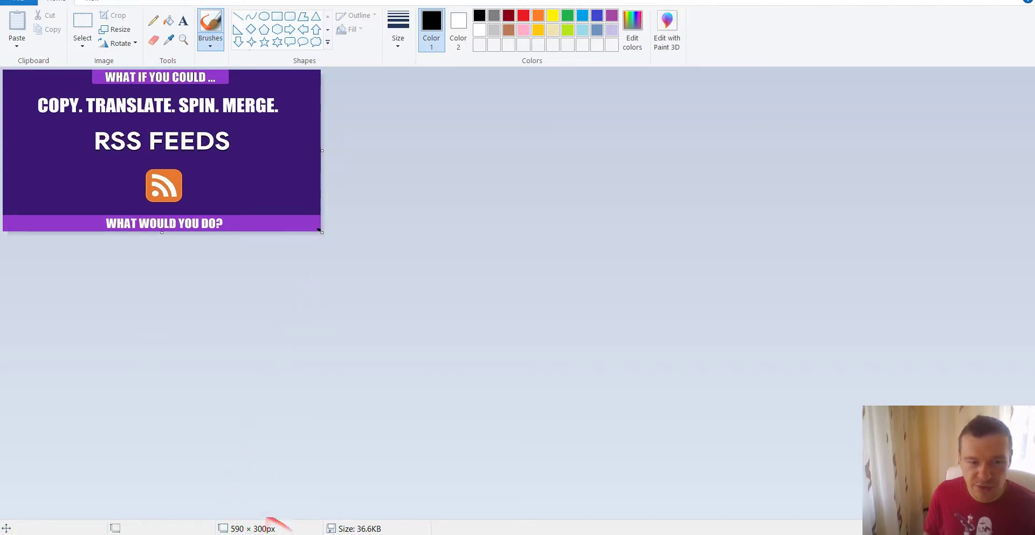
pyautogui.click(338, 487)
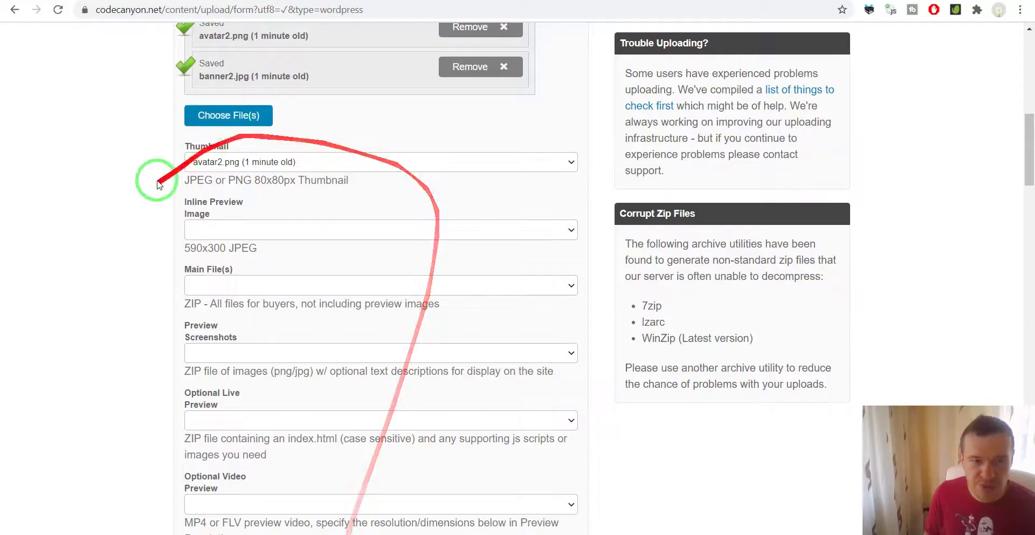
pyautogui.click(197, 222)
# Set banner2.jpg as inline preview and rss-transmute-feed-editor-package.zip from versions/1.0 as Main File(s)
pyautogui.click(209, 264)
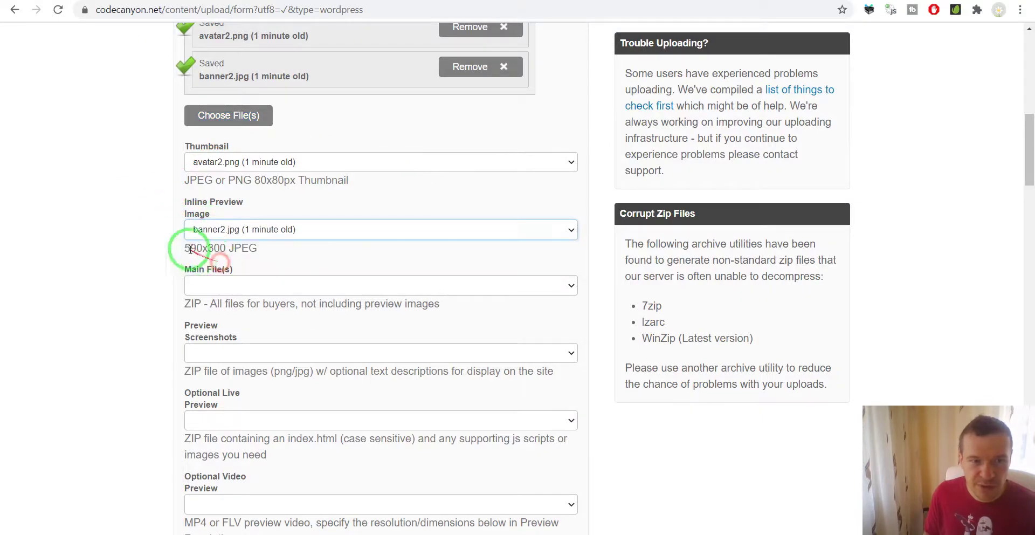
pyautogui.scroll(-1, 160, 221)
pyautogui.click(221, 48)
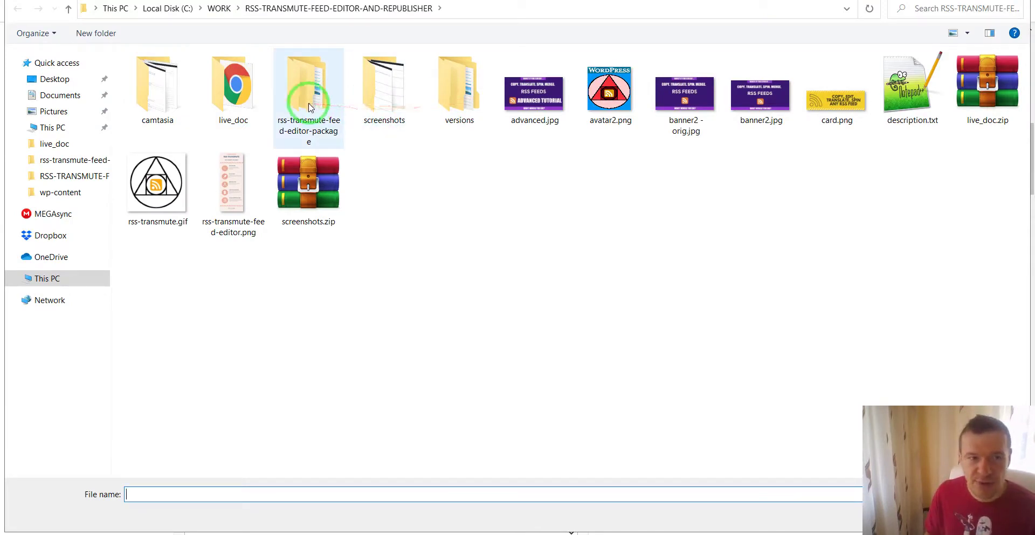
pyautogui.doubleClick(456, 92)
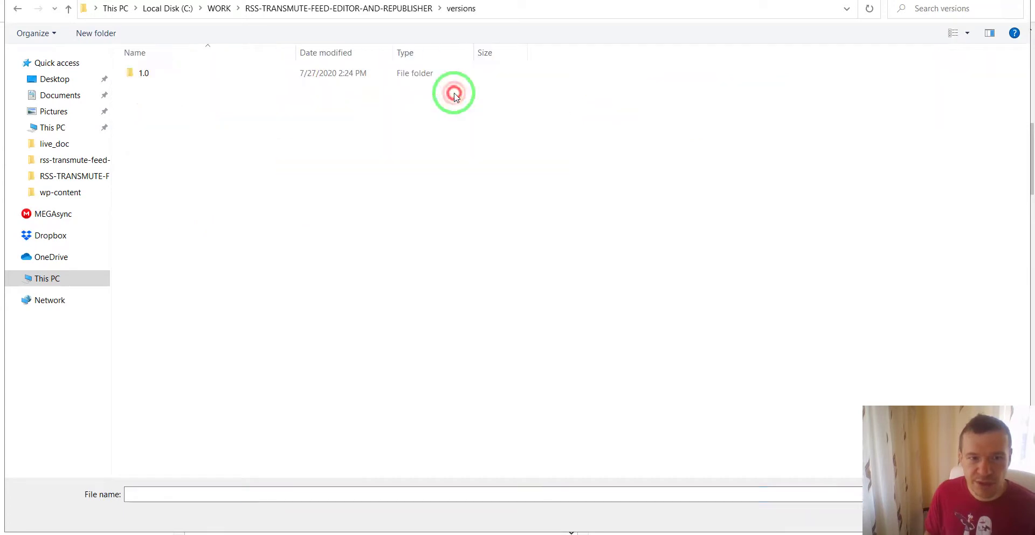
pyautogui.doubleClick(146, 74)
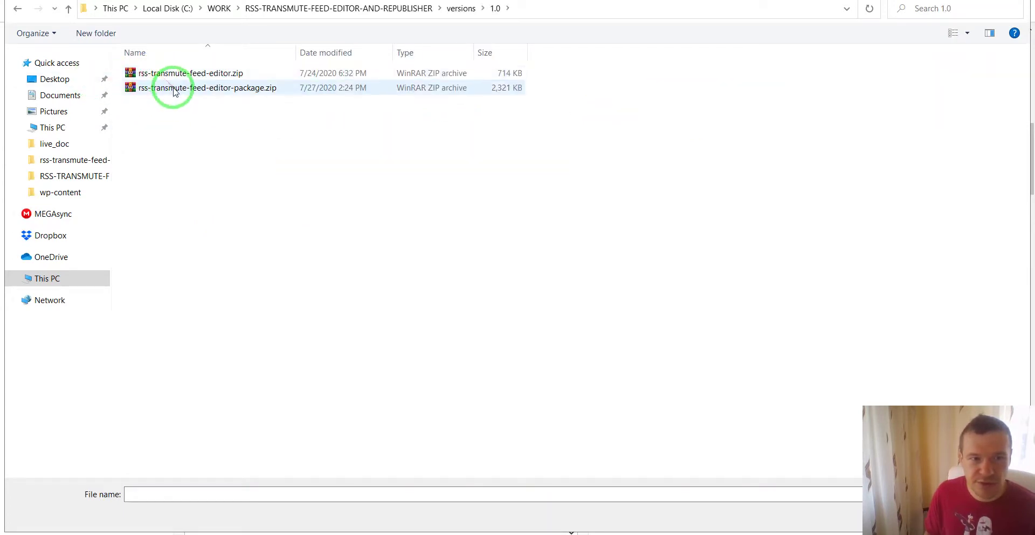
pyautogui.doubleClick(173, 89)
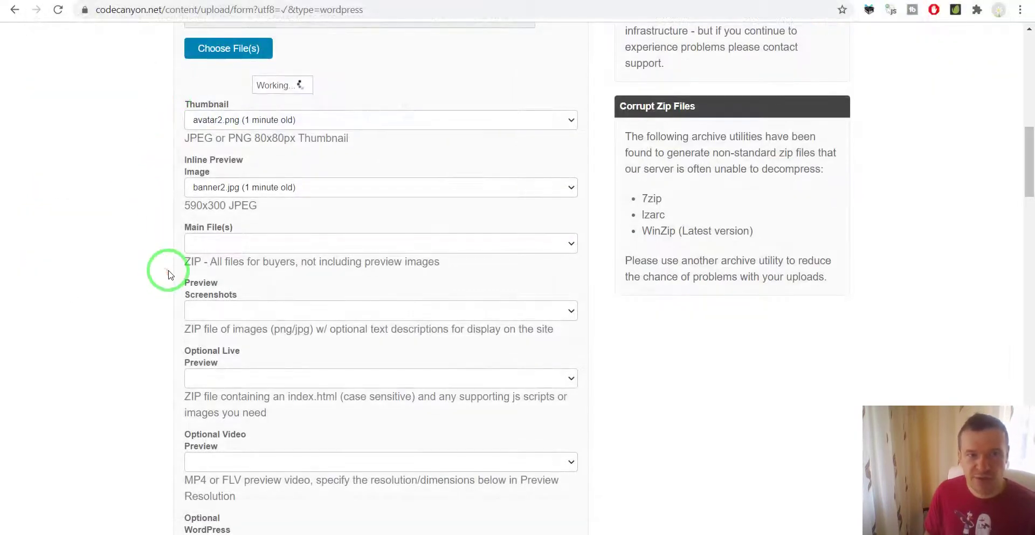
pyautogui.click(212, 220)
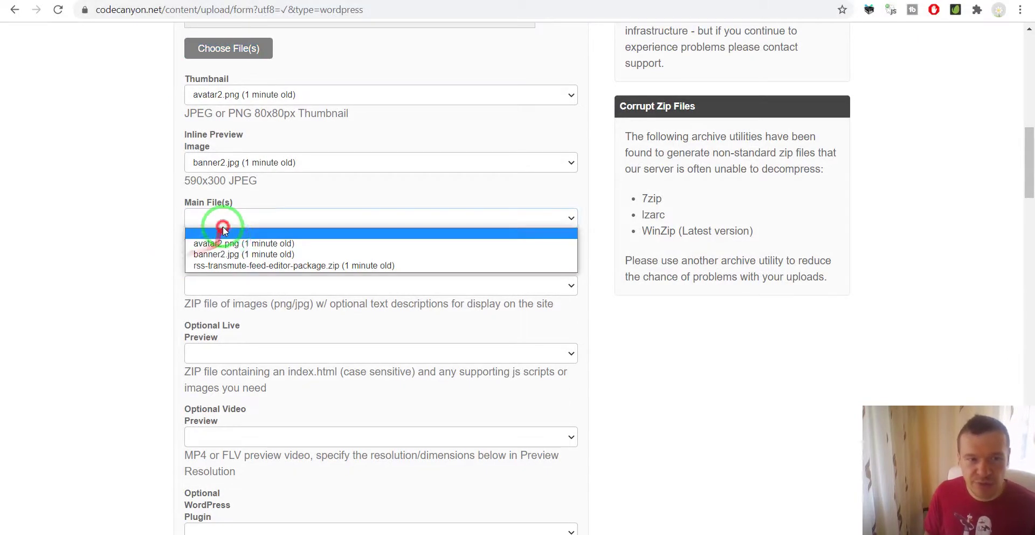
pyautogui.click(237, 265)
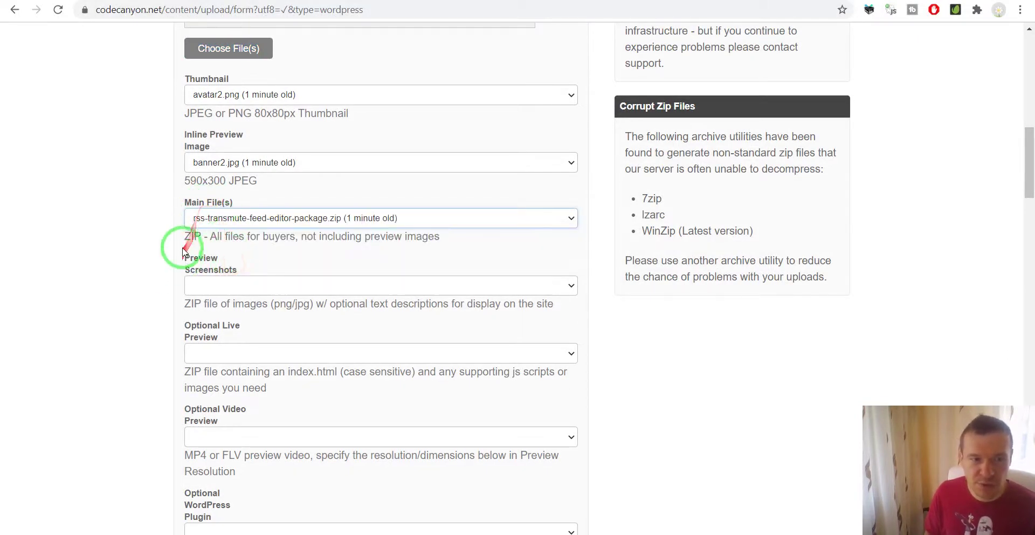
# Upload rss-transmute-feed-editor.zip and set it as the Optional WordPress Plugin
pyautogui.click(224, 50)
pyautogui.doubleClick(182, 76)
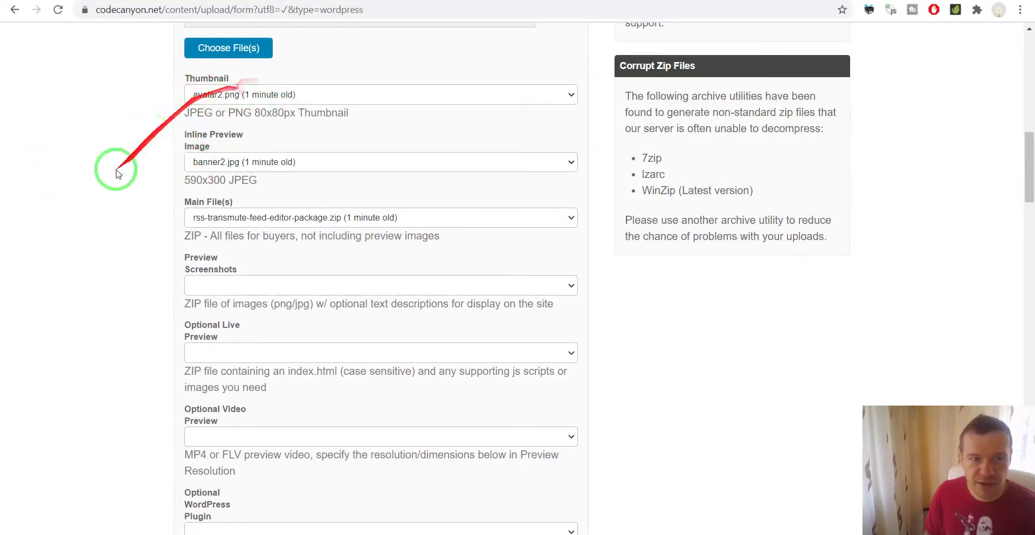
pyautogui.scroll(-1, 135, 305)
pyautogui.scroll(-2, 210, 377)
pyautogui.click(214, 331)
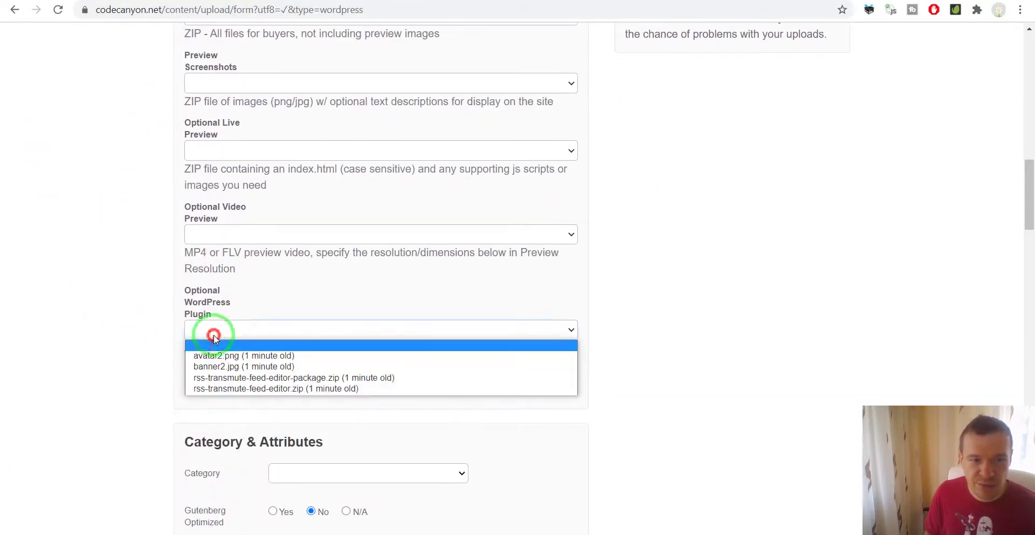
pyautogui.click(220, 388)
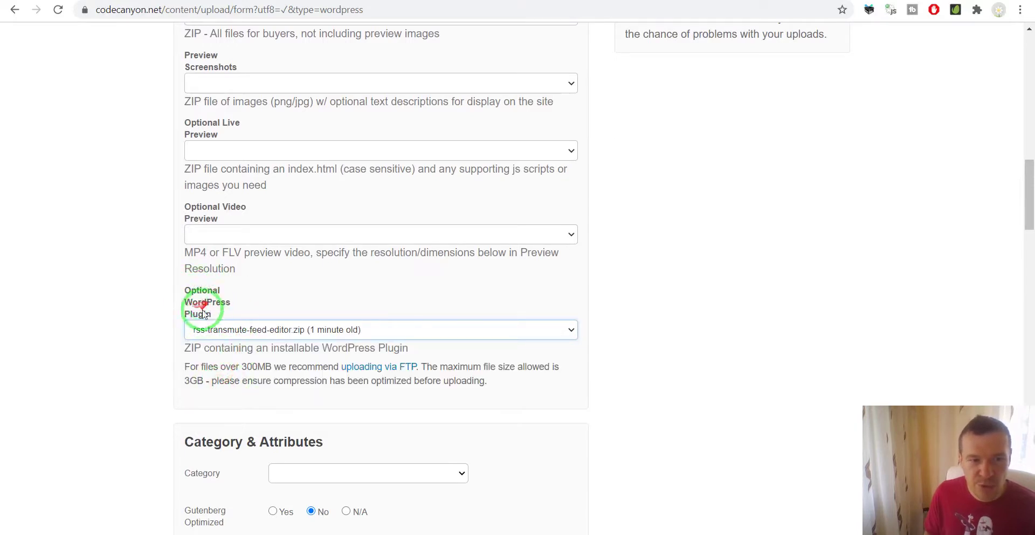
pyautogui.scroll(4, 200, 316)
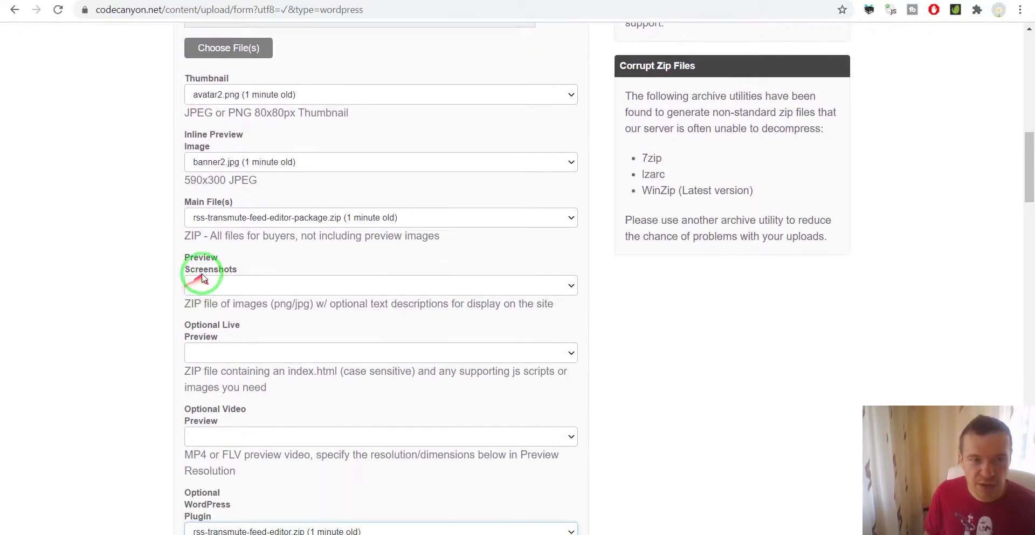
# Upload screenshots.zip as the Preview Screenshots file and open the local screenshots folder
pyautogui.click(215, 50)
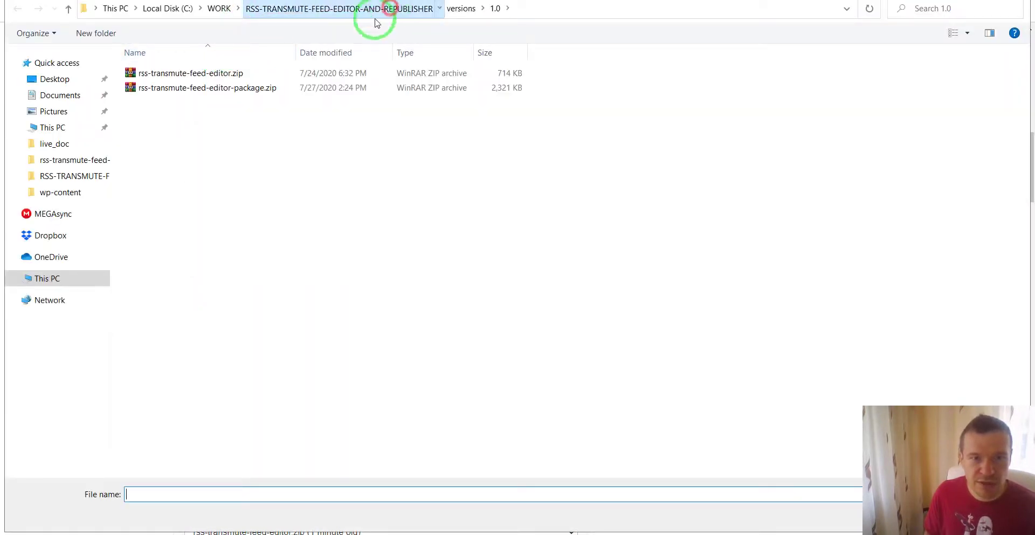
pyautogui.click(380, 9)
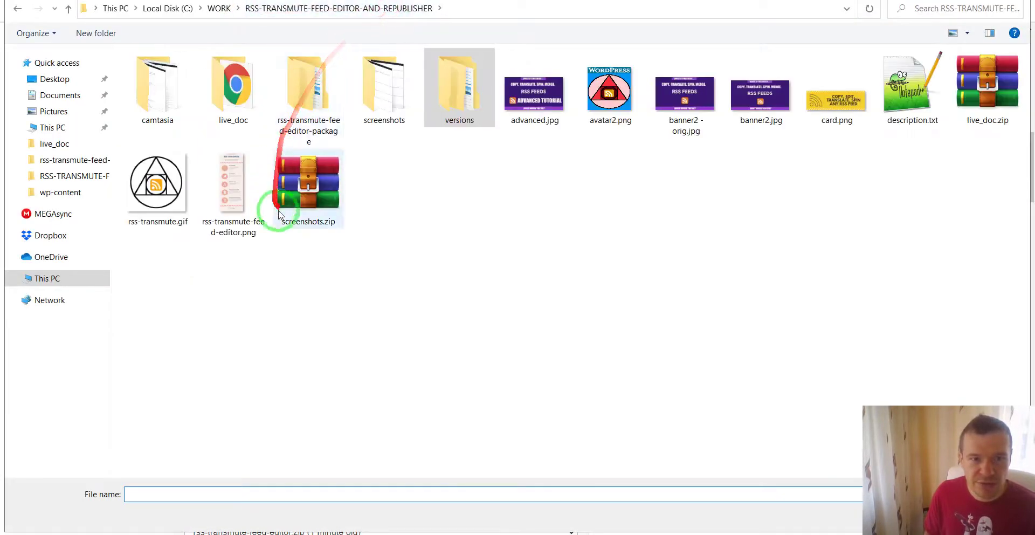
pyautogui.doubleClick(279, 215)
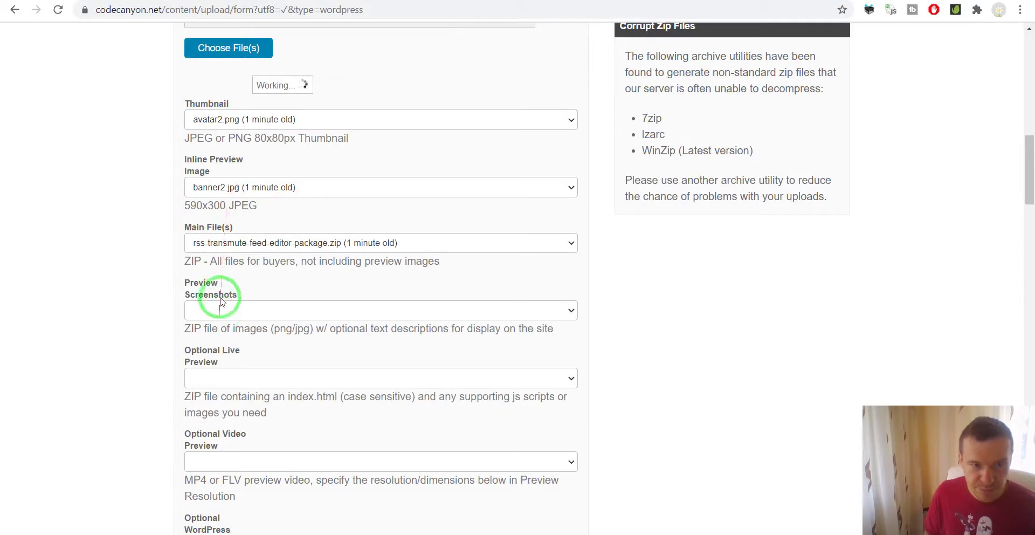
pyautogui.click(224, 284)
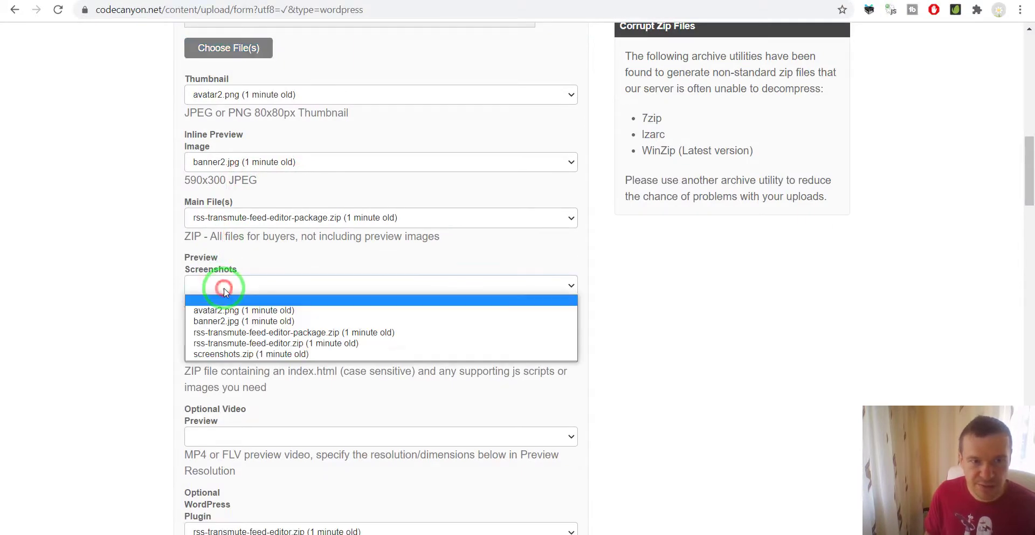
pyautogui.click(227, 354)
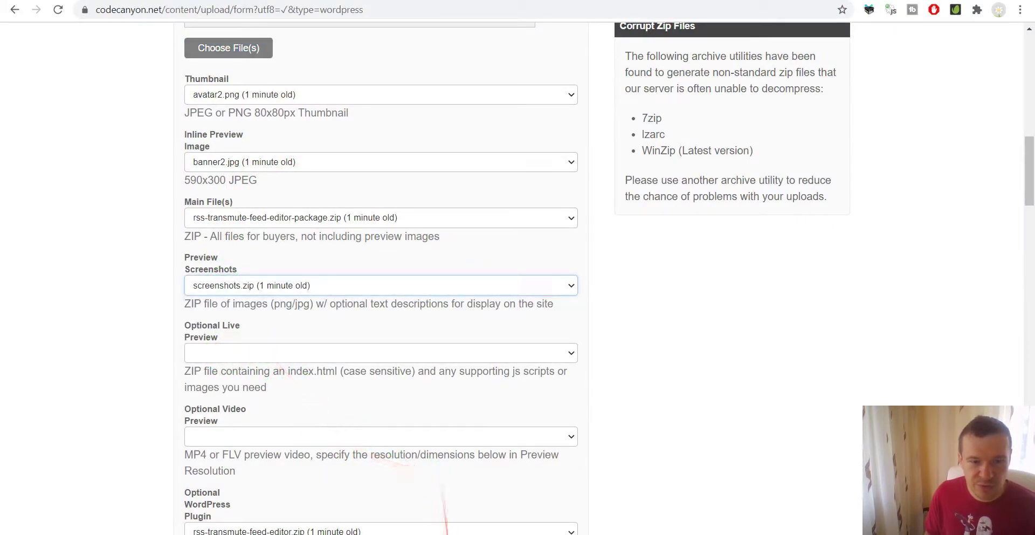
pyautogui.click(462, 533)
pyautogui.doubleClick(638, 172)
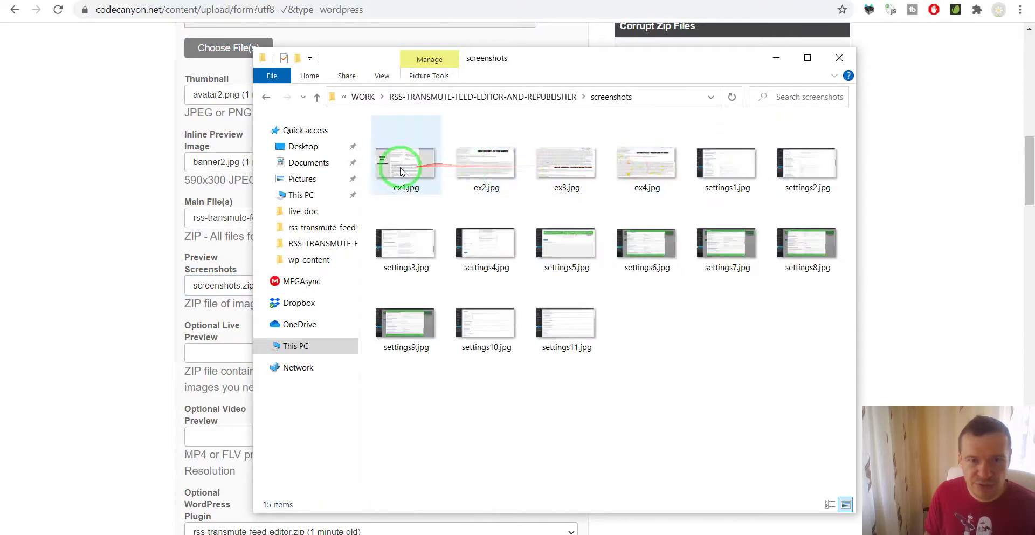
# Preview example screenshots ex1.jpg through ex4.jpg in Paint, then reopen the upload form's file chooser
pyautogui.doubleClick(401, 171)
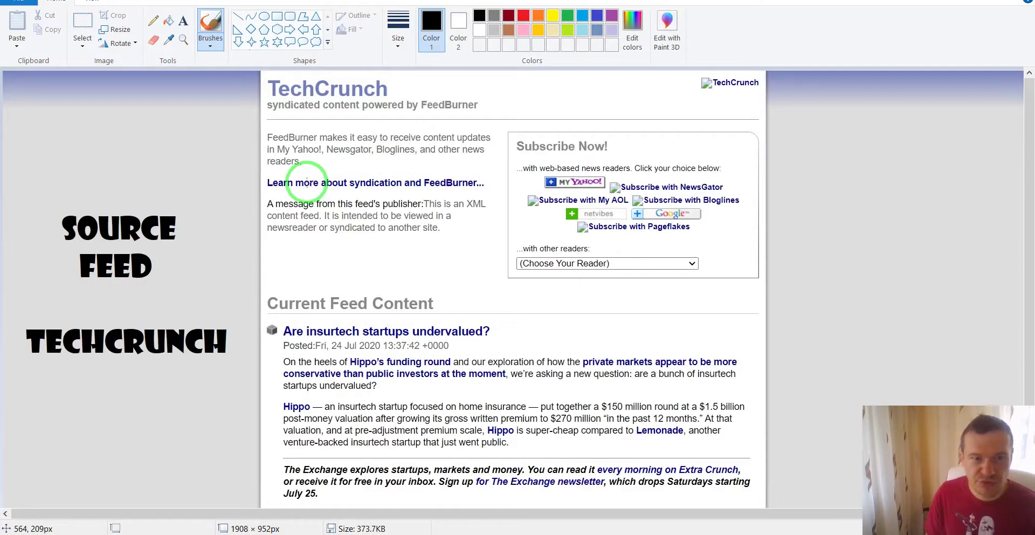
pyautogui.click(1027, 2)
pyautogui.doubleClick(465, 159)
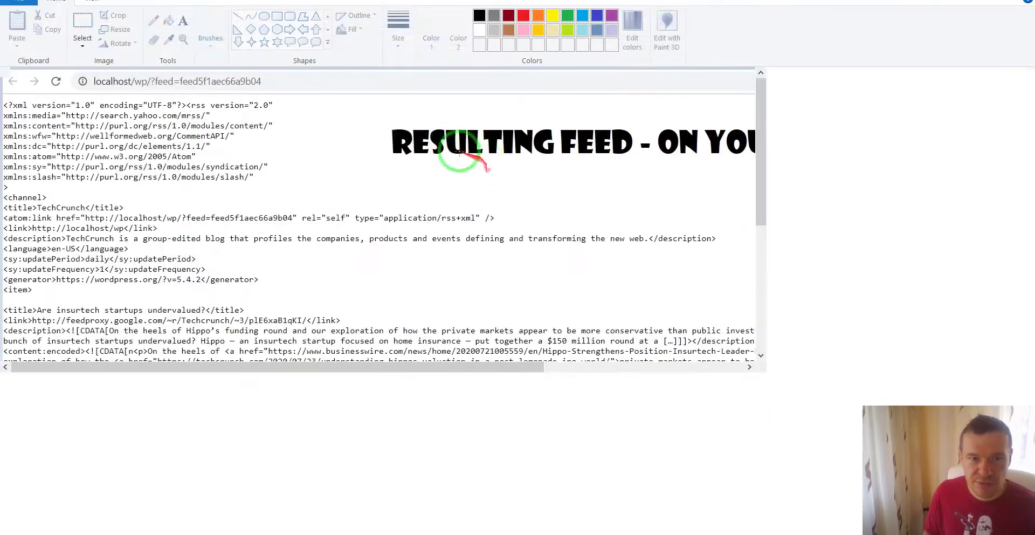
pyautogui.click(1026, 1)
pyautogui.click(531, 139)
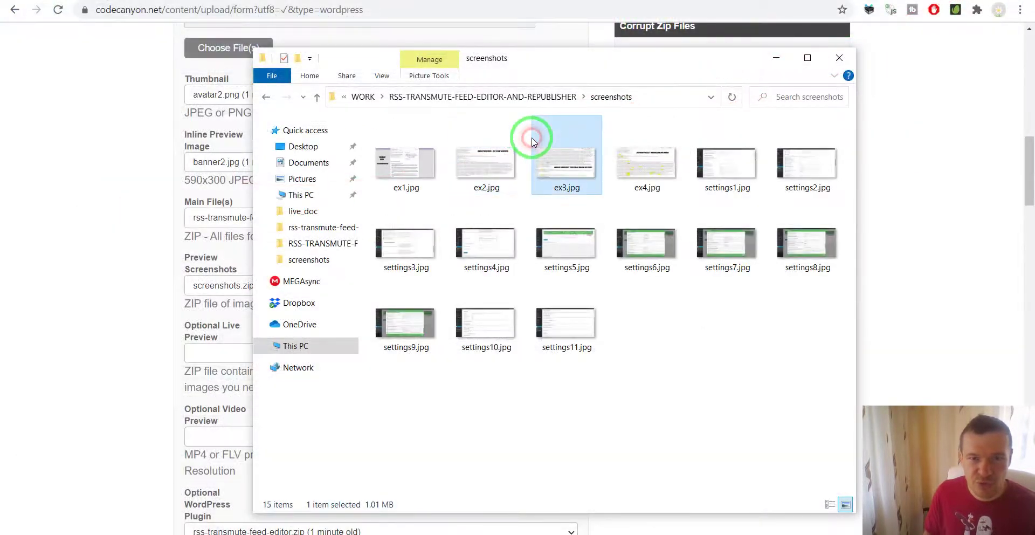
pyautogui.doubleClick(531, 139)
pyautogui.click(1027, 2)
pyautogui.doubleClick(628, 171)
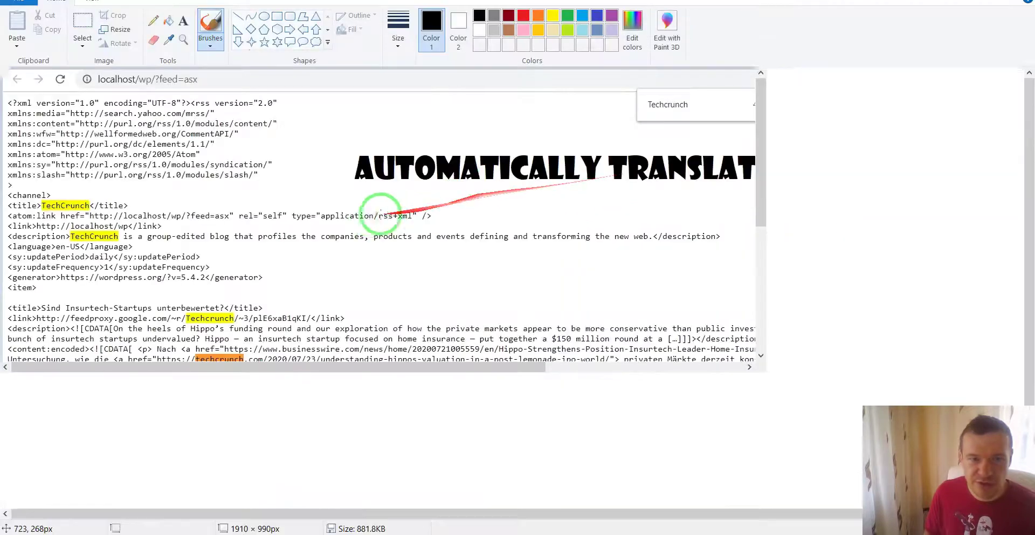
pyautogui.click(1027, 1)
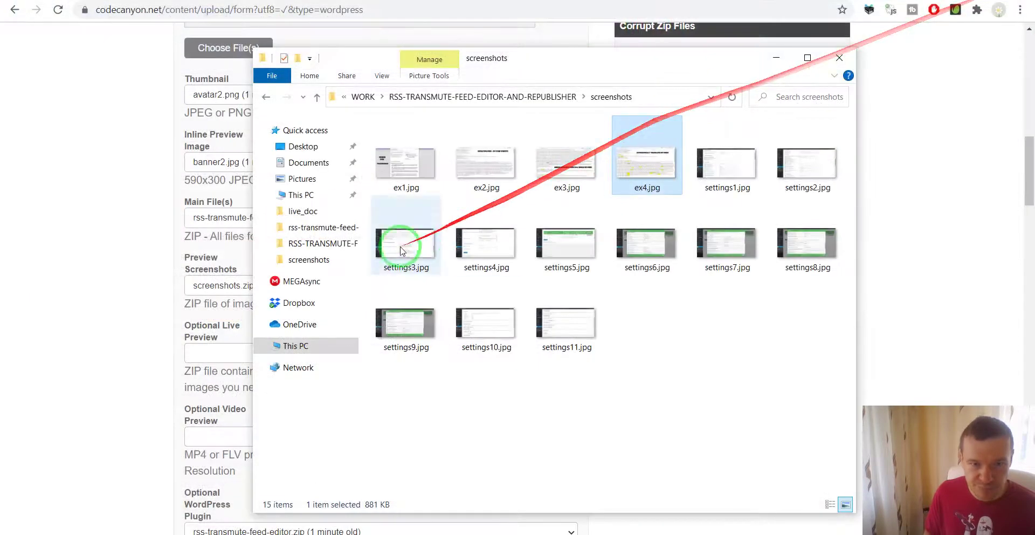
pyautogui.click(81, 143)
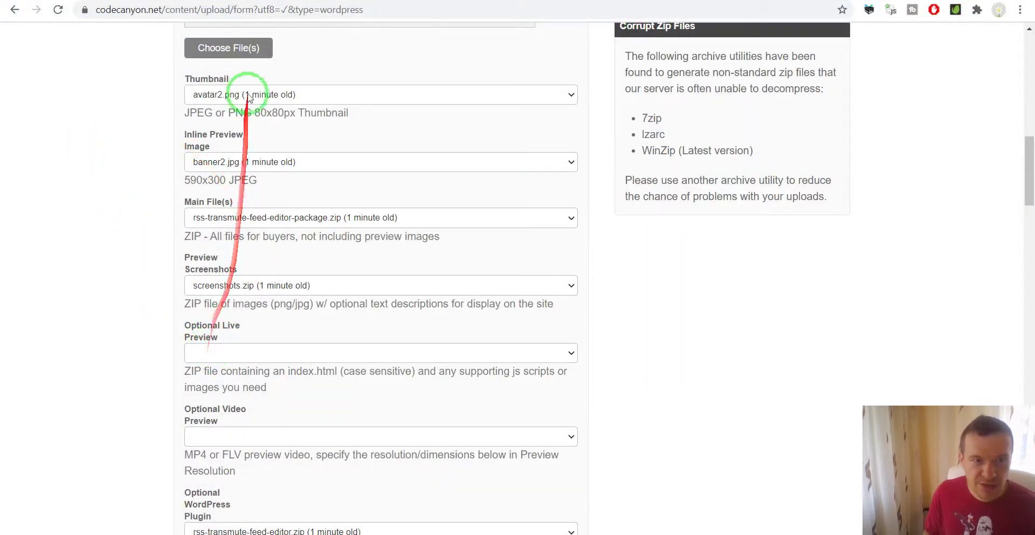
pyautogui.click(238, 47)
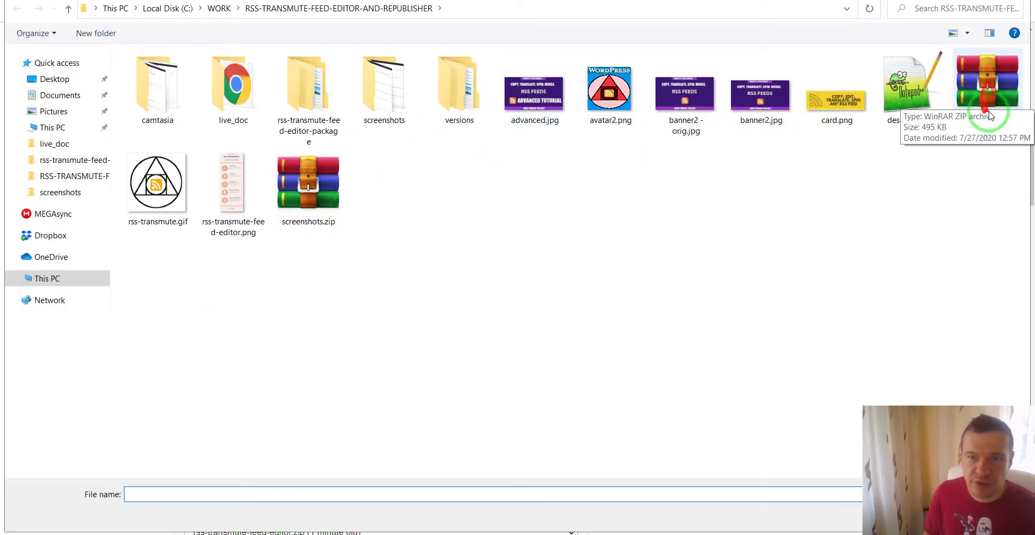
# Upload live_doc.zip and select it as the Optional Live Preview file
pyautogui.click(967, 87)
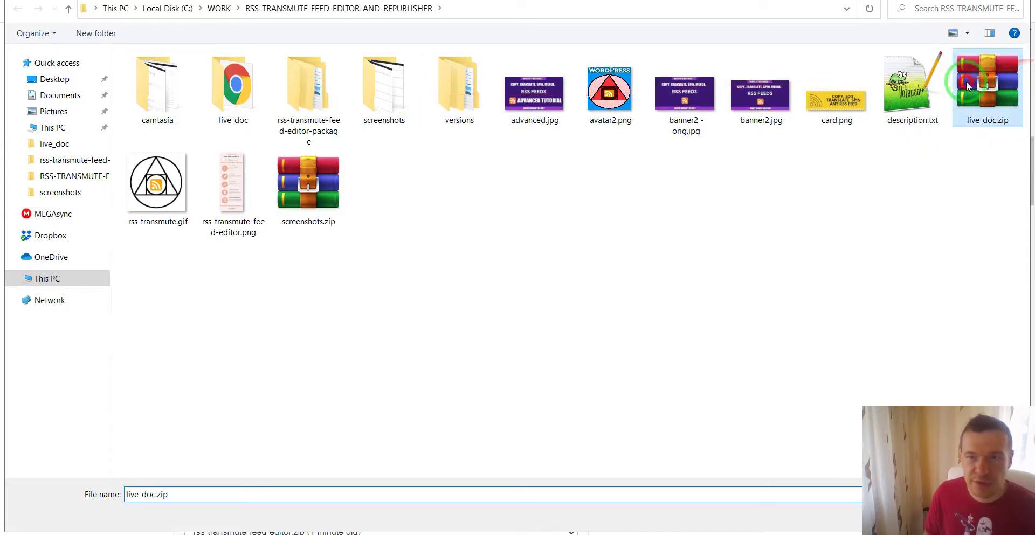
pyautogui.doubleClick(968, 86)
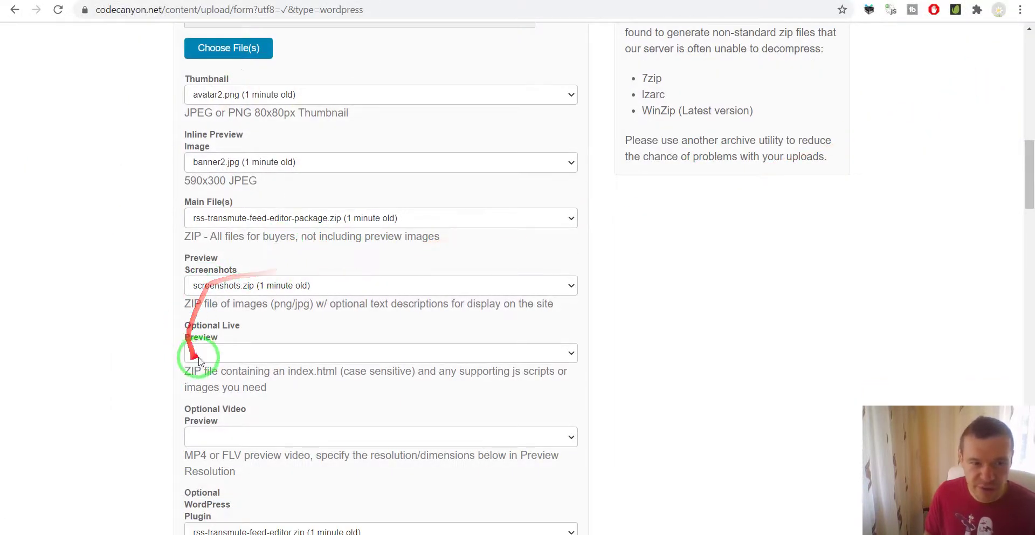
pyautogui.click(198, 356)
pyautogui.click(242, 430)
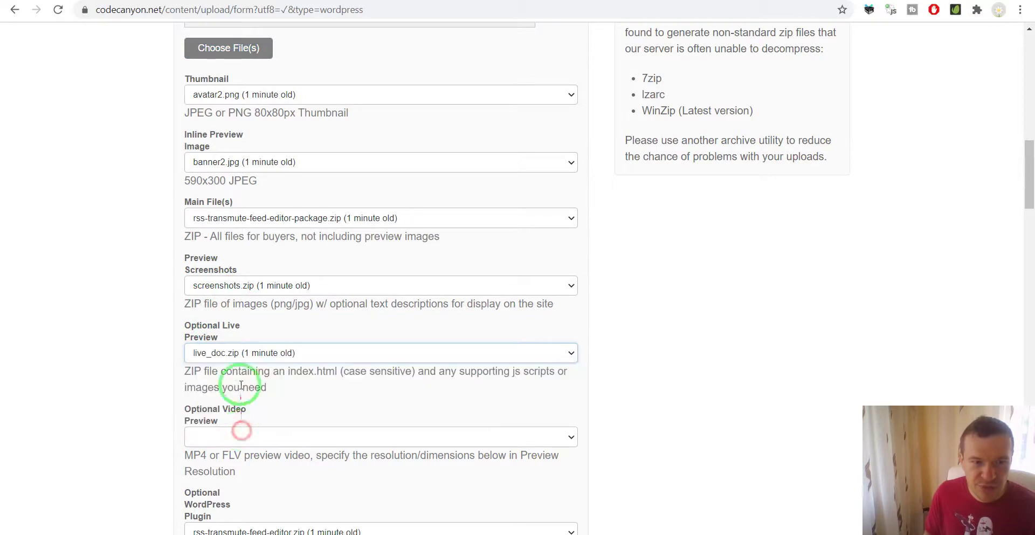
pyautogui.click(450, 533)
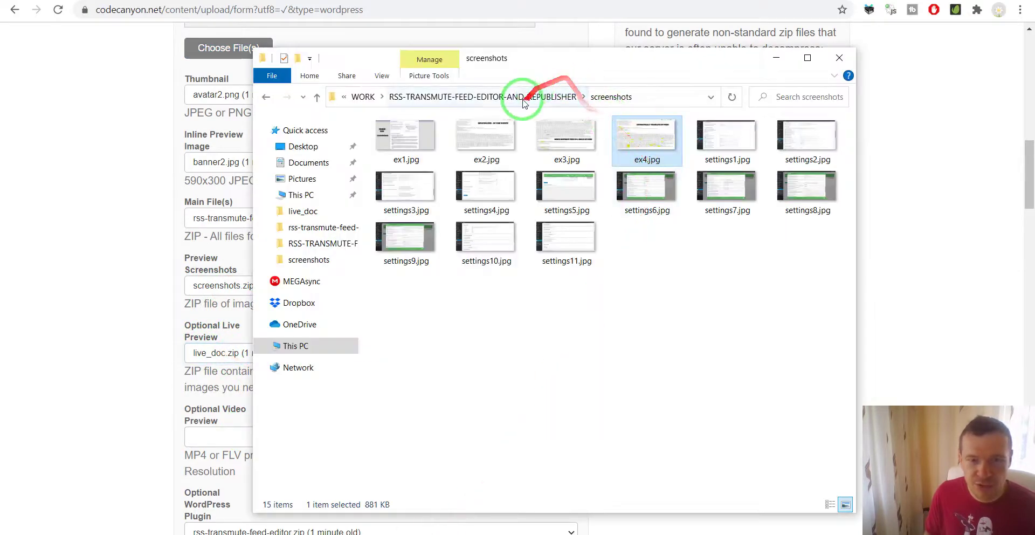
# Open live_doc/index.html in Chrome and scroll through the RSS Transmute preview page
pyautogui.click(522, 98)
pyautogui.doubleClick(475, 146)
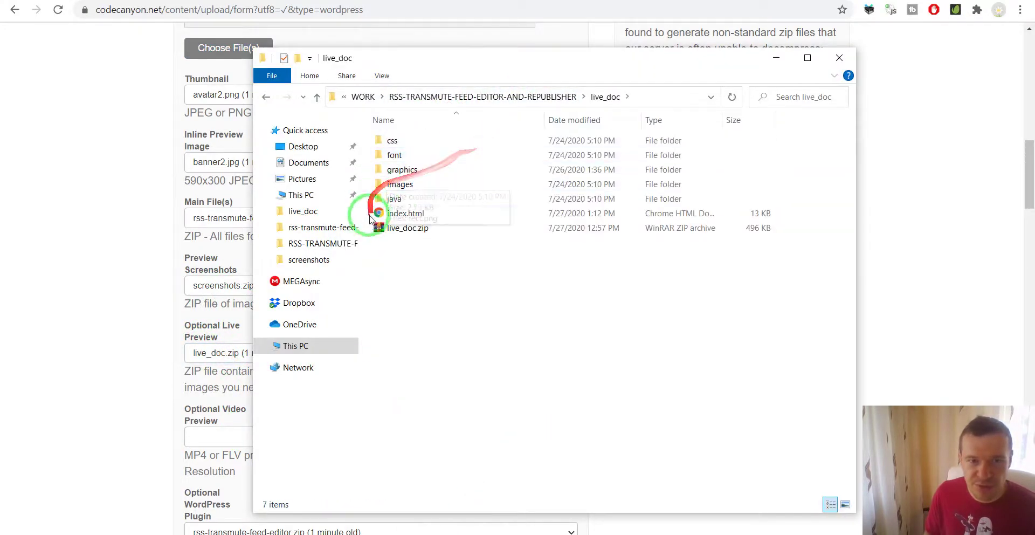
pyautogui.doubleClick(377, 215)
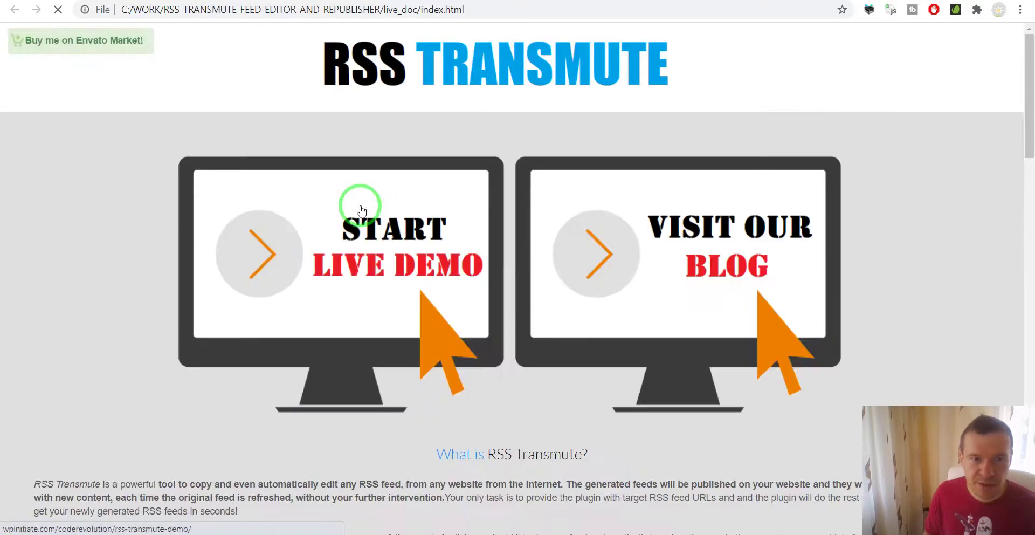
pyautogui.scroll(-20, 361, 210)
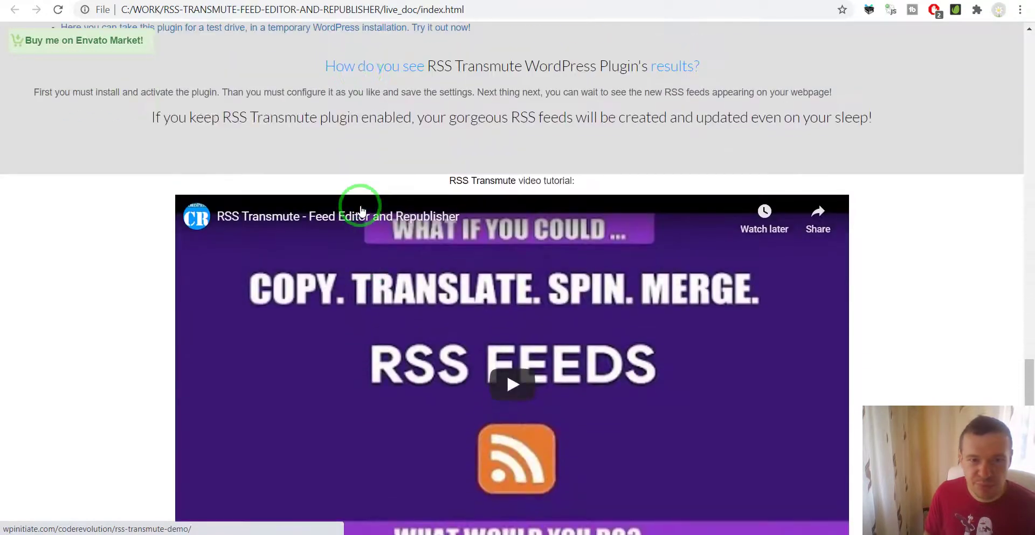
pyautogui.scroll(20, 361, 210)
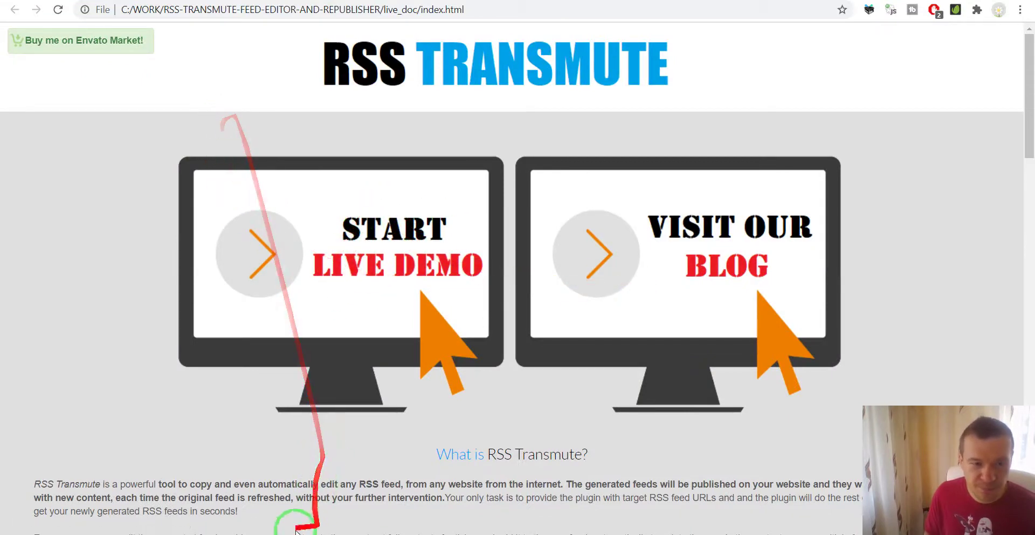
# Upload RSS-TRANSMUTE-FEED-EDITOR-AND-REPUBLISHER.mp4 from the camtasia folder to the item files
pyautogui.click(323, 2)
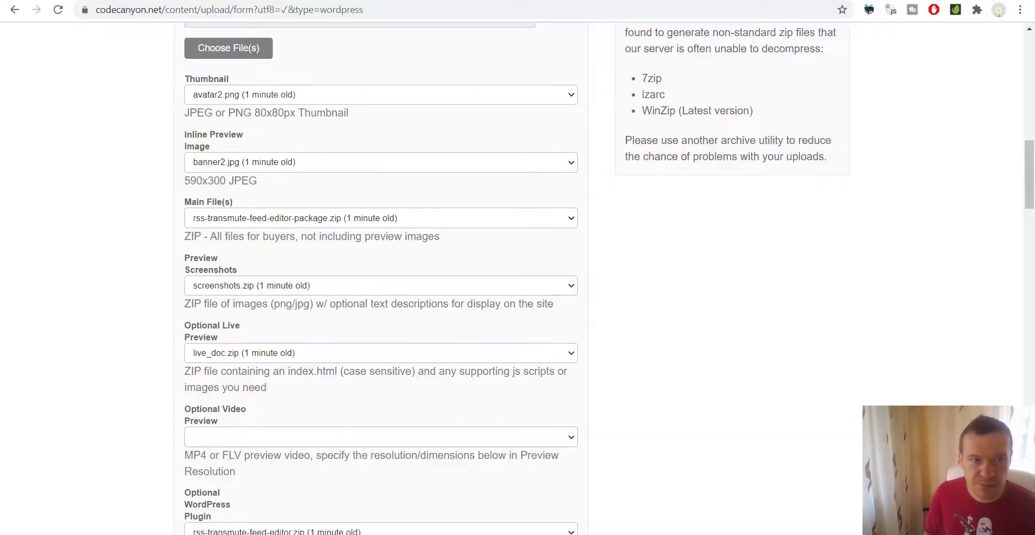
pyautogui.scroll(-3, 180, 257)
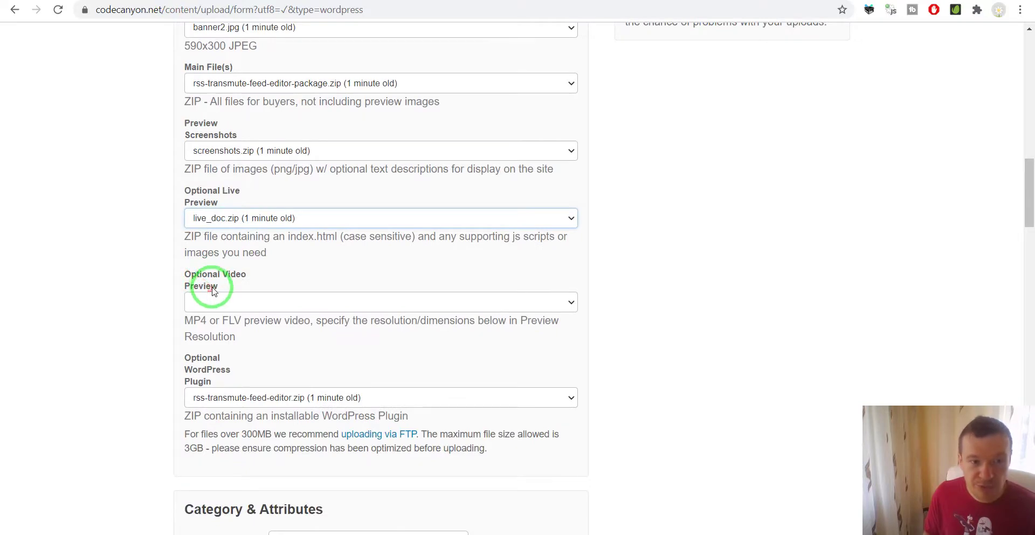
pyautogui.scroll(5, 212, 291)
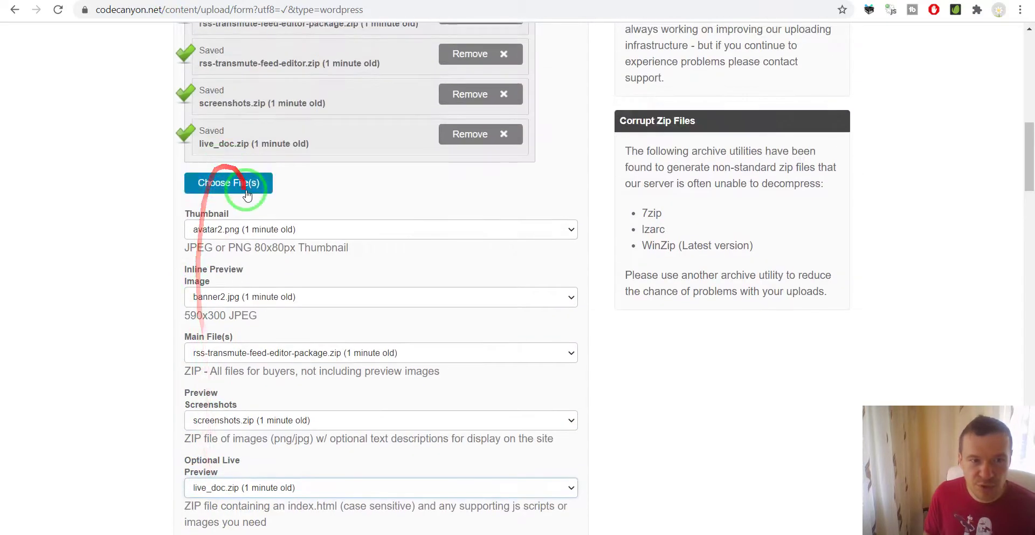
pyautogui.click(246, 193)
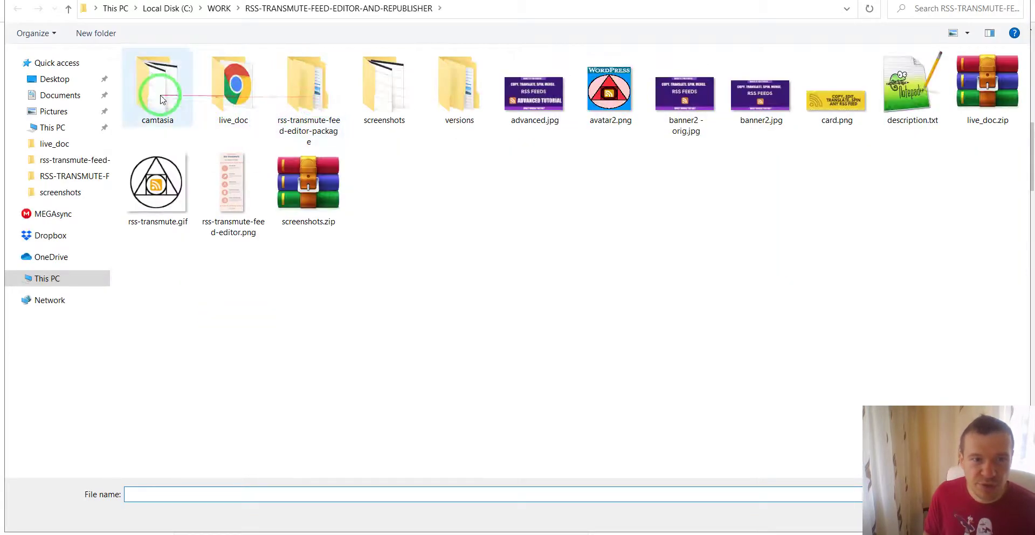
pyautogui.doubleClick(160, 98)
pyautogui.click(233, 137)
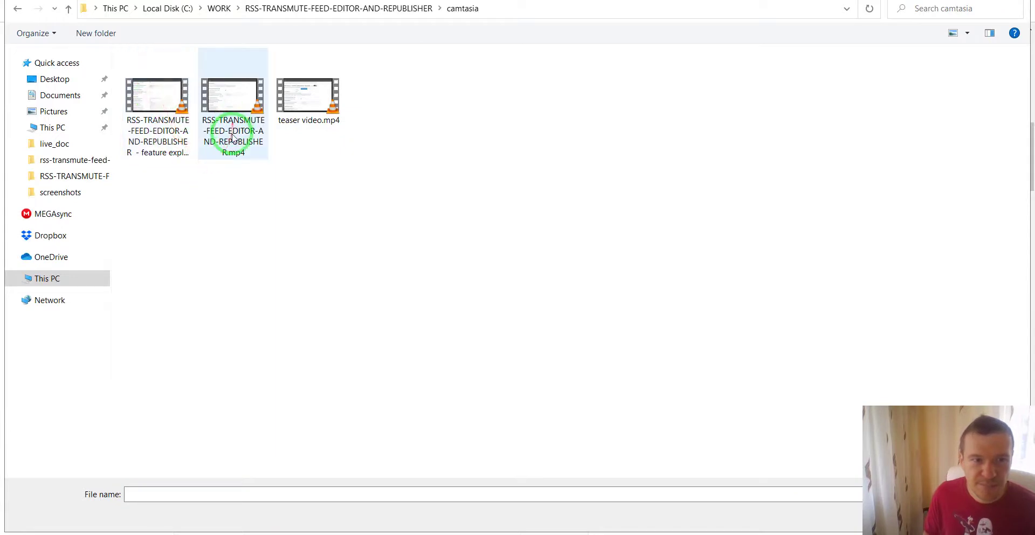
pyautogui.click(232, 127)
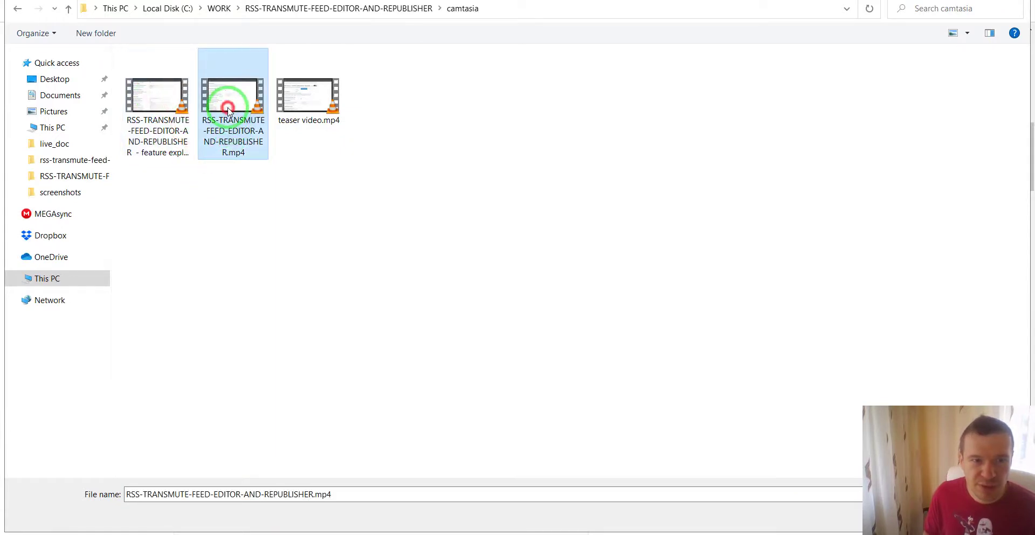
pyautogui.doubleClick(229, 111)
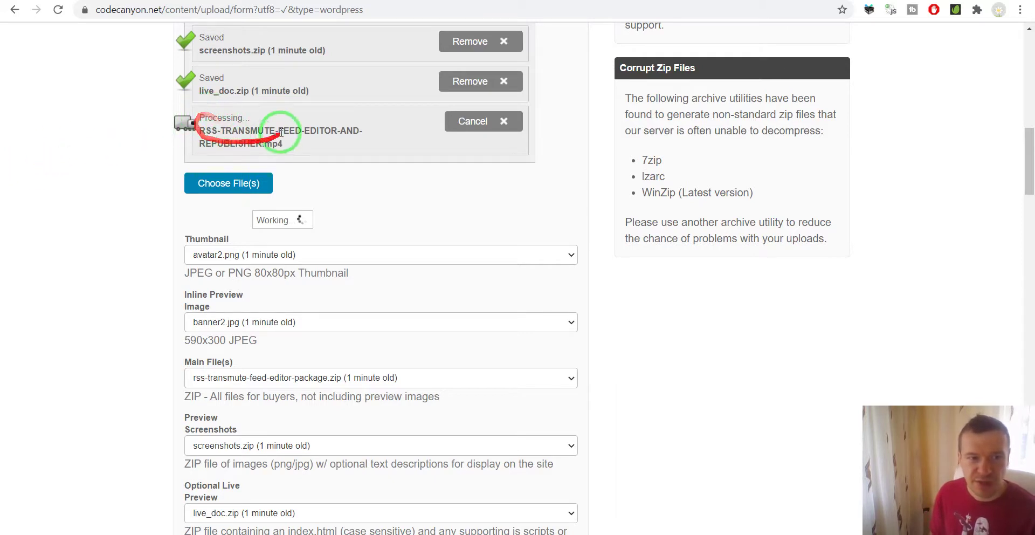
pyautogui.scroll(-5, 155, 172)
pyautogui.scroll(-5, 135, 226)
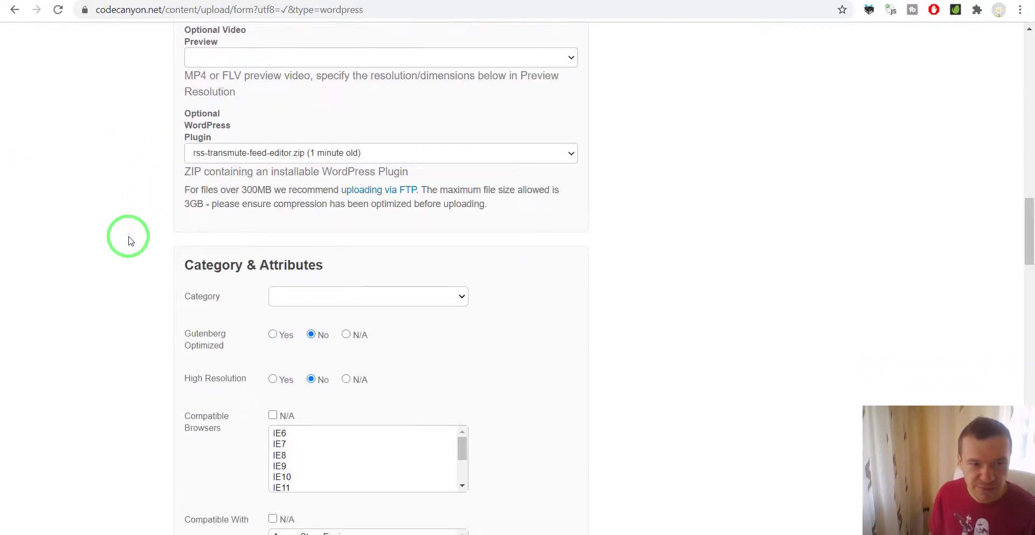
pyautogui.moveTo(242, 189); pyautogui.dragTo(254, 188)
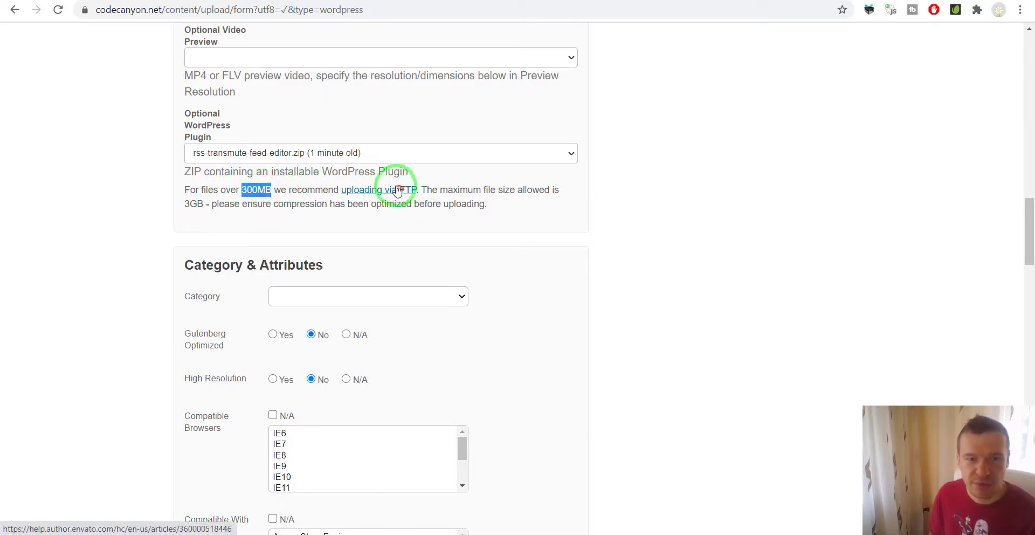
pyautogui.scroll(10, 270, 233)
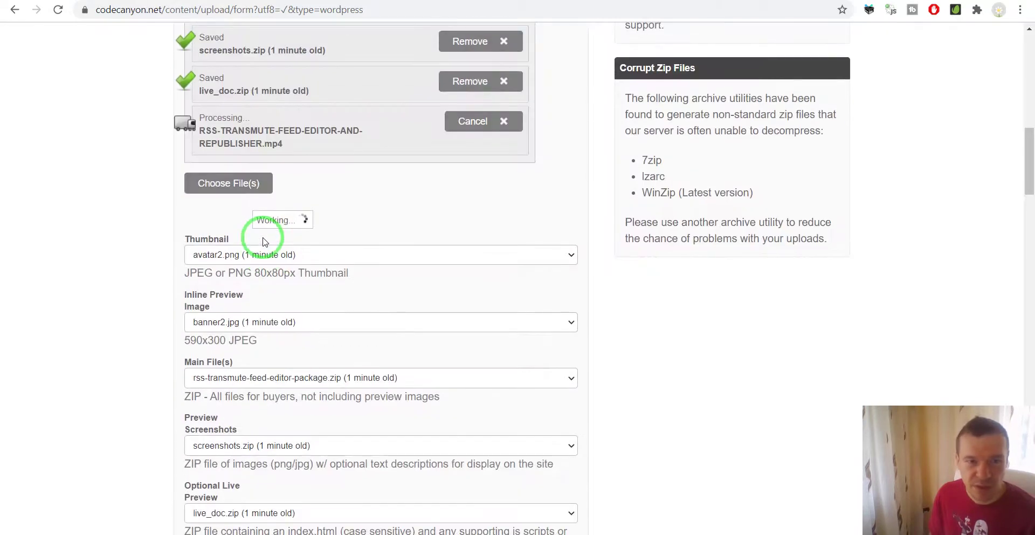
pyautogui.scroll(-6, 224, 211)
pyautogui.scroll(-2, 225, 211)
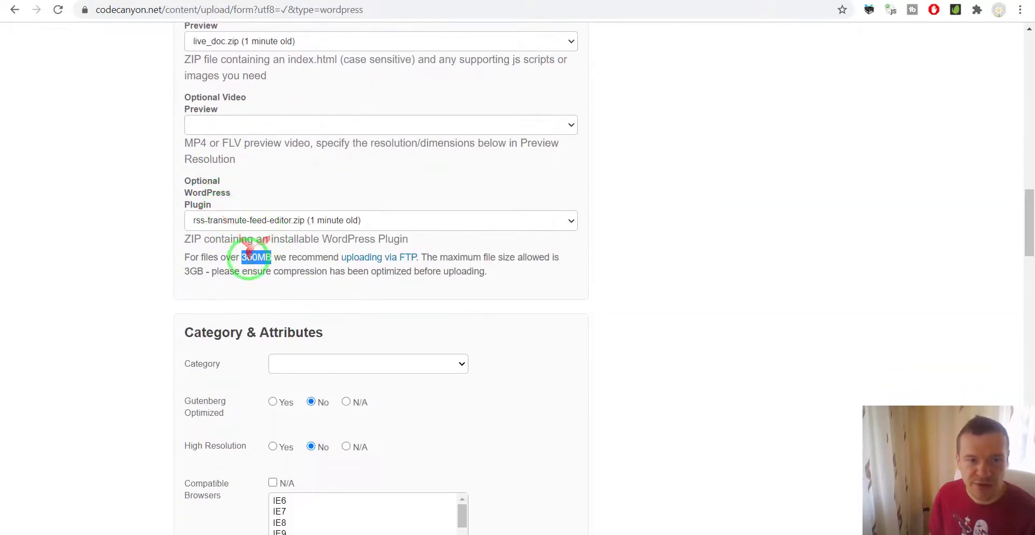
pyautogui.hotkey('alt', 'Tab')
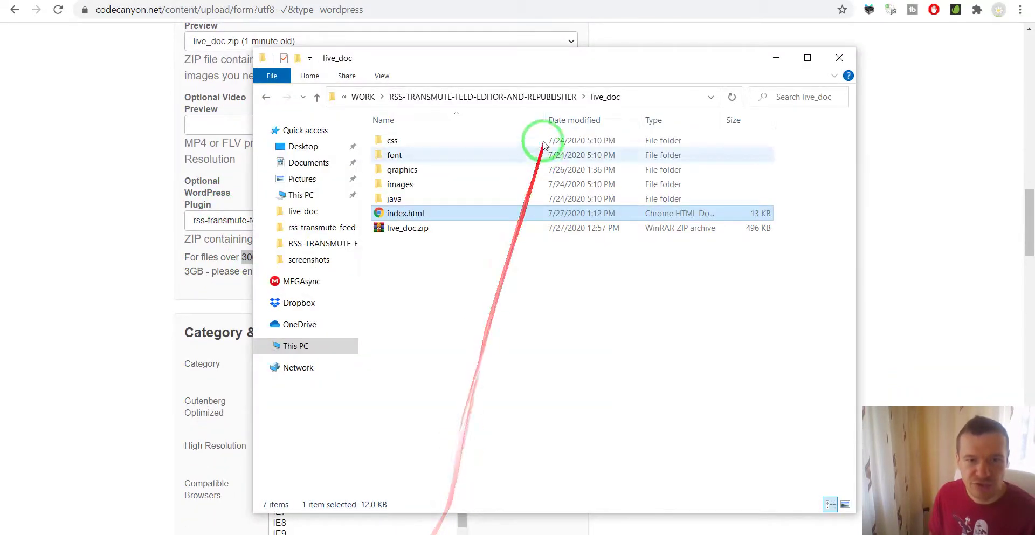
pyautogui.click(513, 98)
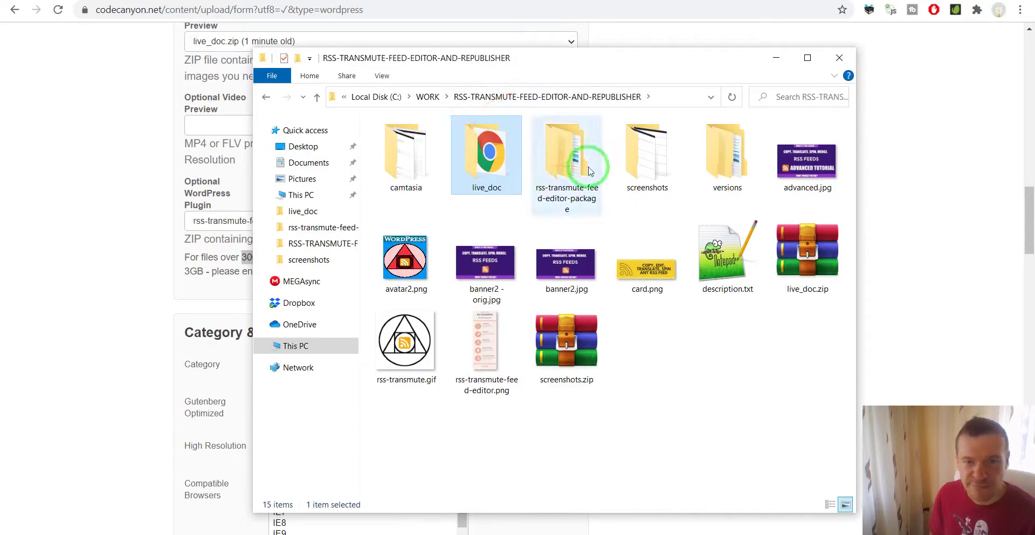
pyautogui.click(722, 161)
pyautogui.doubleClick(413, 167)
pyautogui.click(472, 175)
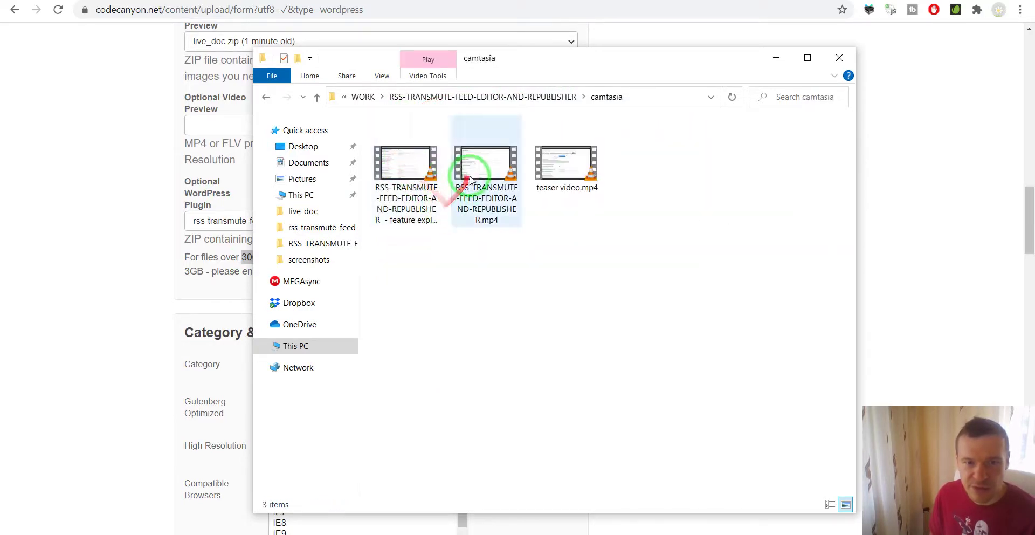
pyautogui.rightClick(470, 178)
pyautogui.click(363, 503)
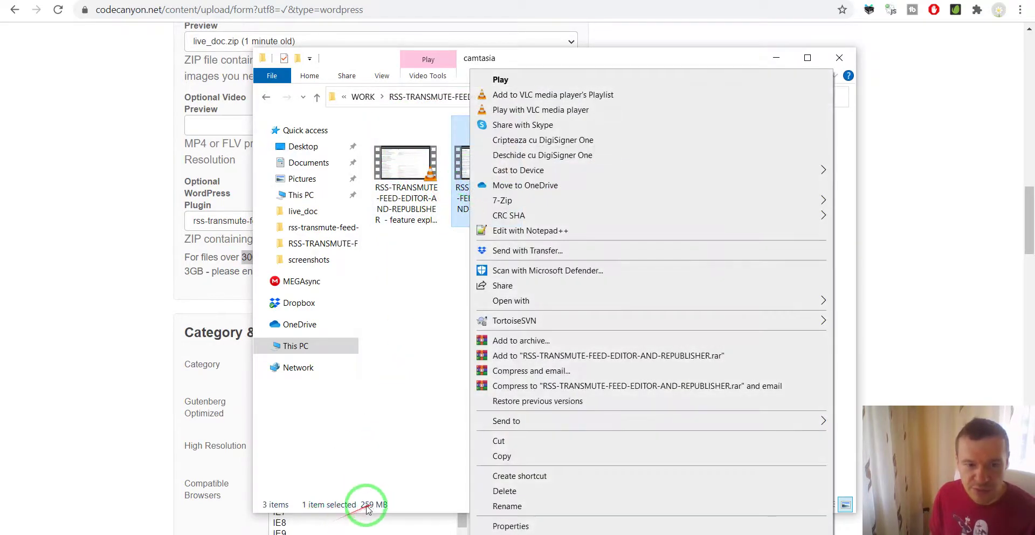
pyautogui.click(428, 451)
pyautogui.click(113, 328)
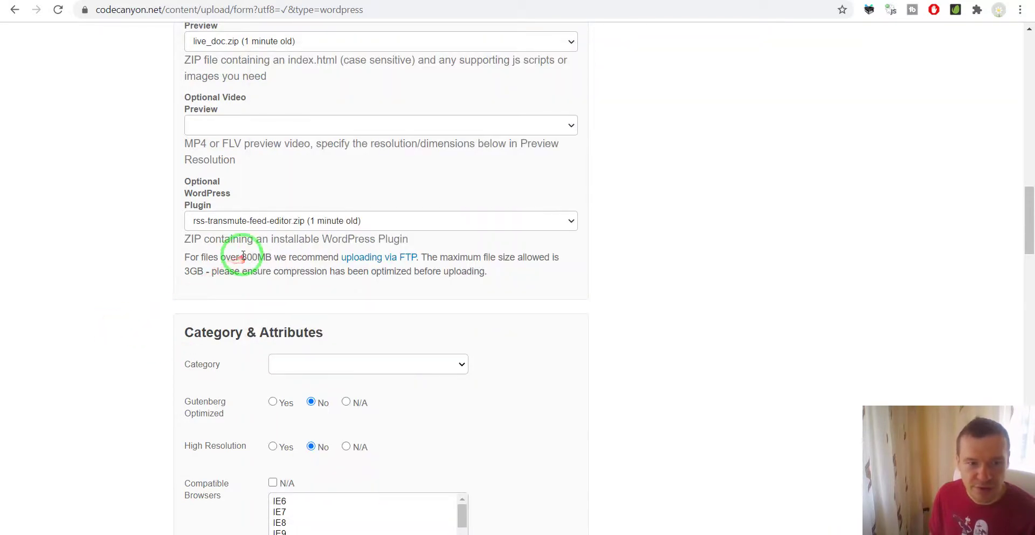
# Choose RSS-TRANSMUTE-FEED-EDITOR-AND-REPUBLISHER.mp4 in the Optional Video Preview dropdown
pyautogui.moveTo(241, 257); pyautogui.dragTo(271, 256)
pyautogui.scroll(10, 90, 282)
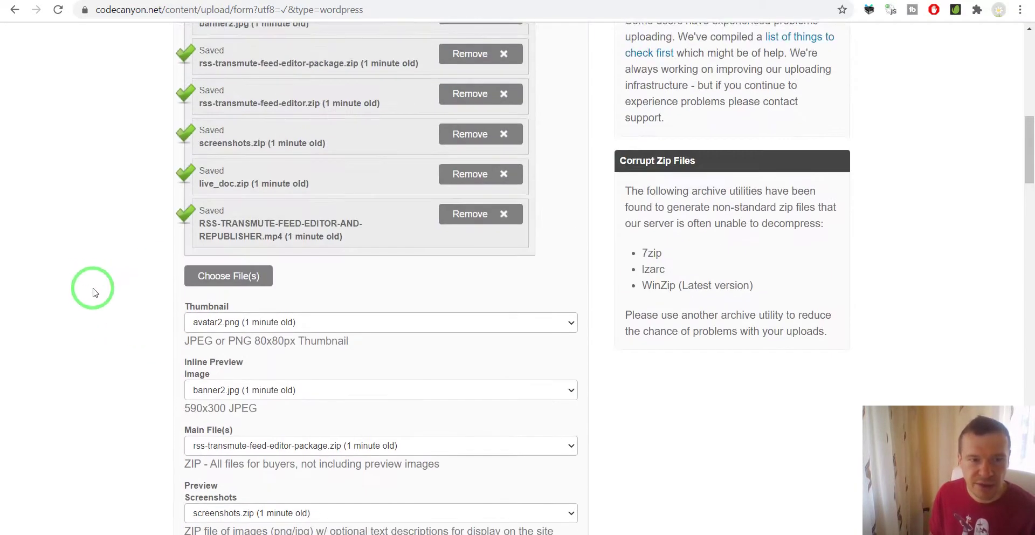
pyautogui.scroll(-9, 192, 233)
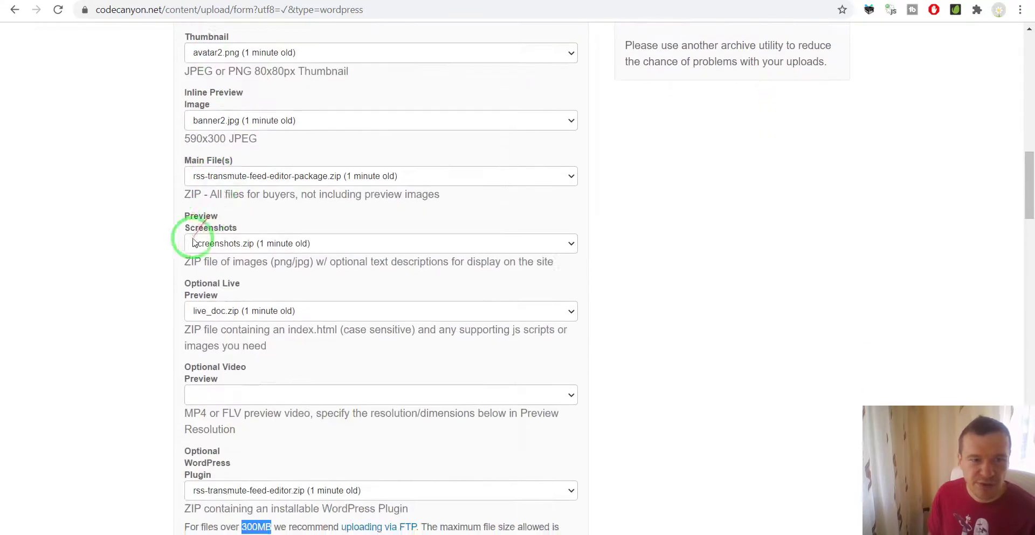
pyautogui.click(215, 194)
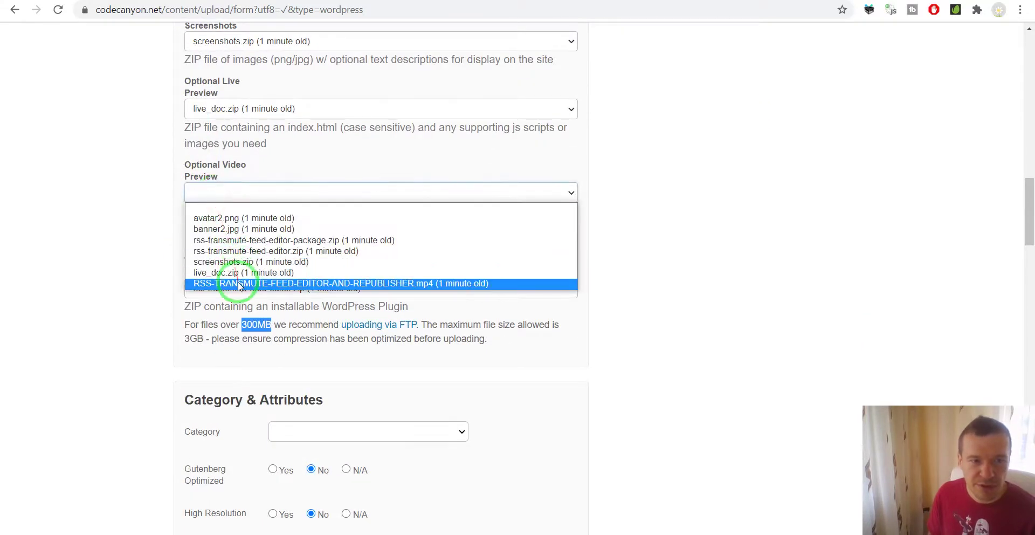
pyautogui.click(226, 281)
pyautogui.scroll(-5, 101, 247)
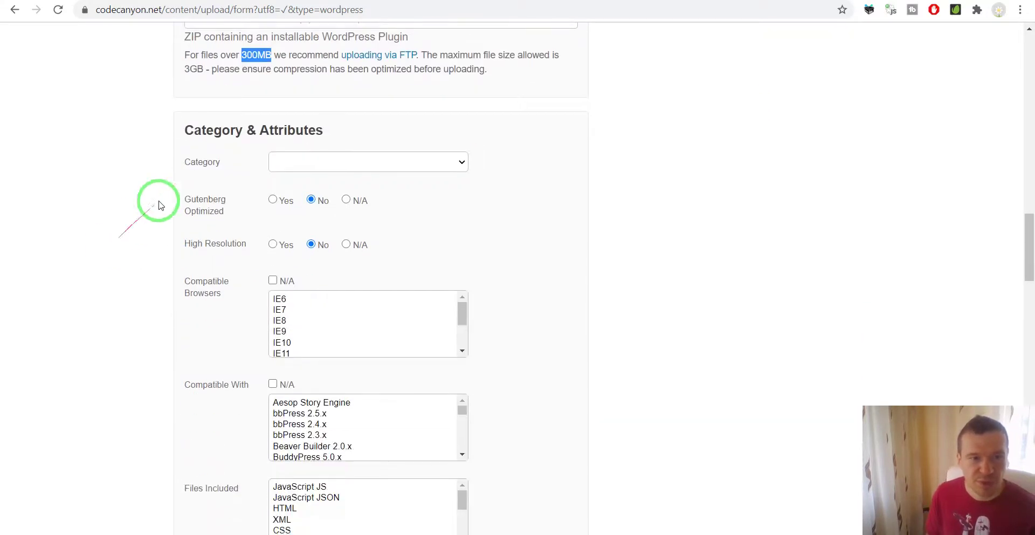
# Choose '- Miscellaneous' from the Category dropdown
pyautogui.click(317, 168)
pyautogui.scroll(-8, 318, 220)
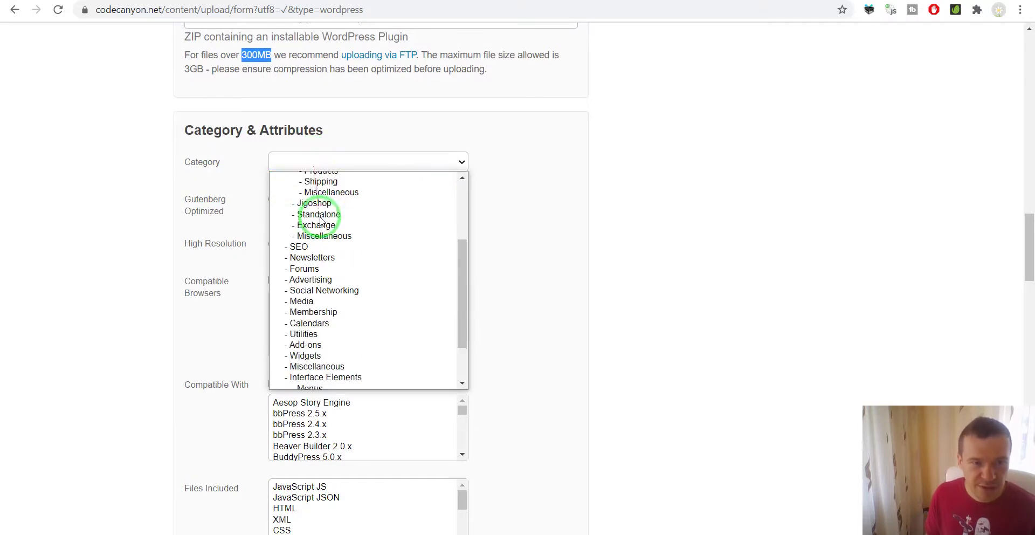
pyautogui.click(309, 306)
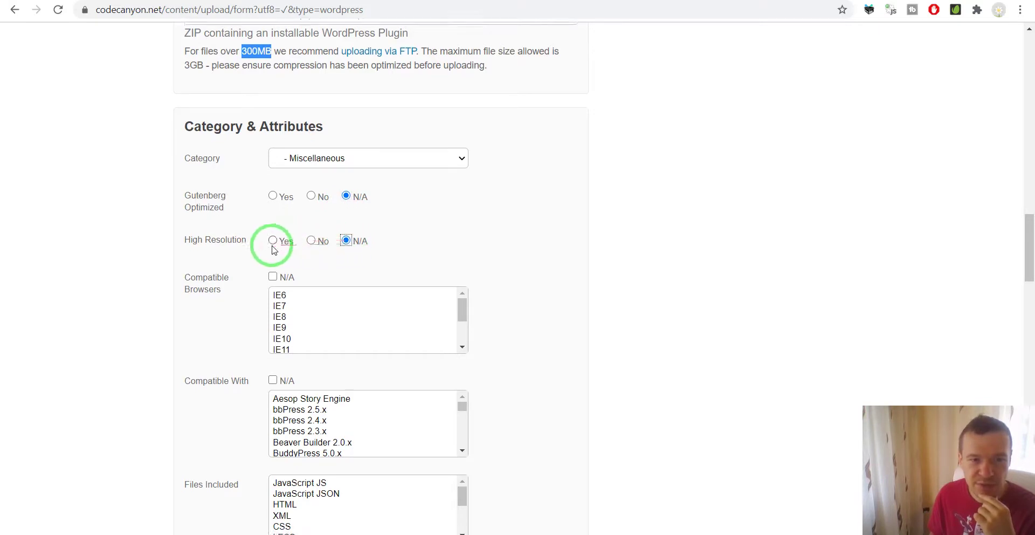
pyautogui.scroll(-3, 232, 237)
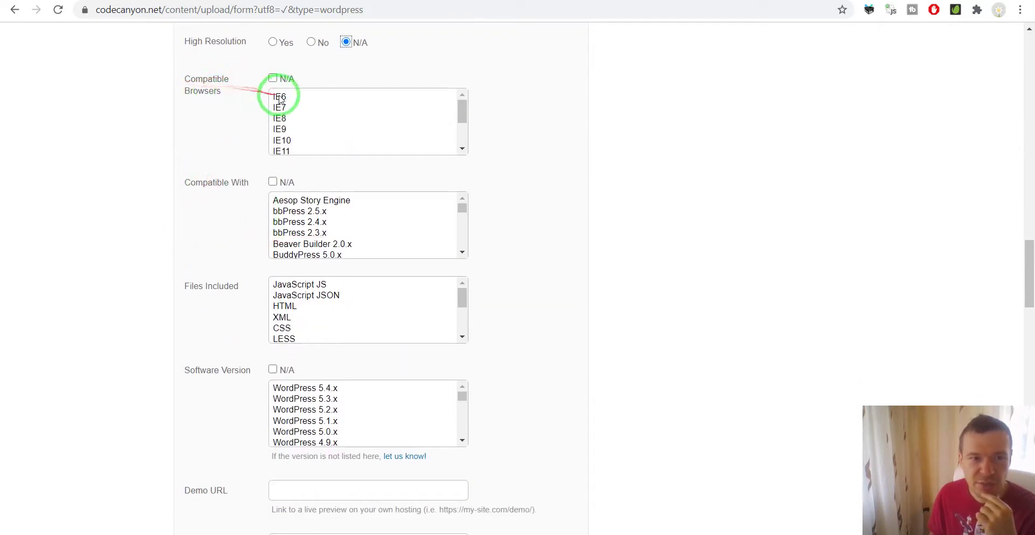
# Select browsers IE6 to Edge; mark bbPress 2.5.x, Beaver Builder, BuddyPress, Elementor, Gravity Forms compatible
pyautogui.moveTo(282, 97); pyautogui.dragTo(235, 147)
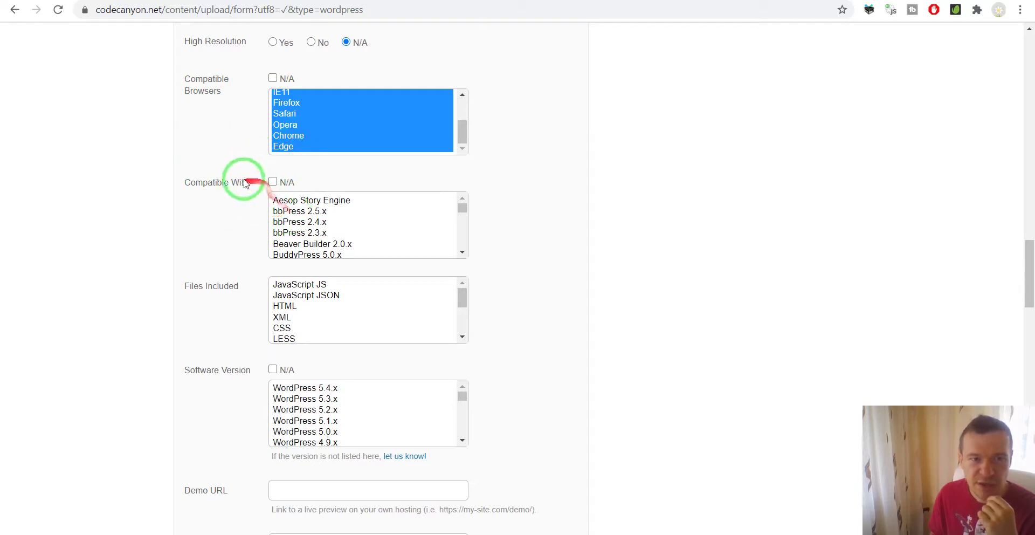
pyautogui.click(309, 211)
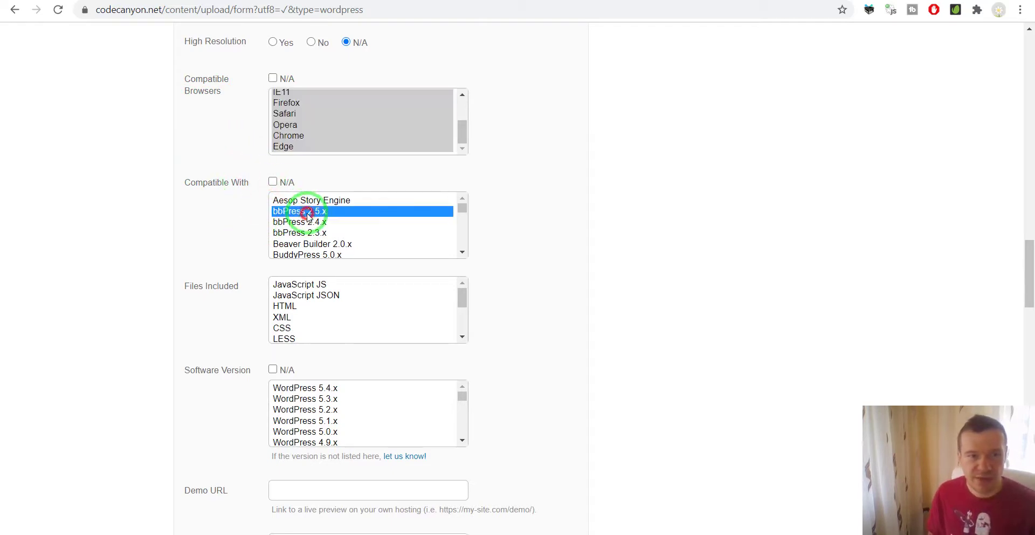
pyautogui.keyDown('ctrl'); pyautogui.click(316, 234); pyautogui.keyUp('ctrl')
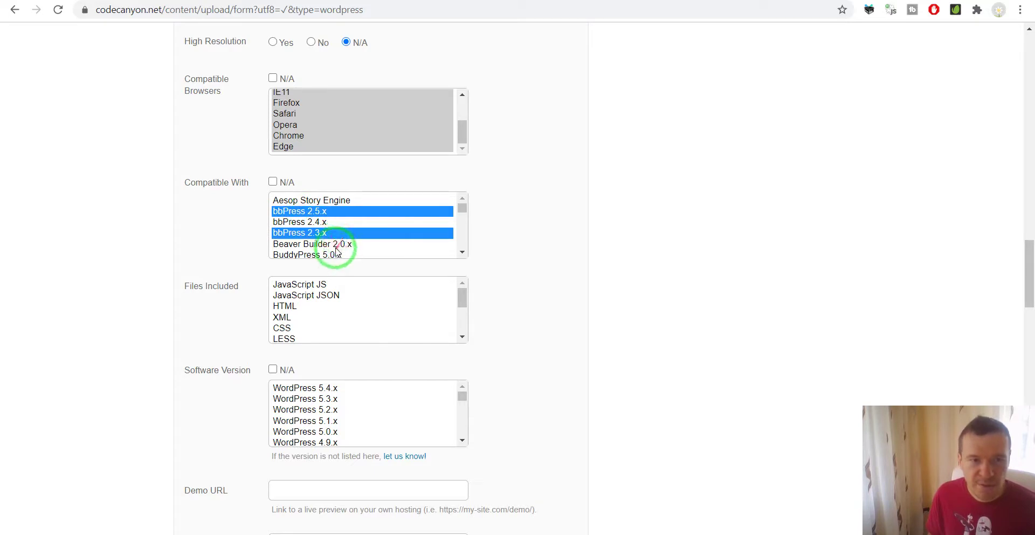
pyautogui.keyDown('ctrl'); pyautogui.click(333, 243); pyautogui.keyUp('ctrl')
pyautogui.keyDown('ctrl'); pyautogui.click(330, 235); pyautogui.keyUp('ctrl')
pyautogui.keyDown('ctrl'); pyautogui.click(335, 253); pyautogui.keyUp('ctrl')
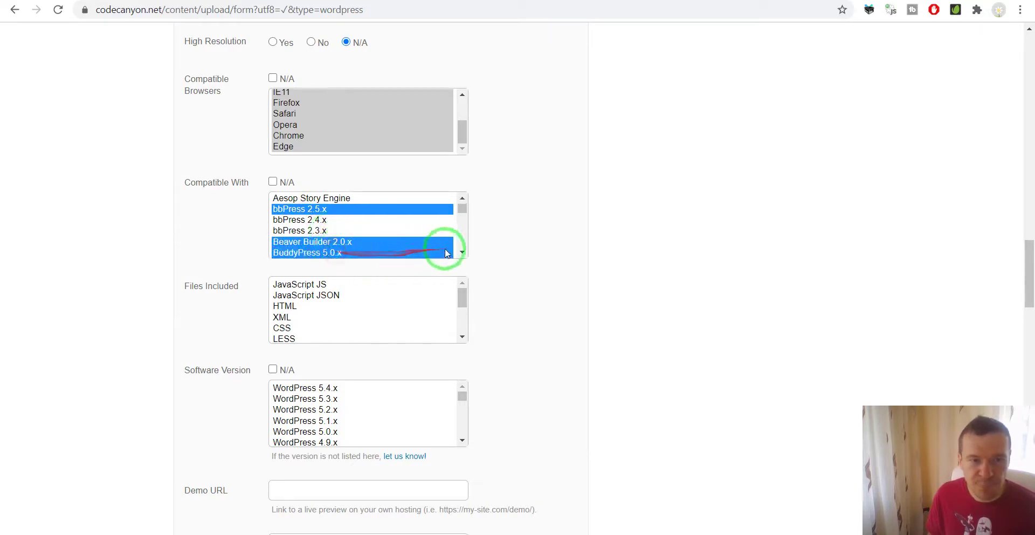
pyautogui.click(463, 251)
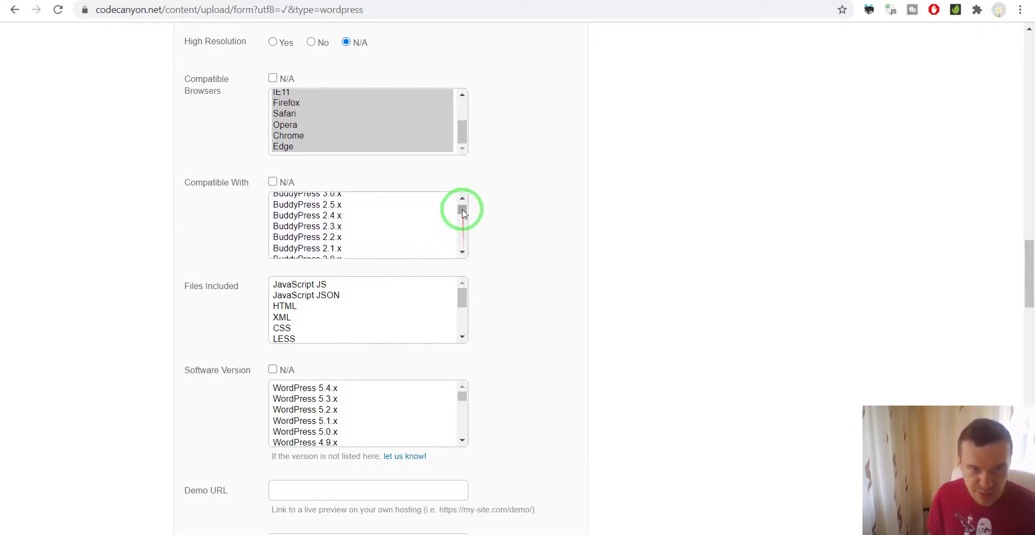
pyautogui.keyDown('ctrl'); pyautogui.click(372, 226); pyautogui.keyUp('ctrl')
pyautogui.click(462, 251)
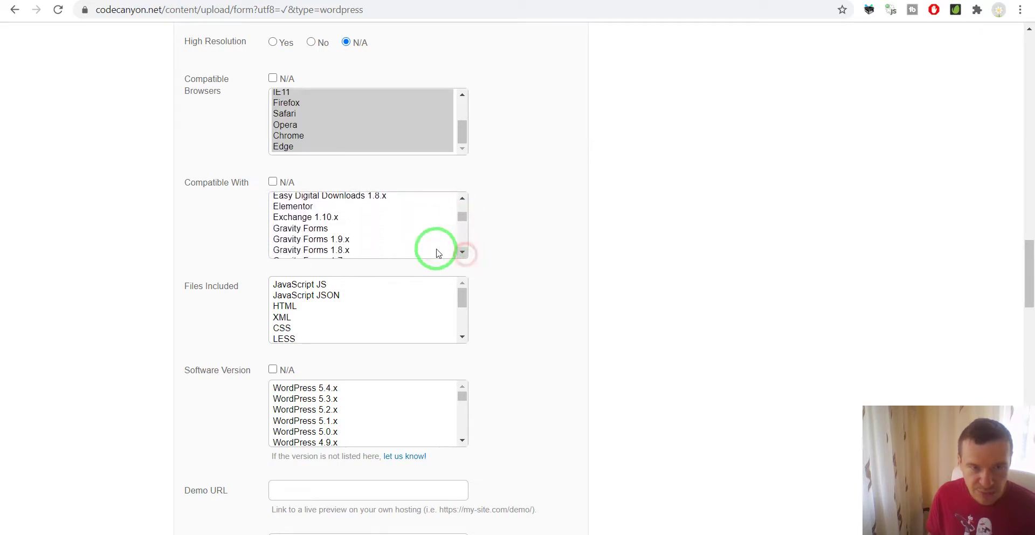
pyautogui.keyDown('ctrl'); pyautogui.click(308, 209); pyautogui.keyUp('ctrl')
pyautogui.keyDown('ctrl'); pyautogui.click(314, 228); pyautogui.keyUp('ctrl')
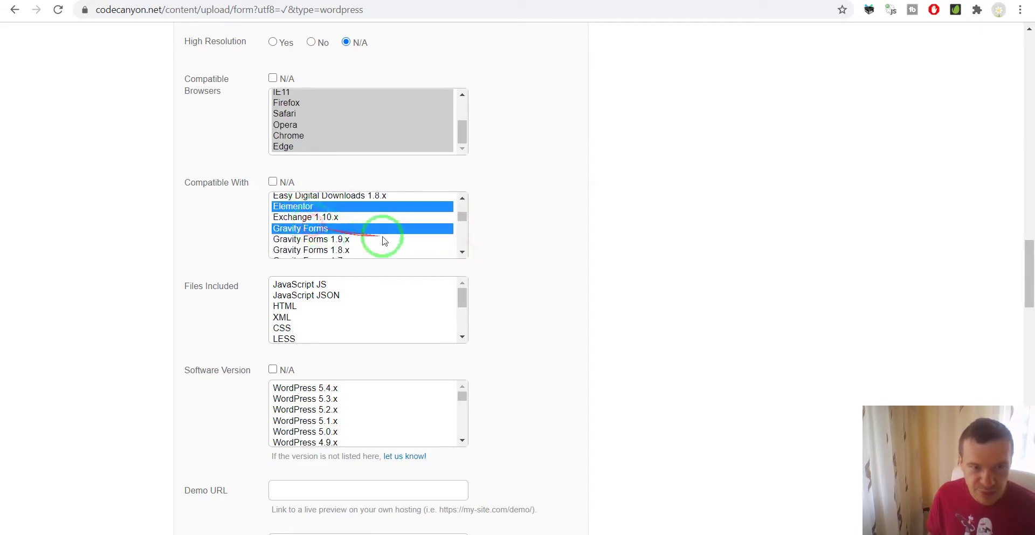
pyautogui.click(462, 252)
# Add iThemes Exchange 1.10.x, Jigoshop 1.17.x, Visual Composer 5.1.x and WooCommerce 4.3.x as compatible plugins
pyautogui.keyDown('ctrl'); pyautogui.click(323, 204); pyautogui.keyUp('ctrl')
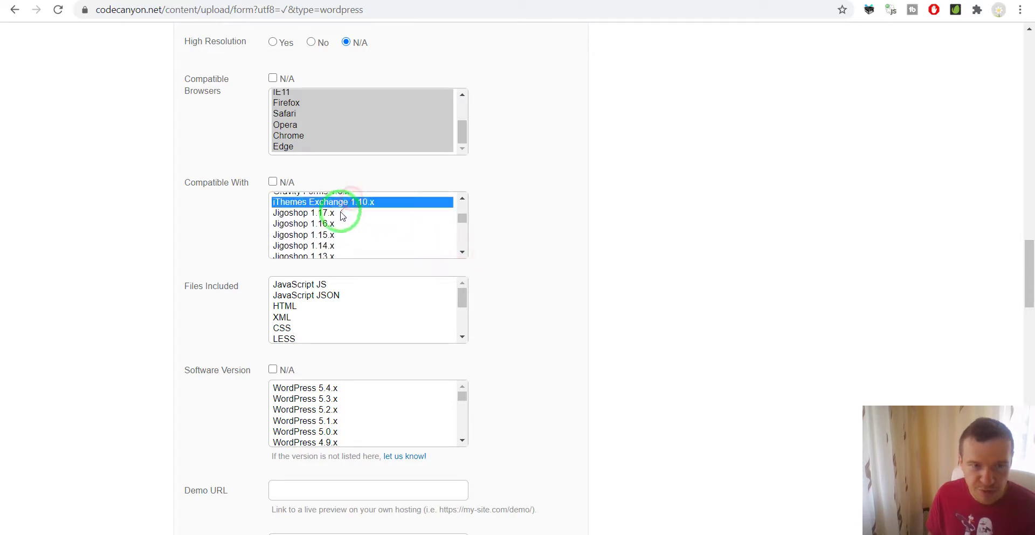
pyautogui.keyDown('ctrl'); pyautogui.click(323, 216); pyautogui.keyUp('ctrl')
pyautogui.click(462, 252)
pyautogui.moveTo(461, 254); pyautogui.dragTo(367, 231)
pyautogui.keyDown('ctrl'); pyautogui.click(324, 247); pyautogui.keyUp('ctrl')
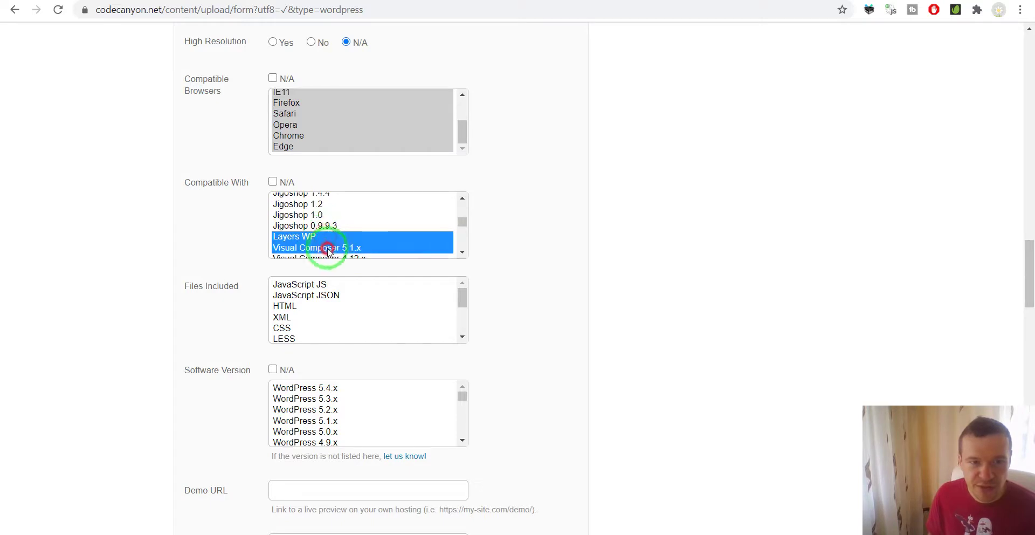
pyautogui.click(462, 252)
pyautogui.click(462, 252)
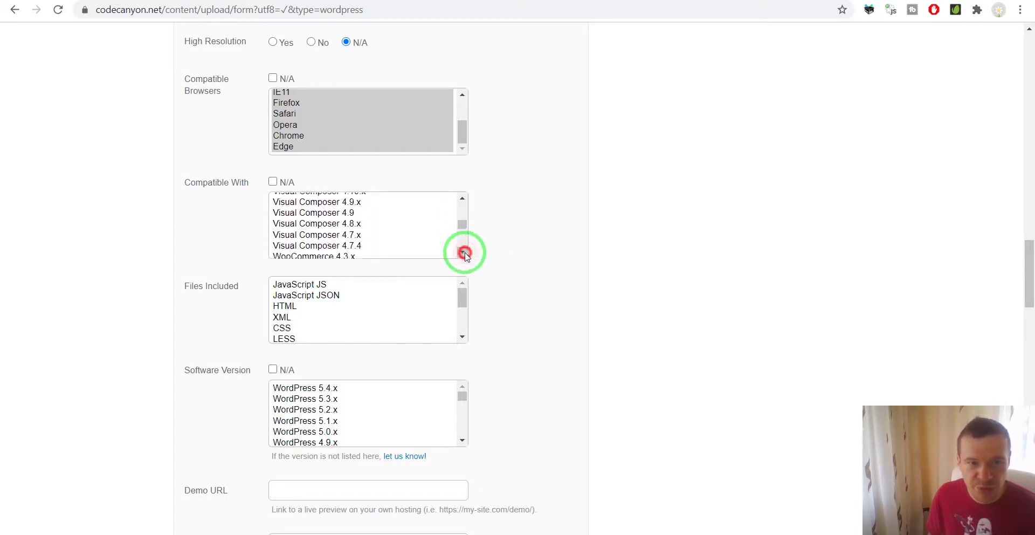
pyautogui.click(462, 251)
pyautogui.keyDown('ctrl'); pyautogui.click(286, 221); pyautogui.keyUp('ctrl')
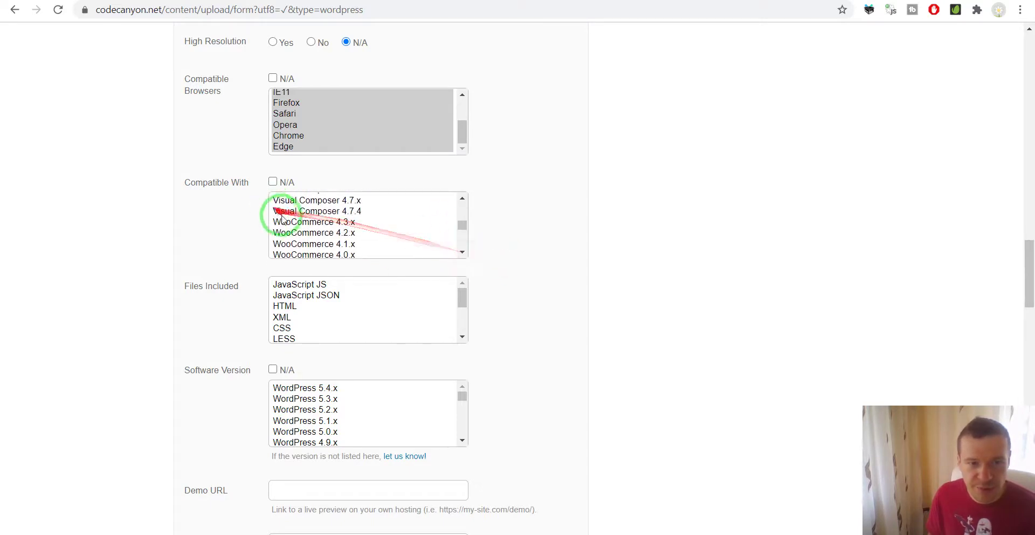
pyautogui.click(462, 252)
pyautogui.moveTo(463, 252); pyautogui.dragTo(463, 251)
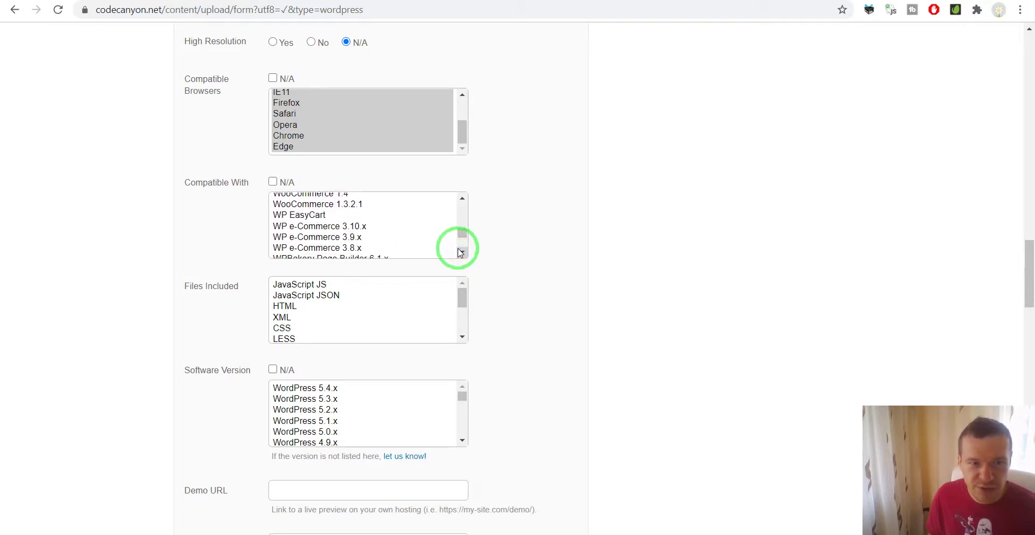
pyautogui.click(464, 251)
# Add WPBakery Page Builder 6.1.x and WPML as compatible, and list JavaScript JS as included
pyautogui.click(366, 231)
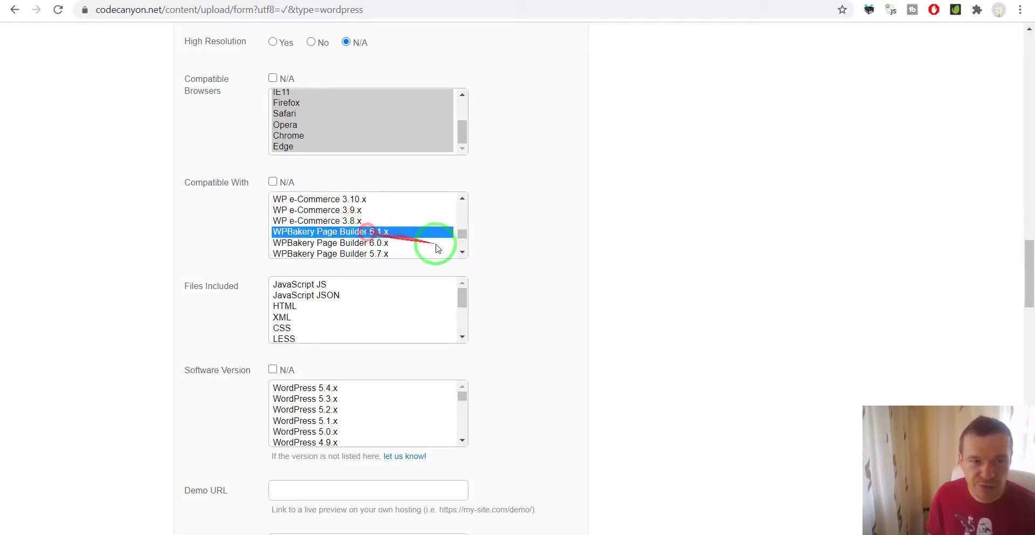
pyautogui.moveTo(463, 252); pyautogui.dragTo(465, 254)
pyautogui.click(288, 213)
pyautogui.click(463, 252)
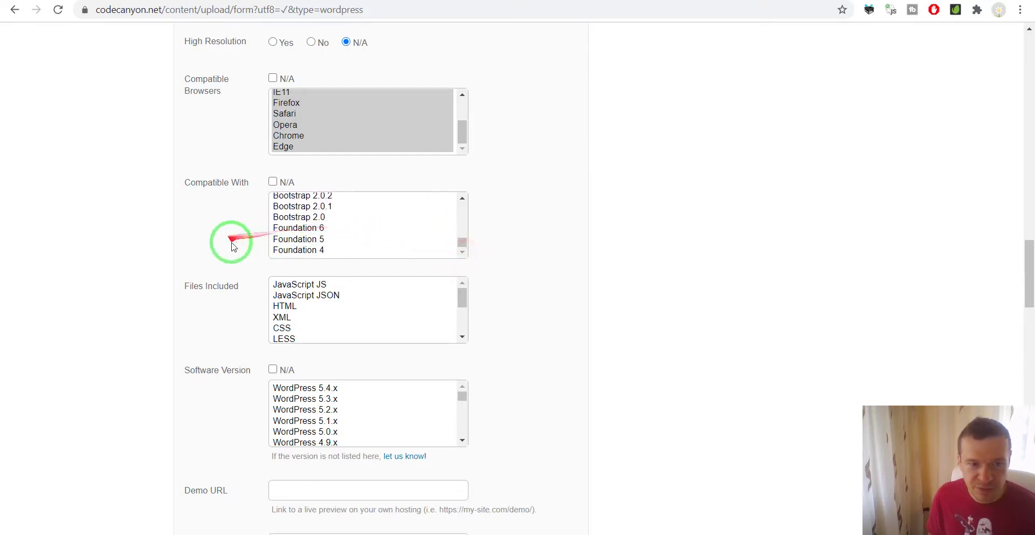
pyautogui.click(315, 284)
# Add CSS and PHP to the Files Included list
pyautogui.scroll(-1, 237, 250)
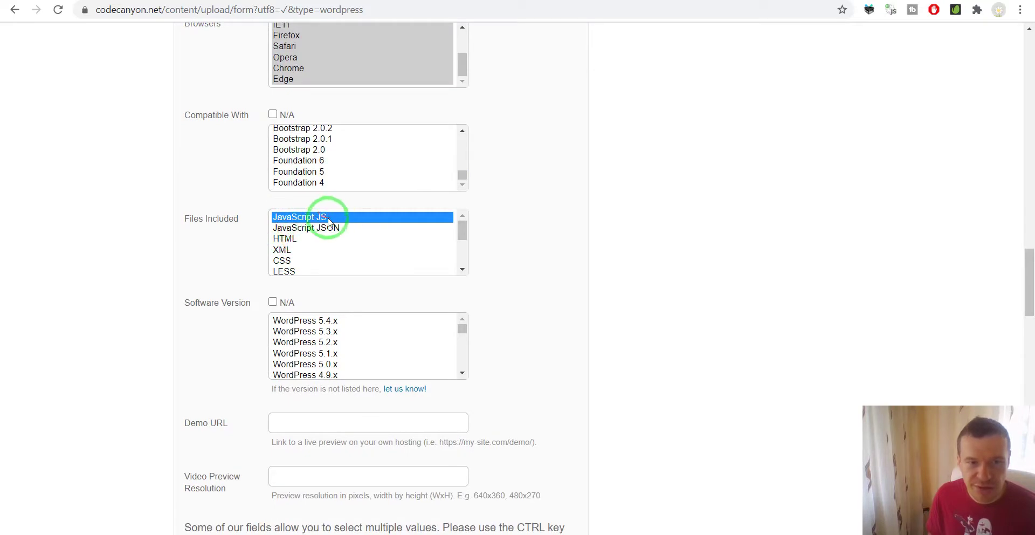
pyautogui.keyDown('ctrl'); pyautogui.click(302, 261); pyautogui.keyUp('ctrl')
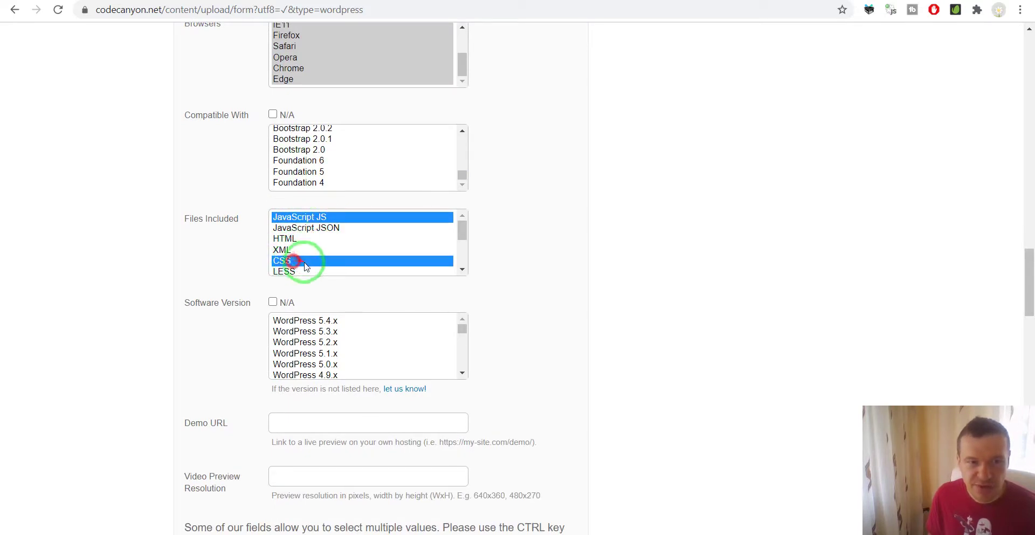
pyautogui.click(463, 269)
pyautogui.scroll(-1, 393, 268)
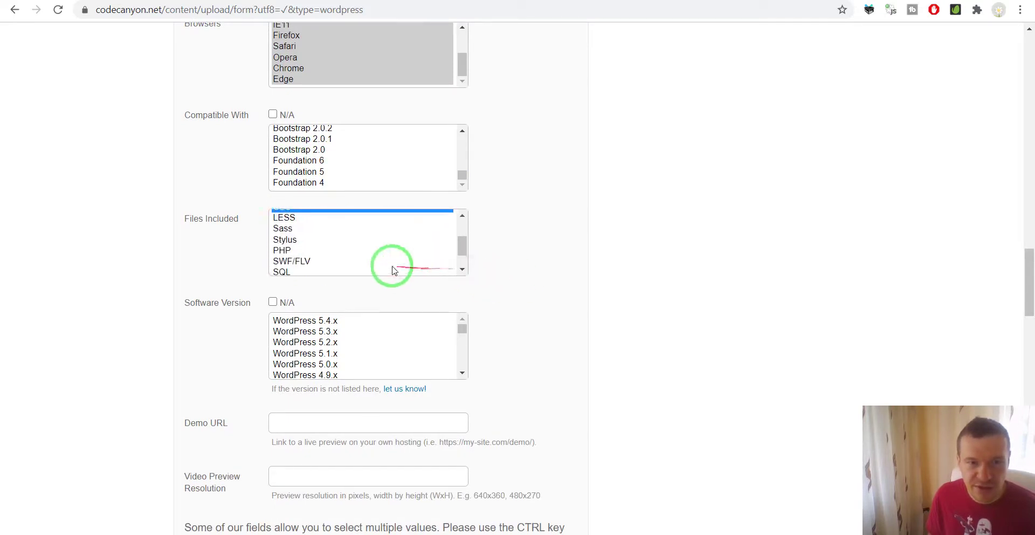
pyautogui.keyDown('ctrl'); pyautogui.click(281, 250); pyautogui.keyUp('ctrl')
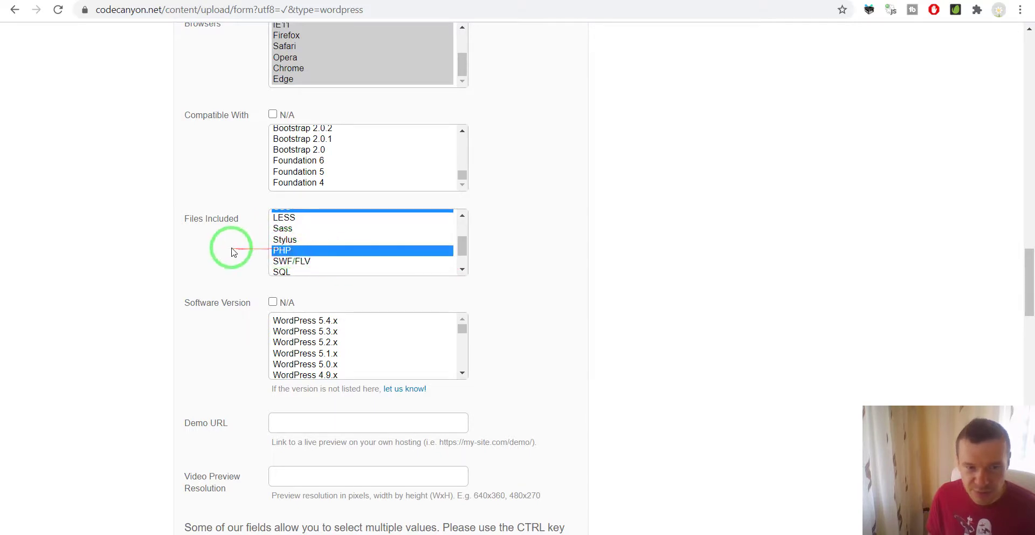
# Select WordPress 5.4.x down through 3.9 as supported software versions
pyautogui.scroll(-1, 232, 252)
pyautogui.moveTo(309, 253); pyautogui.dragTo(340, 298)
pyautogui.scroll(3, 324, 292)
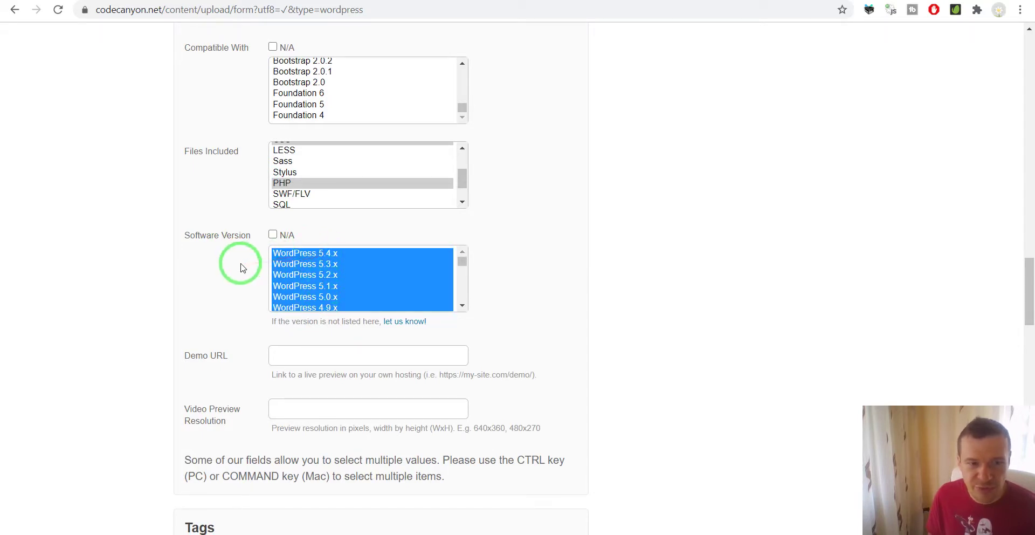
# Load coderevolution.ro/rss-transmute in a new tab and enter its https address as the Demo URL
pyautogui.click(346, 1)
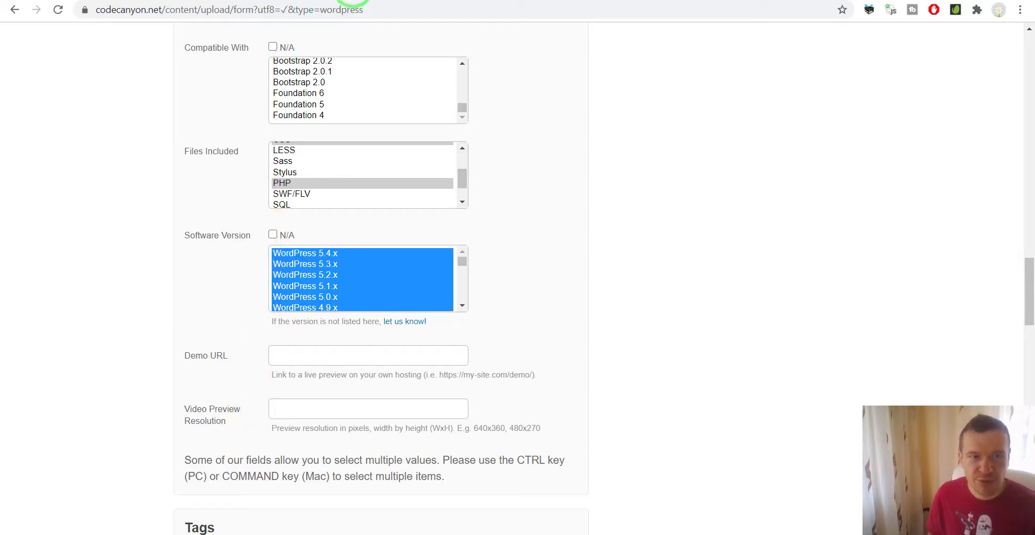
pyautogui.write('coderevolution.ro')
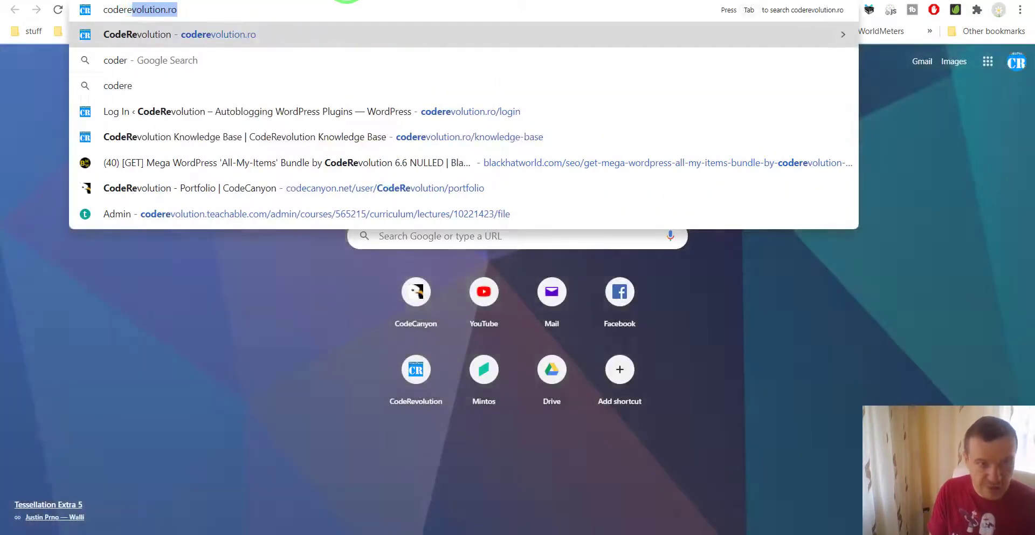
pyautogui.write('/')
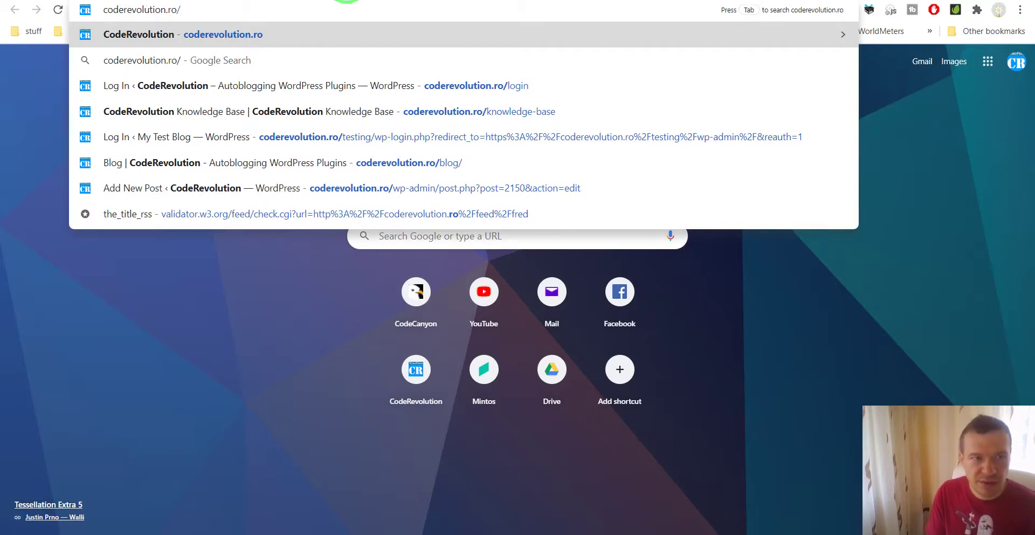
pyautogui.write('rss')
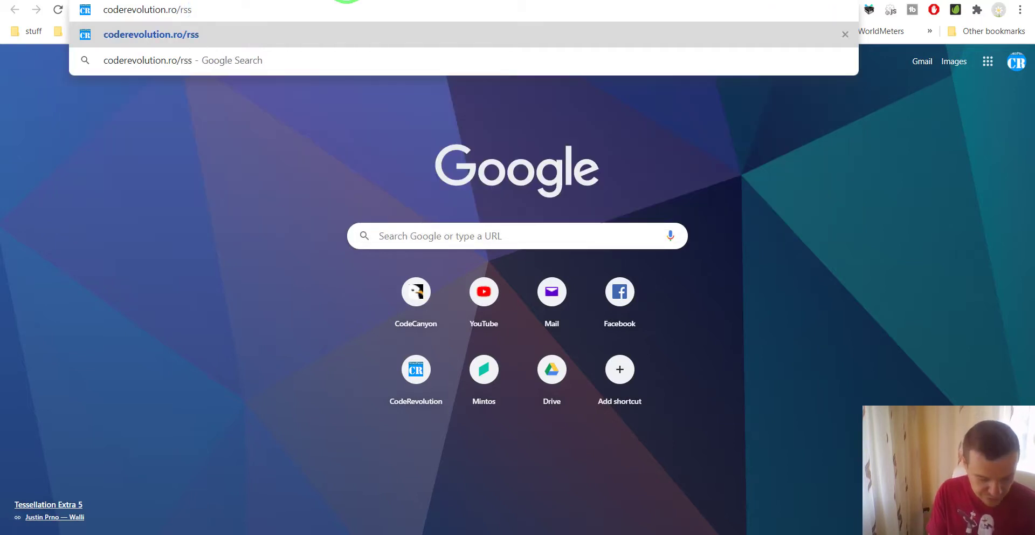
pyautogui.write('-transmute')
pyautogui.hotkey('ctrl', 'a')
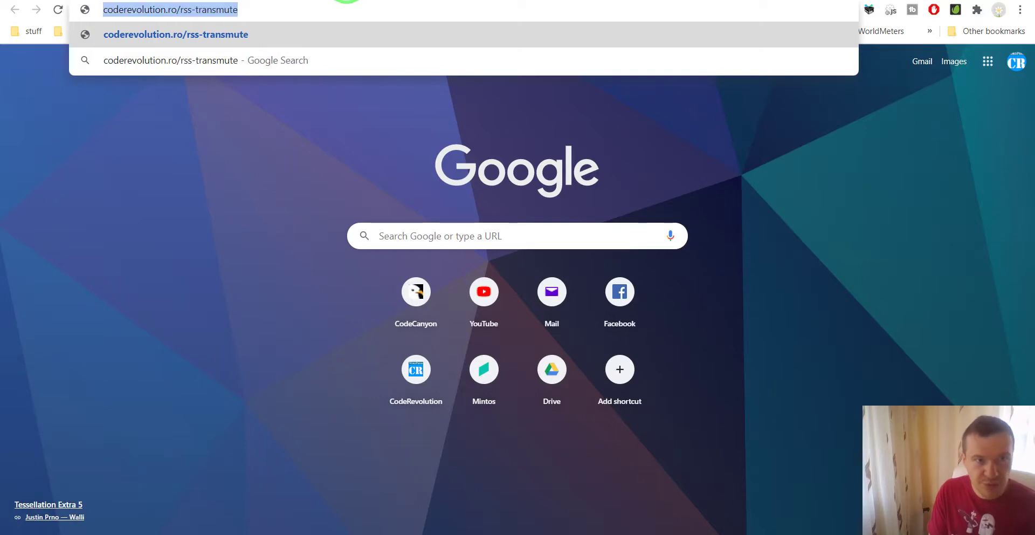
pyautogui.press('Return')
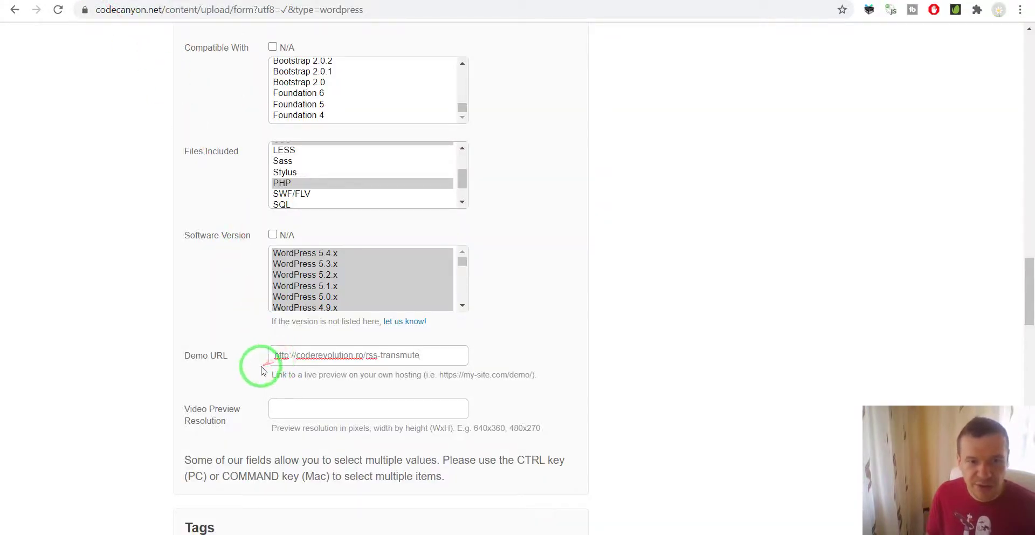
pyautogui.doubleClick(281, 356)
pyautogui.write('https')
pyautogui.scroll(-1, 226, 332)
pyautogui.scroll(-1, 227, 332)
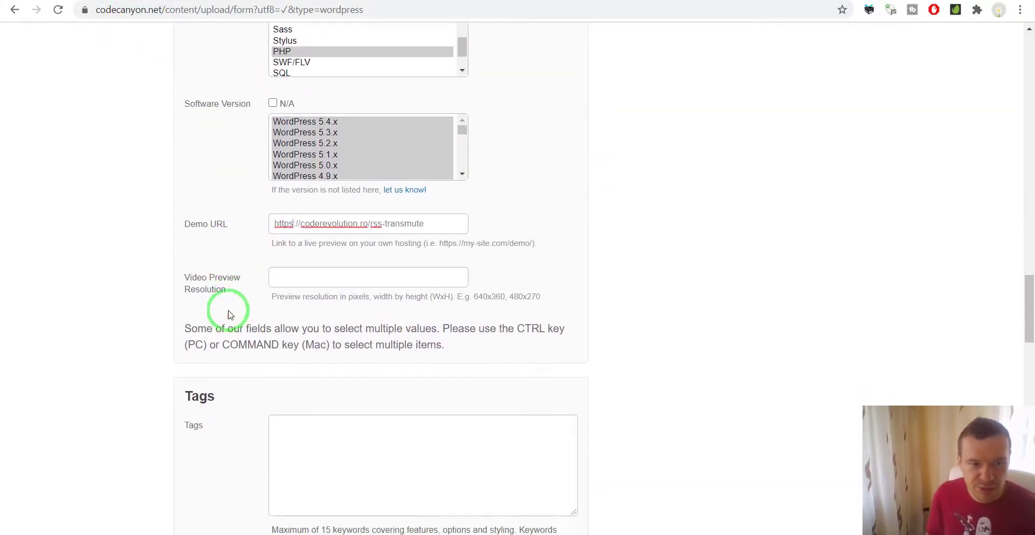
pyautogui.click(422, 530)
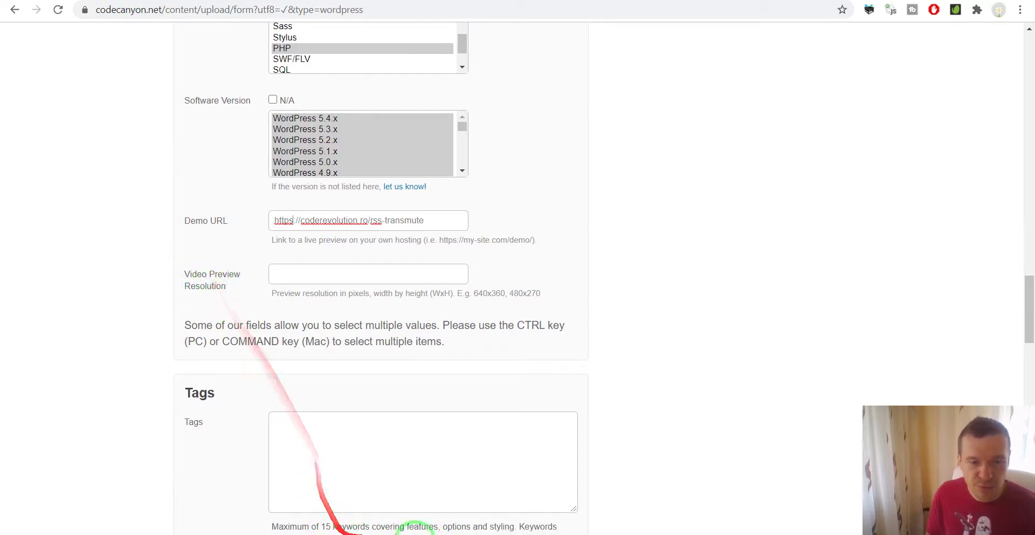
# Check the main RSS-TRANSMUTE video's frame size in its Properties Details tab
pyautogui.click(462, 480)
pyautogui.click(447, 198)
pyautogui.click(477, 168)
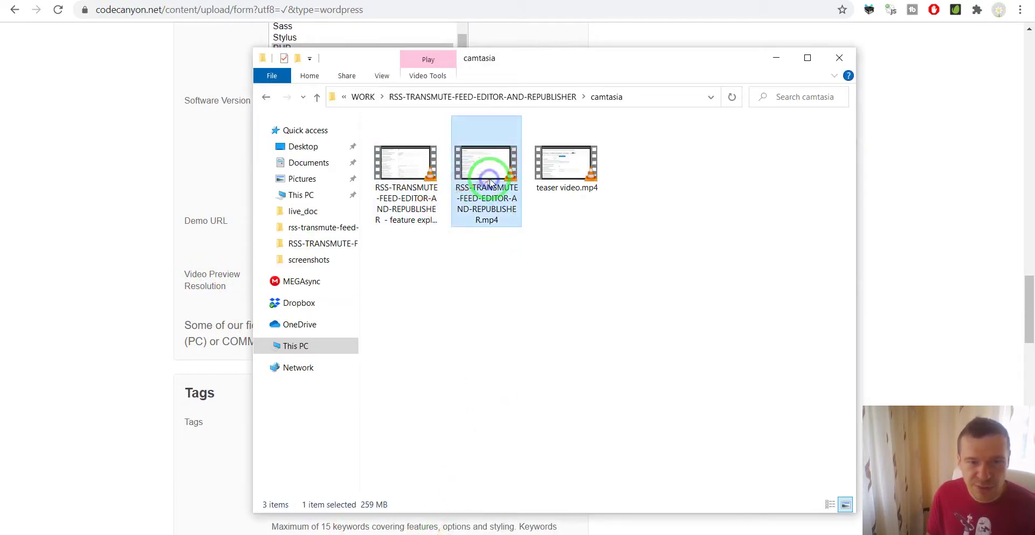
pyautogui.rightClick(488, 172)
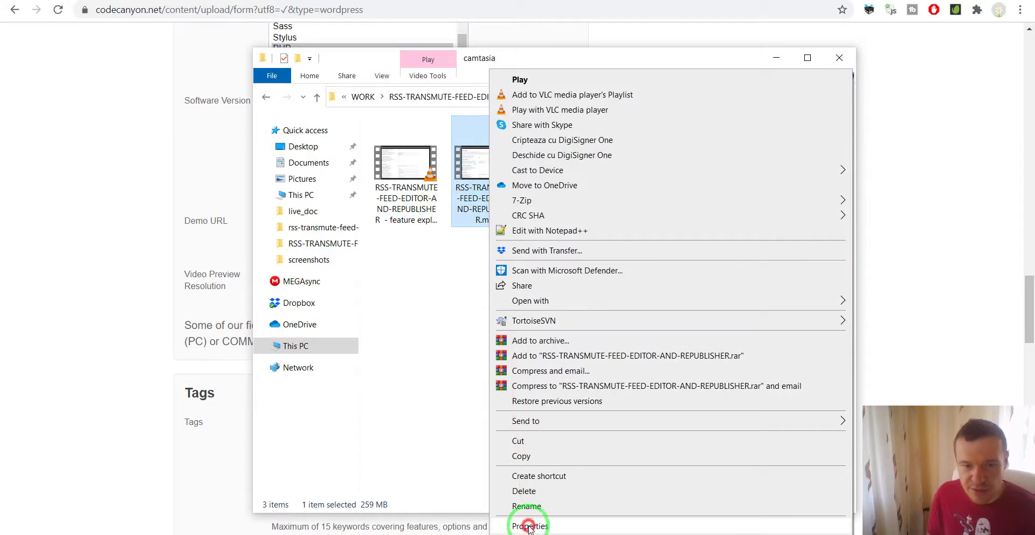
pyautogui.click(528, 525)
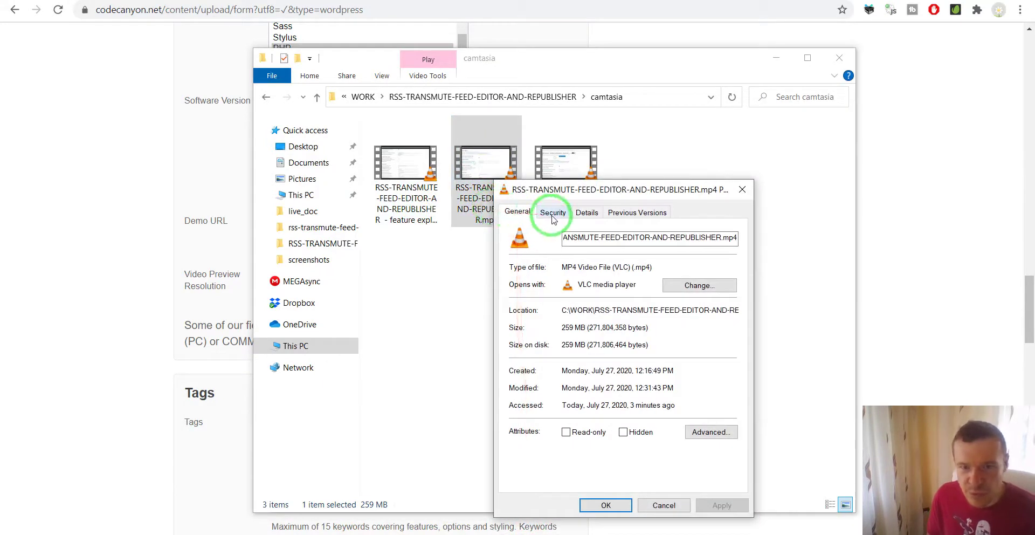
pyautogui.click(586, 212)
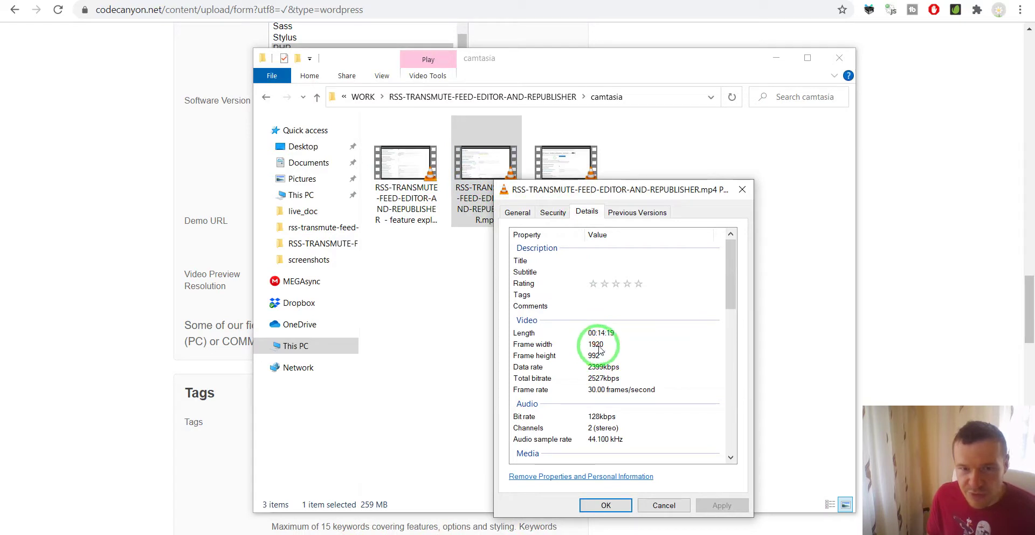
# Enter 1920x992 into the Video Preview Resolution field
pyautogui.click(171, 301)
pyautogui.click(303, 267)
pyautogui.write('1920x')
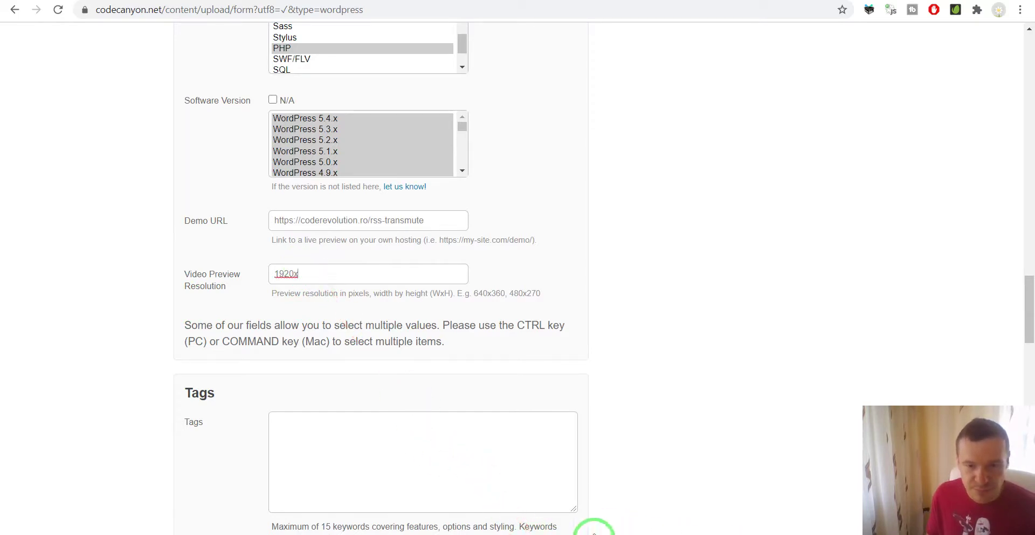
pyautogui.click(569, 531)
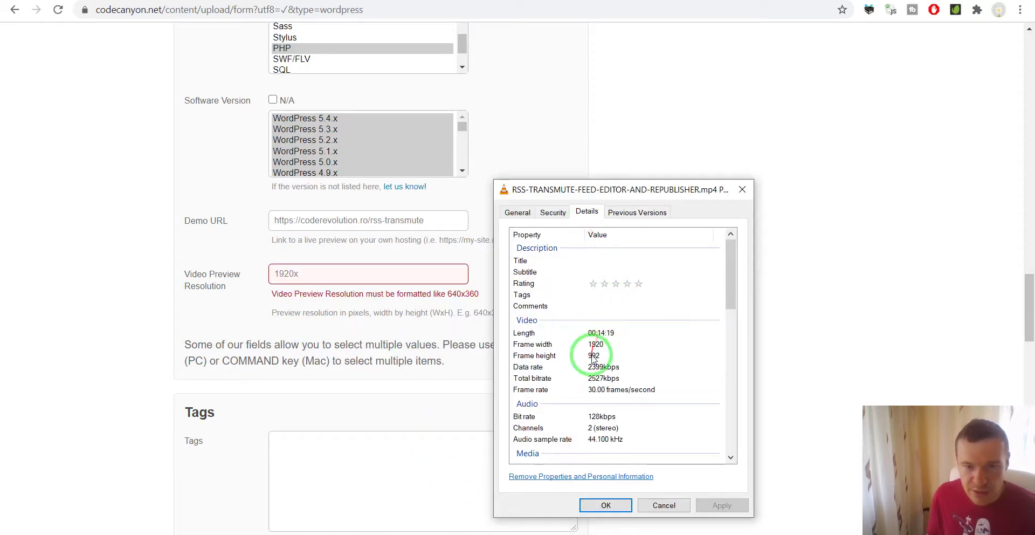
pyautogui.click(331, 274)
# Start the Tags list with RSS keywords and add a missing comma after 'customizer'
pyautogui.write('992')
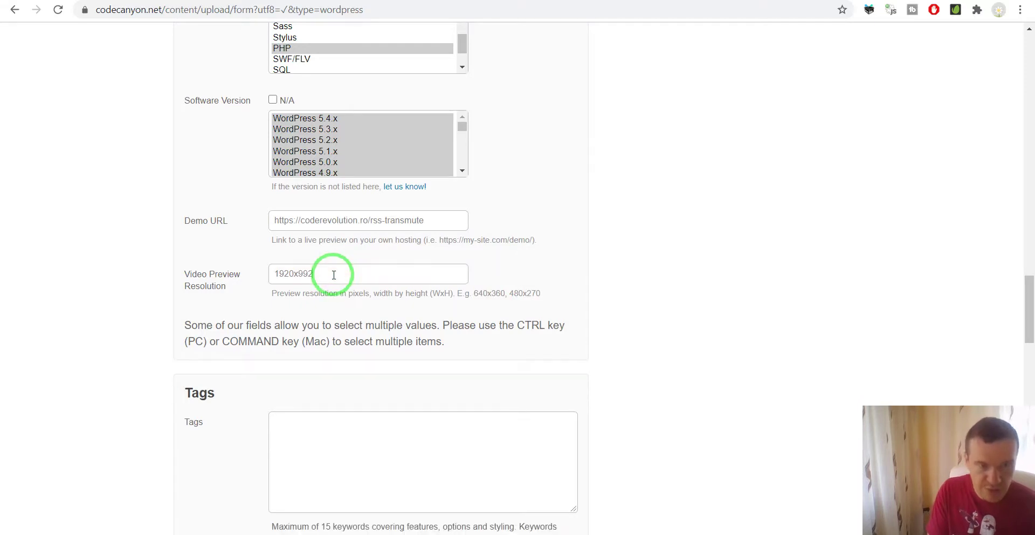
pyautogui.scroll(-4, 313, 275)
pyautogui.click(297, 229)
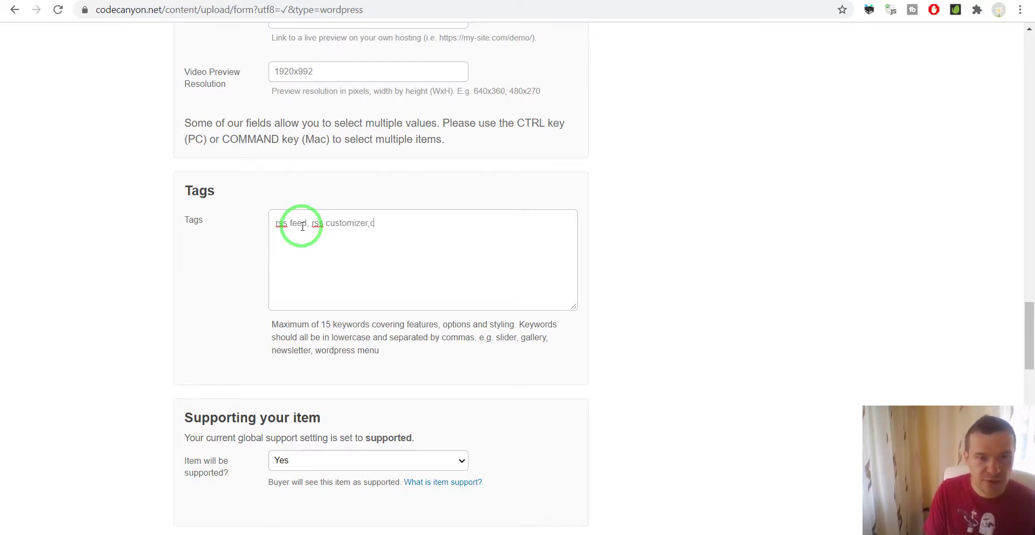
pyautogui.write('rss')
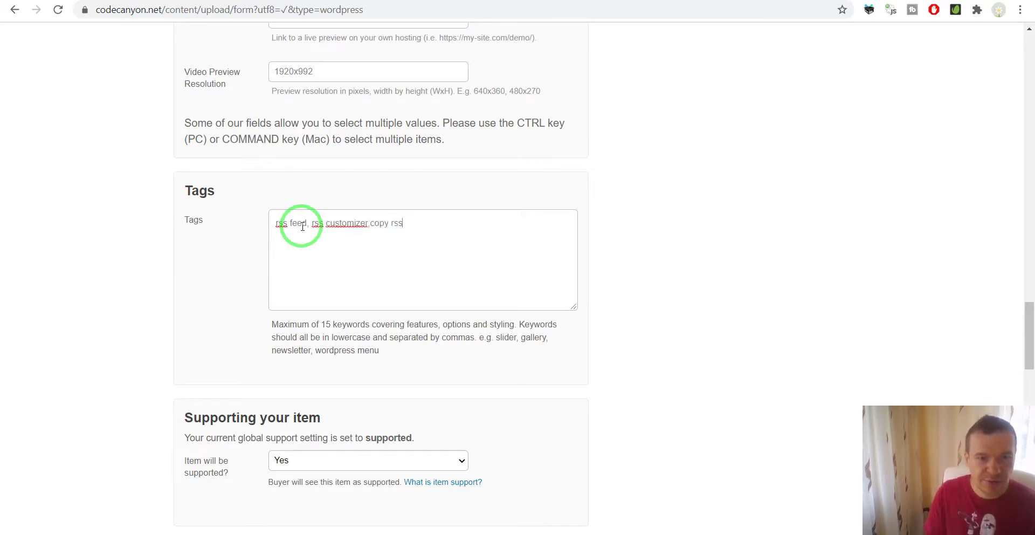
pyautogui.click(368, 223)
pyautogui.write(',')
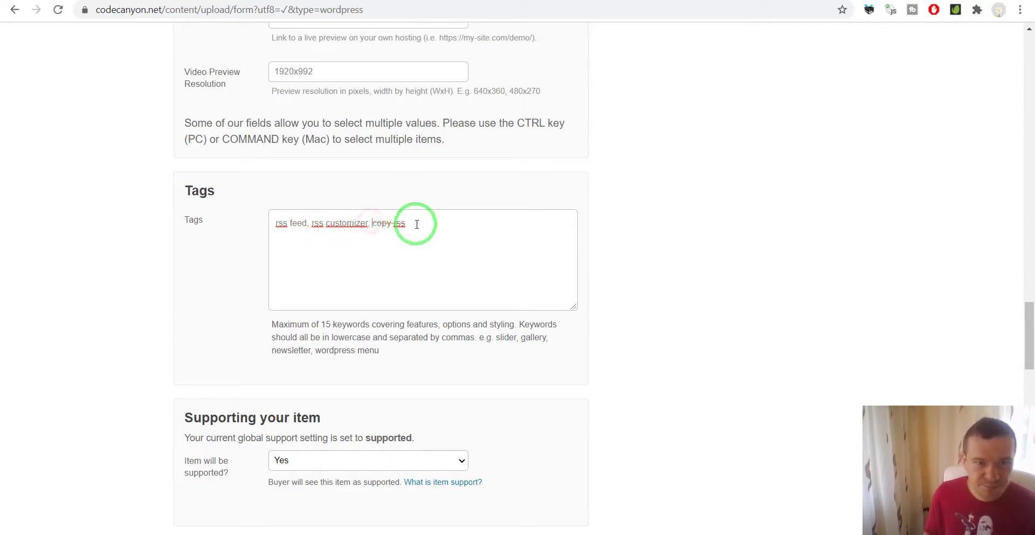
pyautogui.click(423, 224)
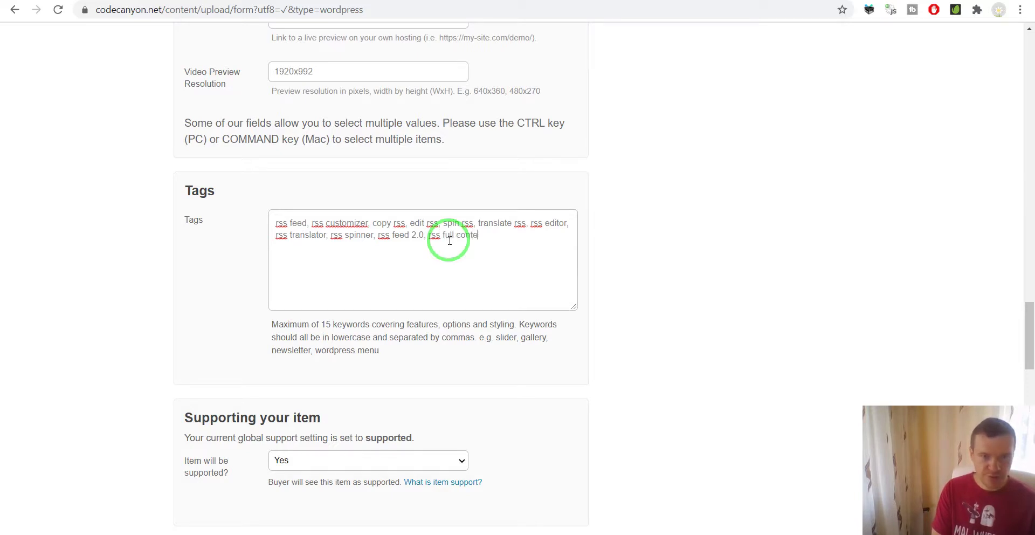
# Finish the Tags list with the final keywords, ending with 'modify rss, affiliate rss'
pyautogui.write('full content rss feed,')
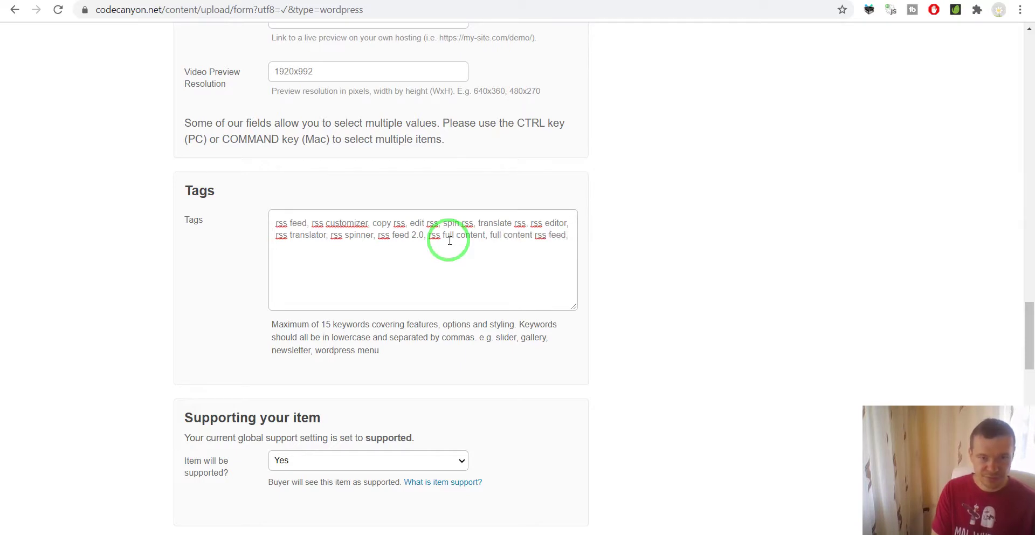
pyautogui.write('get full content rss')
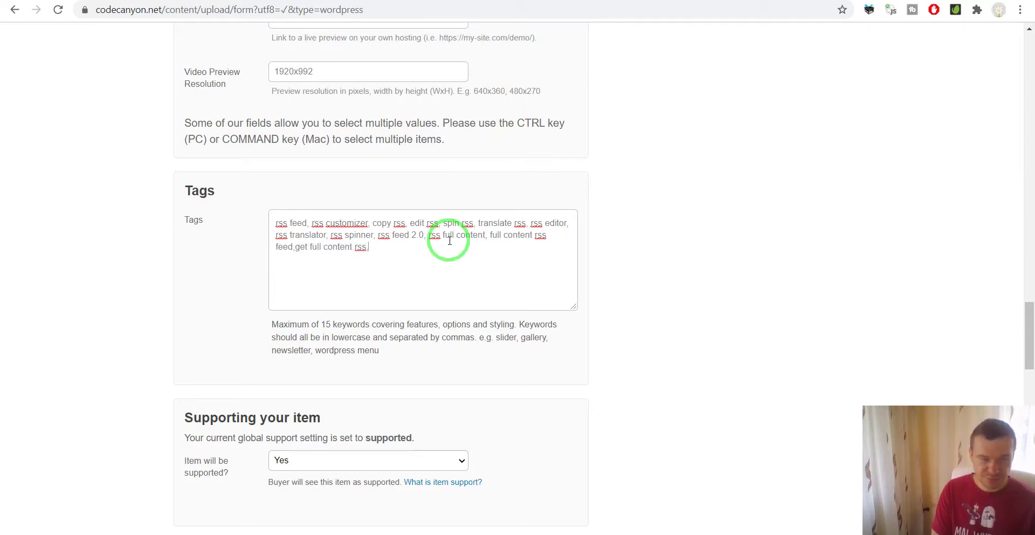
pyautogui.write('modi')
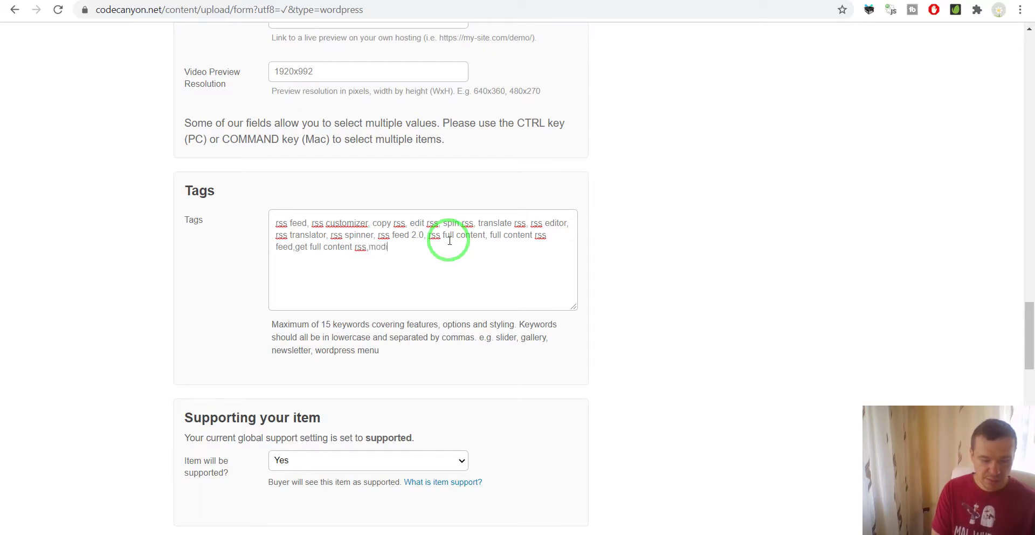
pyautogui.write('fy rss')
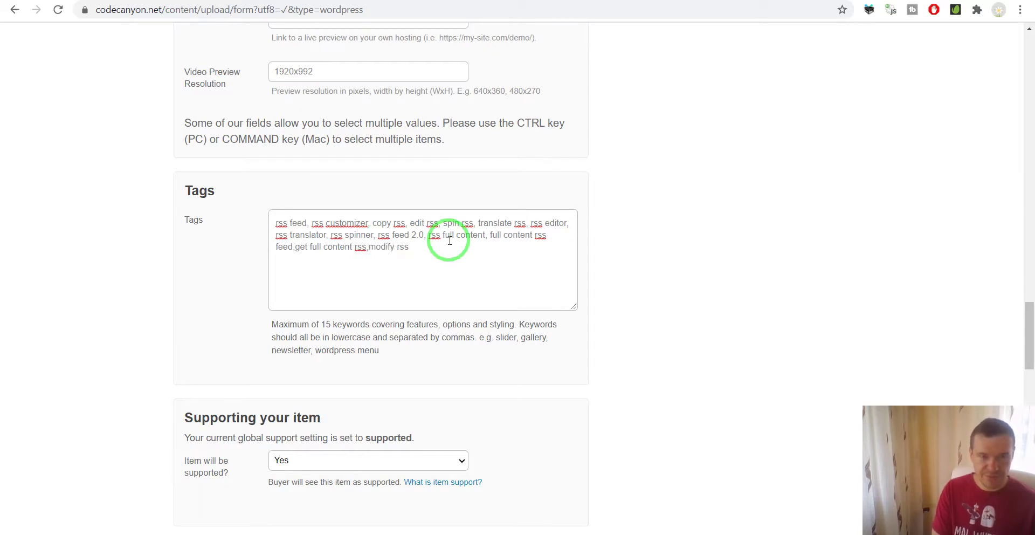
pyautogui.write(', affiliate rss,')
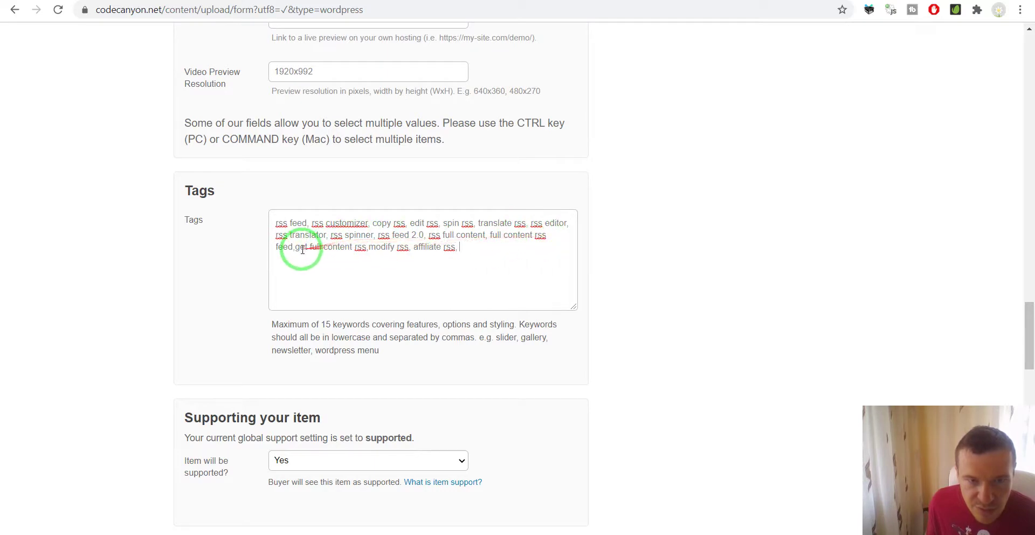
pyautogui.moveTo(376, 246); pyautogui.dragTo(446, 249)
pyautogui.click(468, 248)
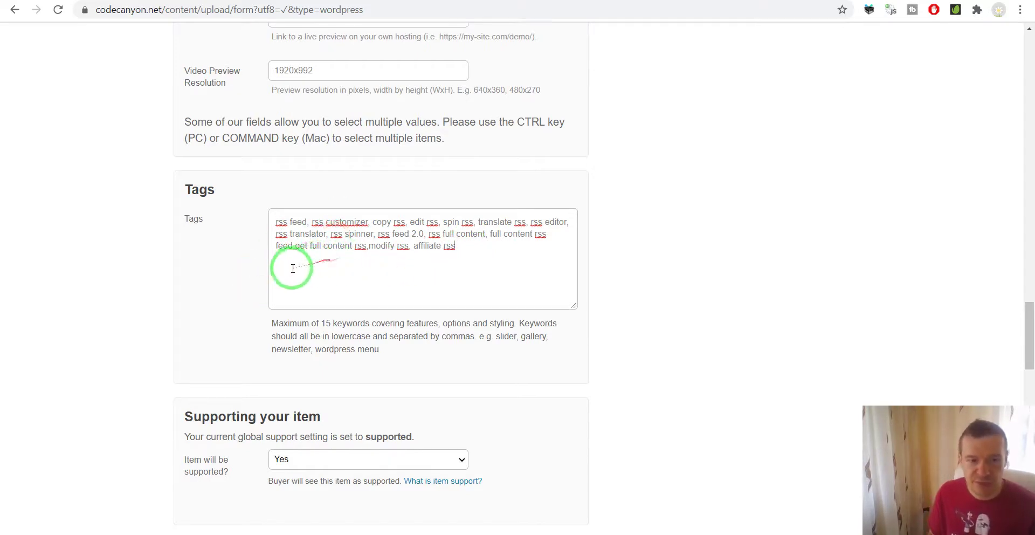
pyautogui.scroll(-6, 292, 268)
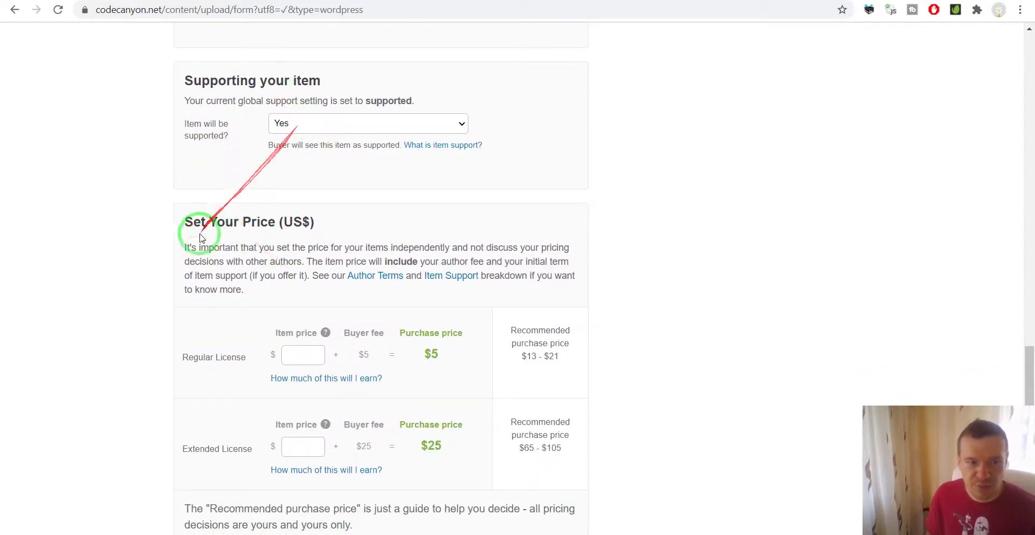
# Enter item prices of 24 for the Regular License and 120 for the Extended License
pyautogui.scroll(-2, 201, 238)
pyautogui.click(301, 219)
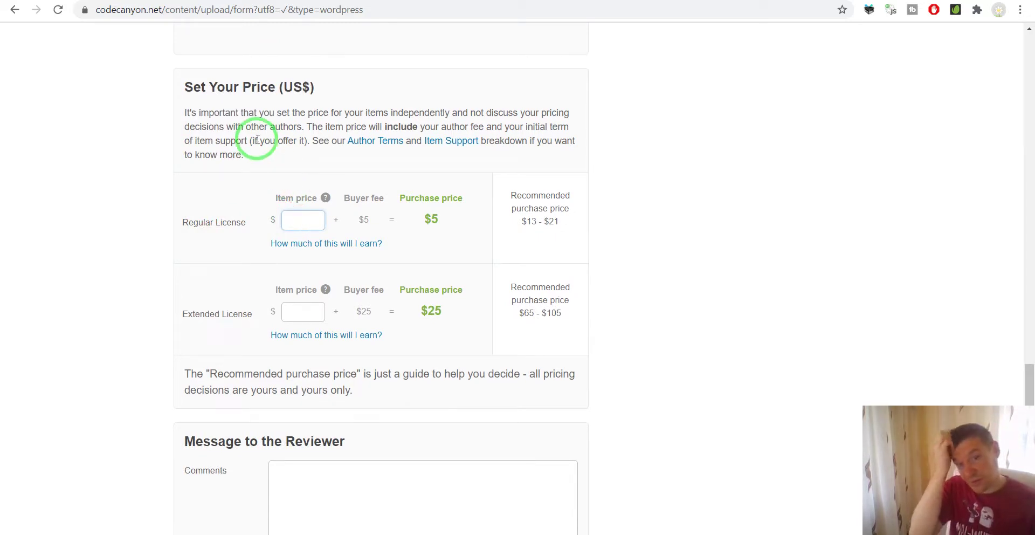
pyautogui.write('24')
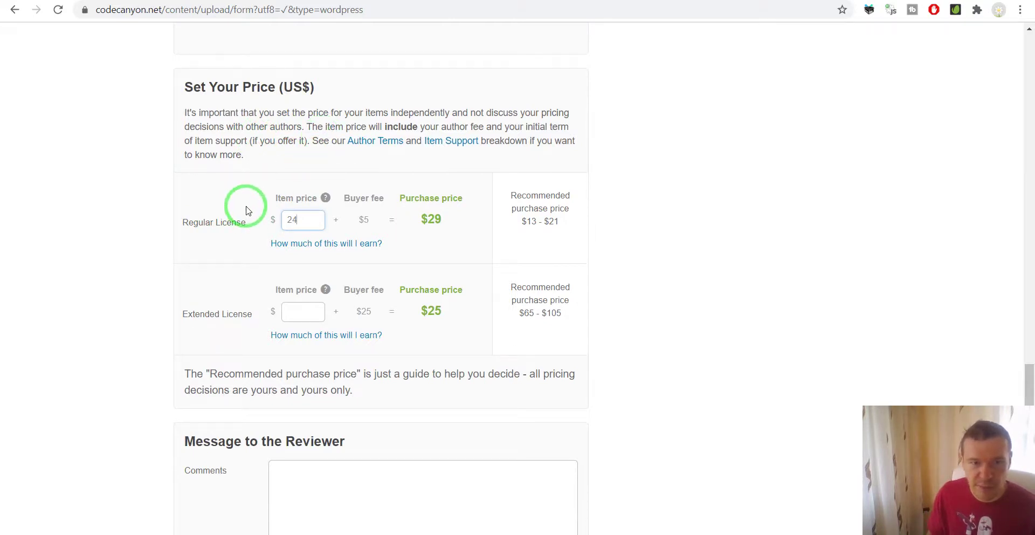
pyautogui.click(293, 310)
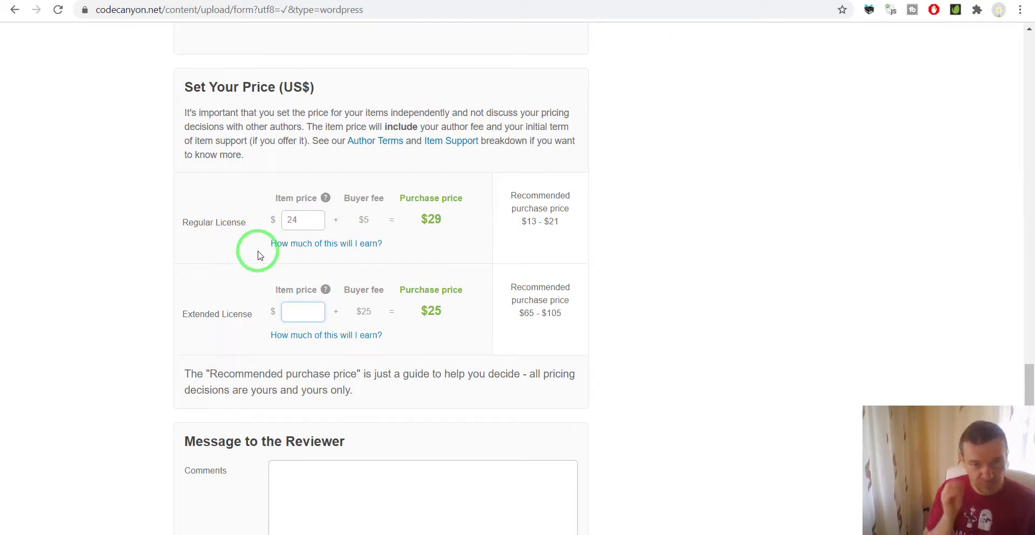
pyautogui.write('120')
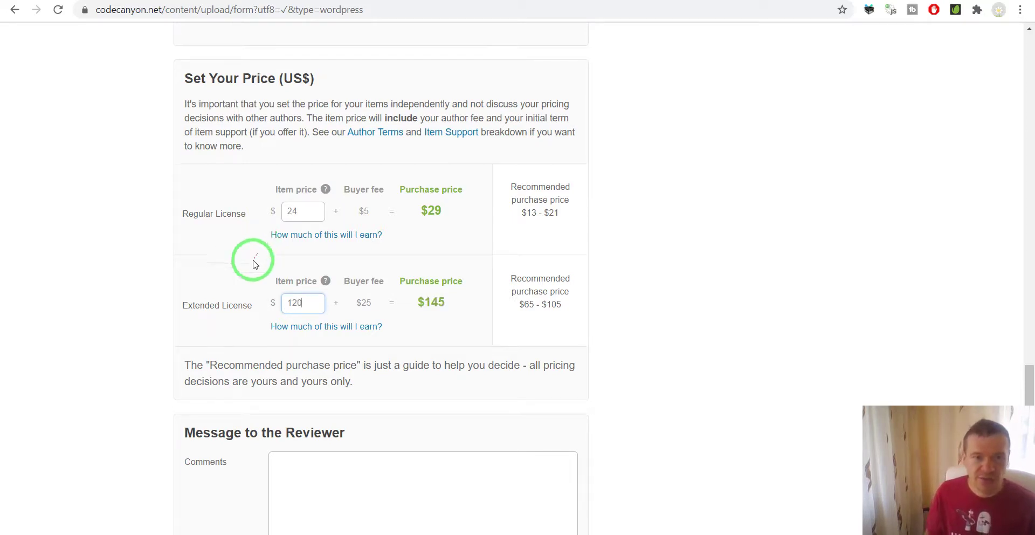
# Check the Regular License breakdown: 24 item price plus $5 buyer fee gives $29
pyautogui.scroll(-3, 249, 261)
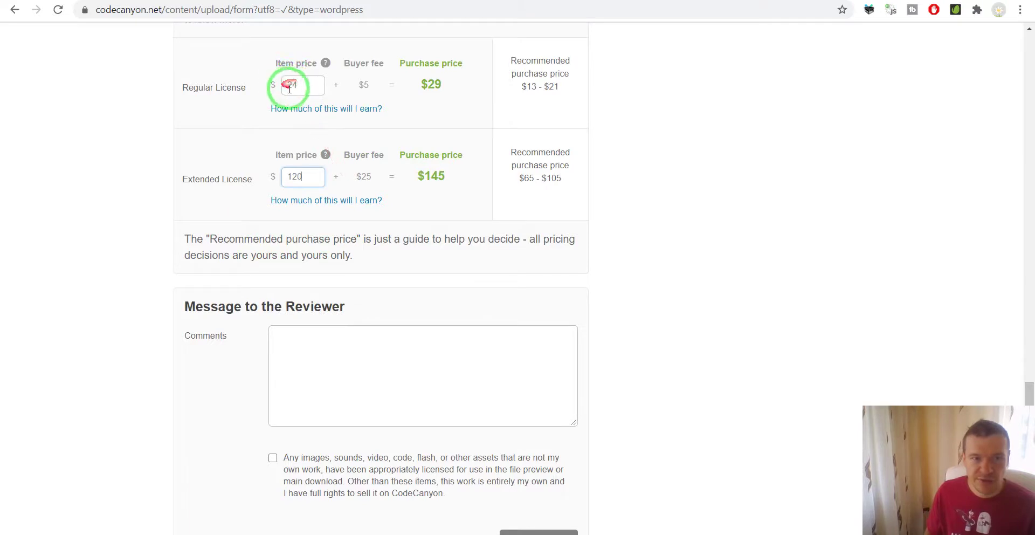
pyautogui.doubleClick(423, 82)
pyautogui.click(446, 99)
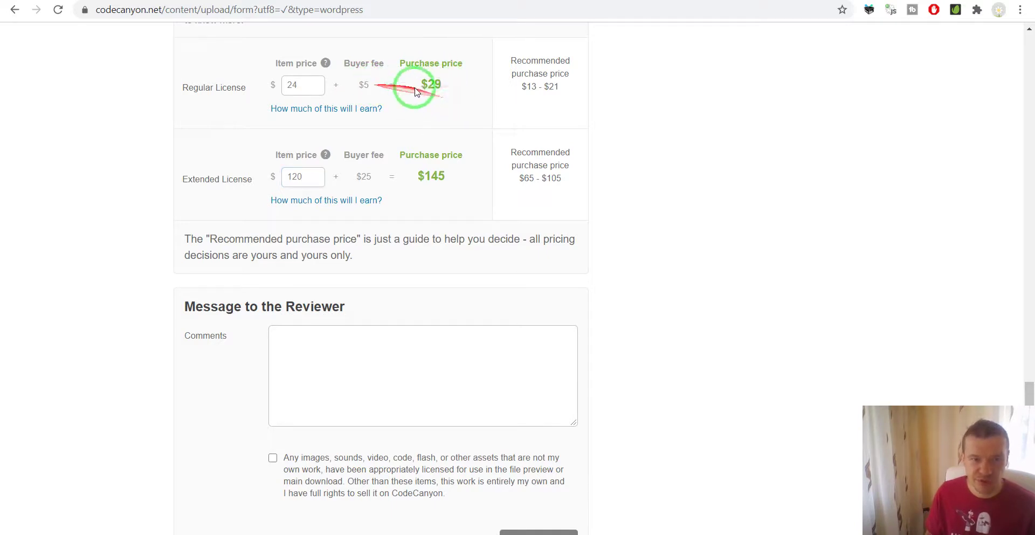
pyautogui.click(424, 90)
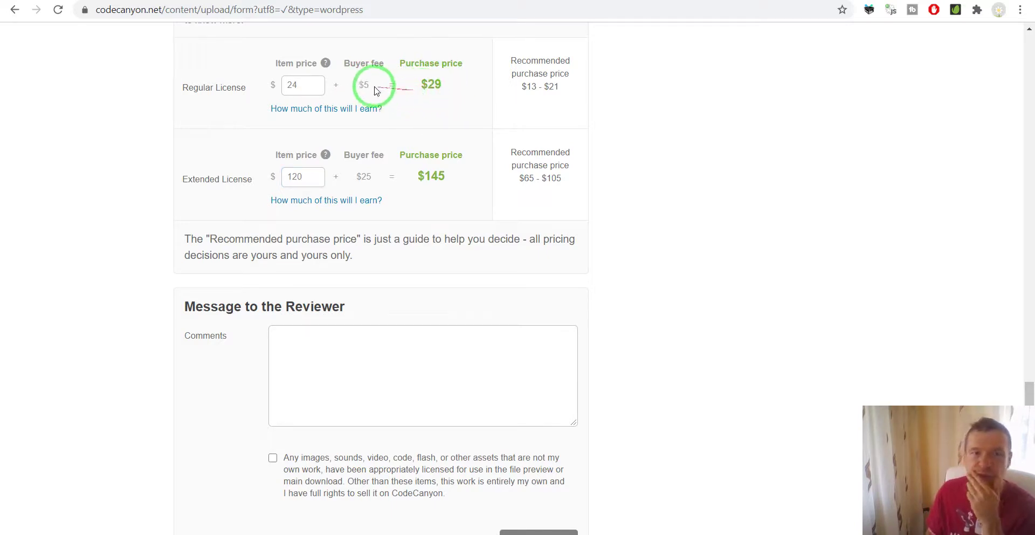
pyautogui.click(290, 85)
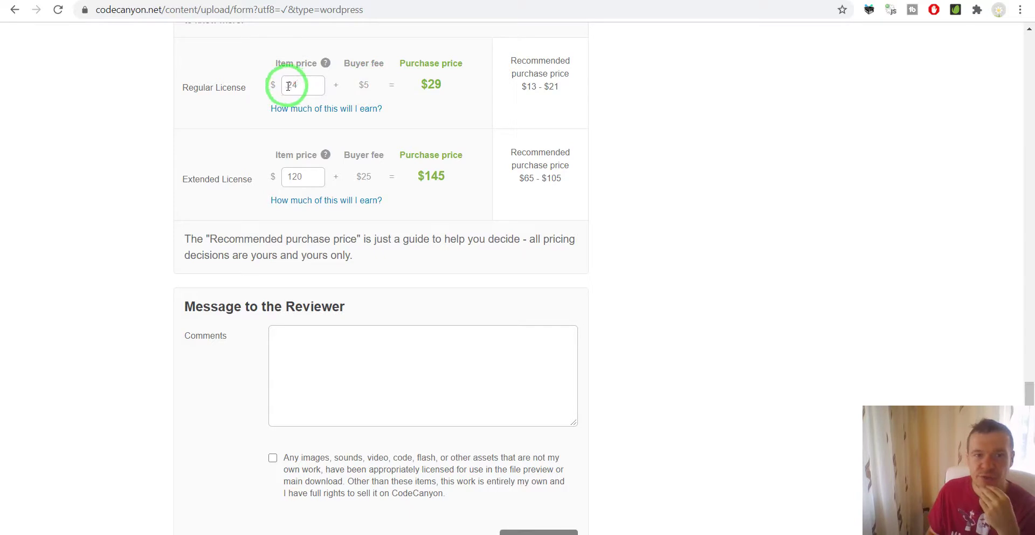
pyautogui.doubleClick(298, 85)
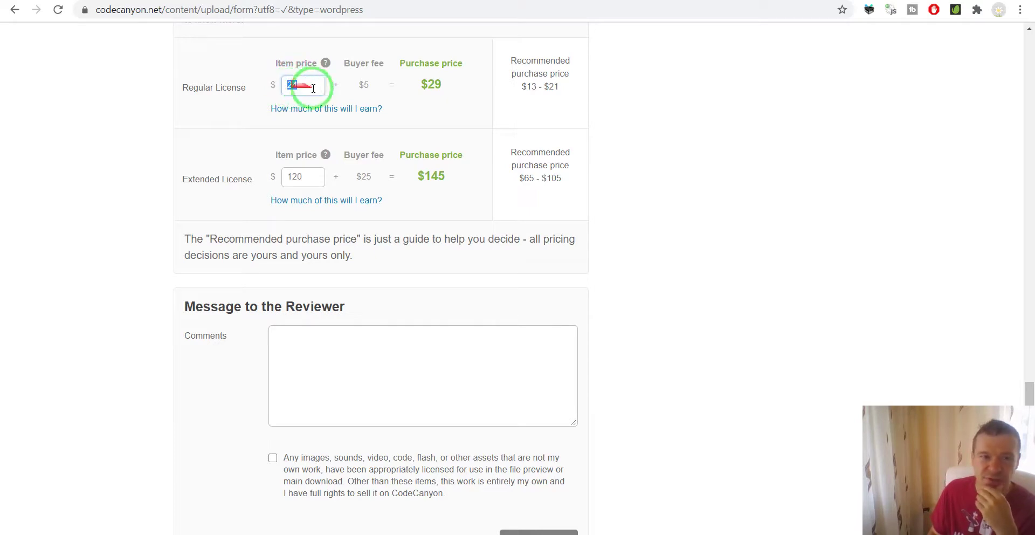
pyautogui.doubleClick(363, 84)
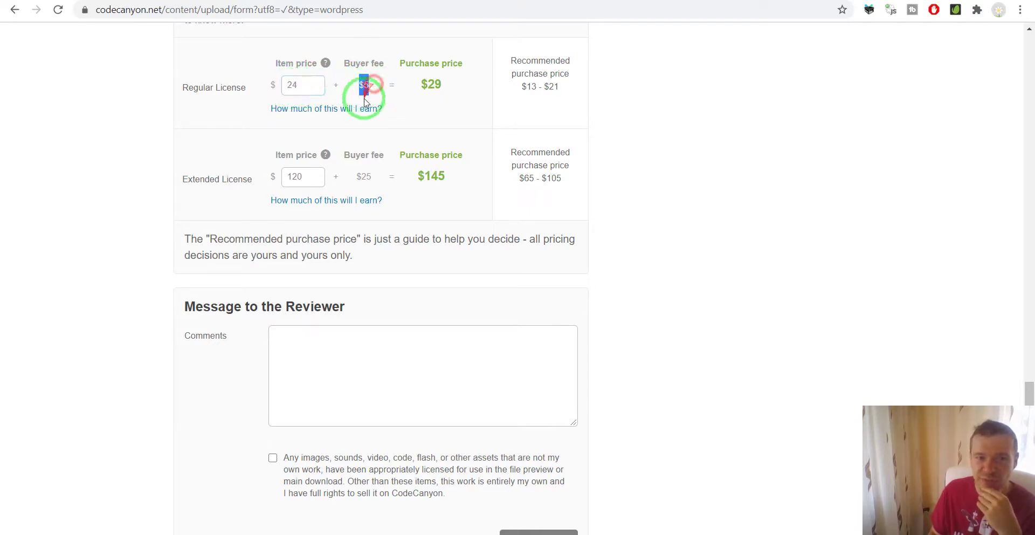
pyautogui.click(231, 116)
pyautogui.click(125, 207)
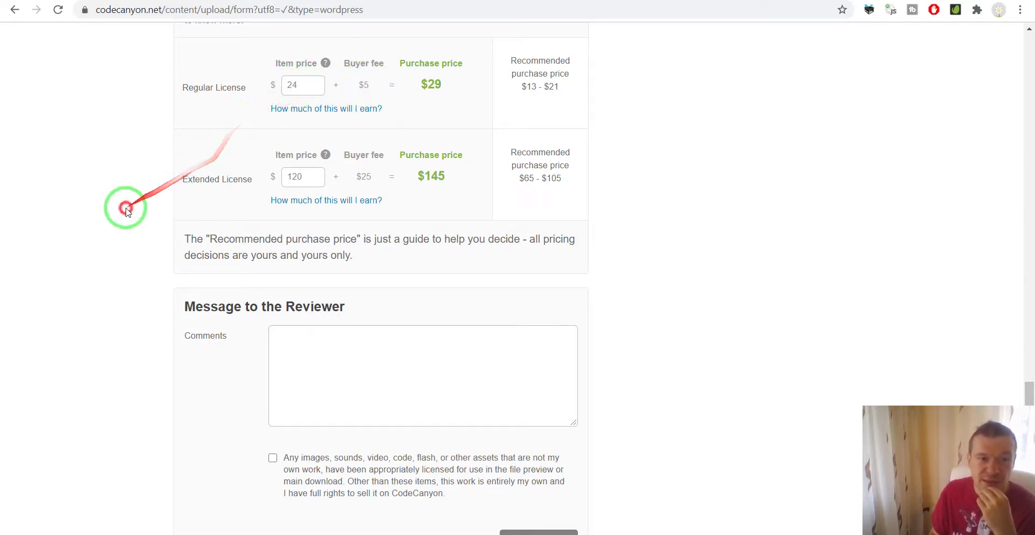
pyautogui.scroll(-3, 125, 208)
pyautogui.click(310, 166)
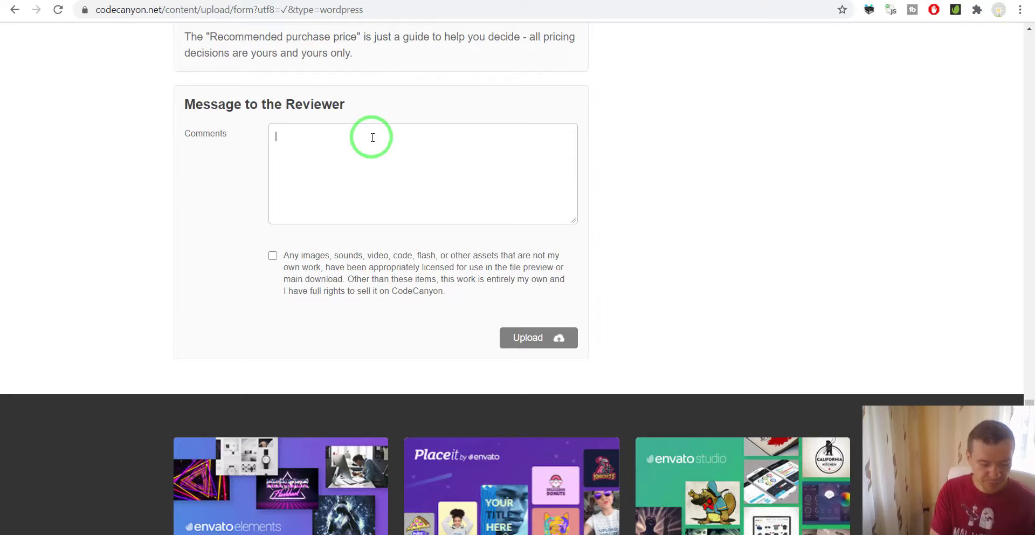
# Leave the reviewer note 'Hello, have a nice day! Thank you for your kind review', confirm the assets are licensed, and upload
pyautogui.write('Hello, have ')
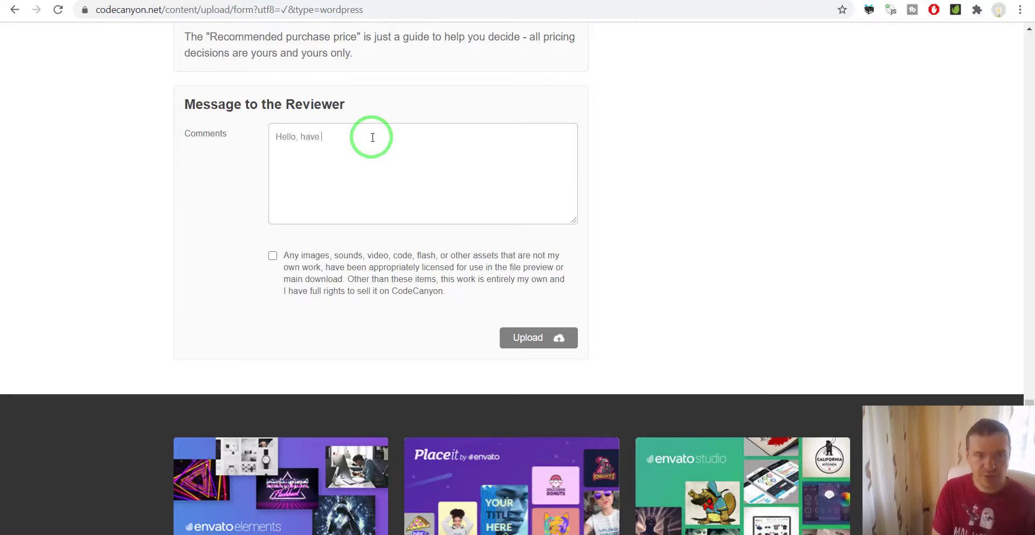
pyautogui.write('a nice day! Thank')
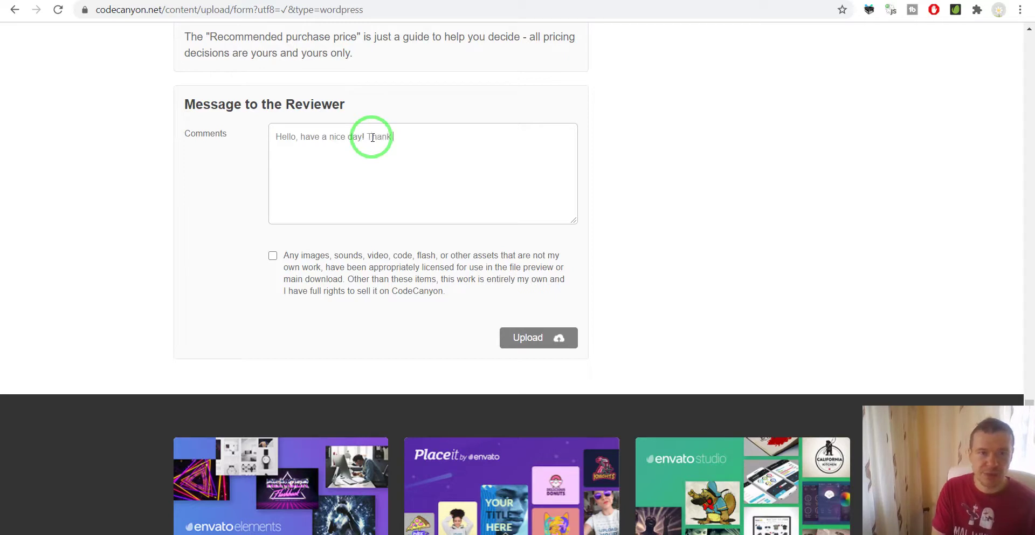
pyautogui.write(' you for your k')
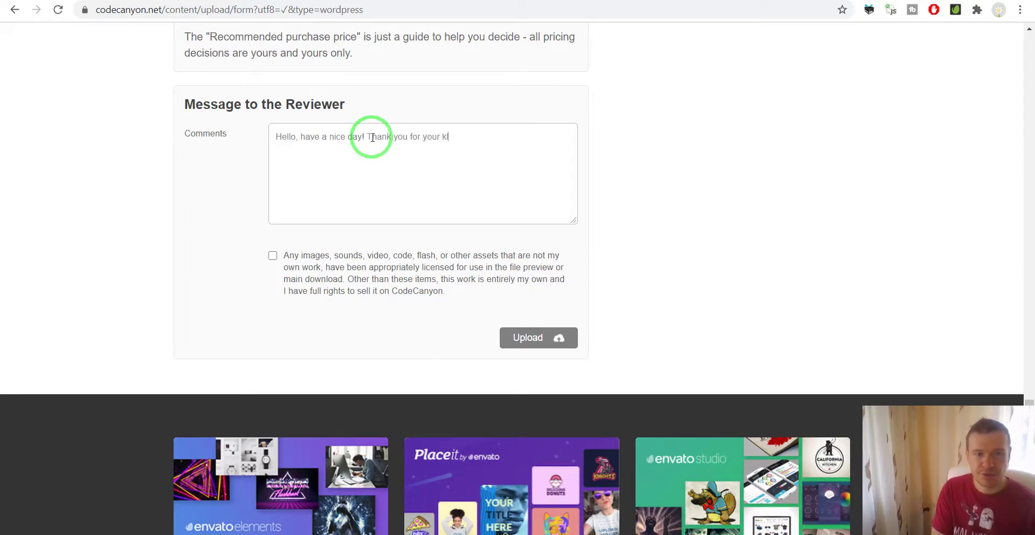
pyautogui.write('ind review!')
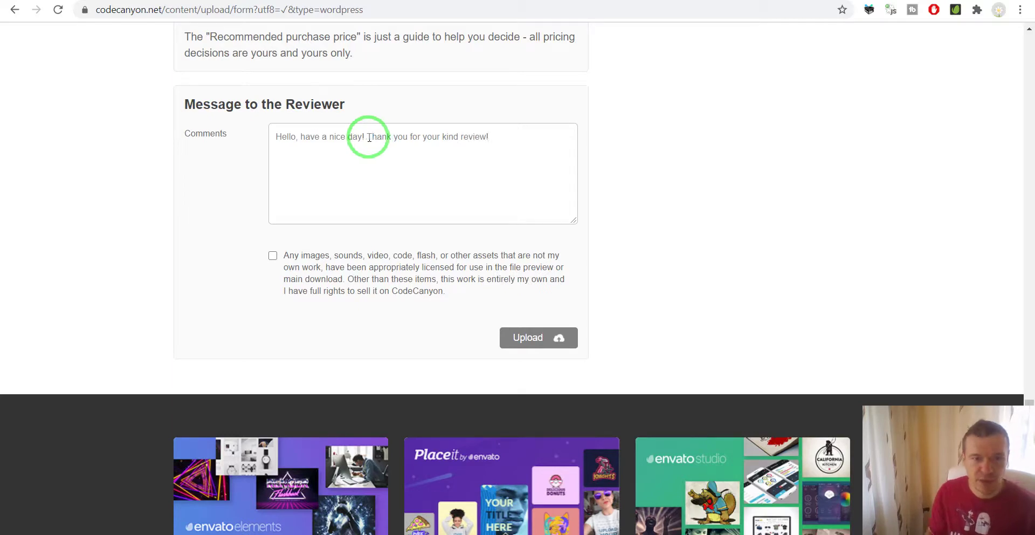
pyautogui.click(272, 256)
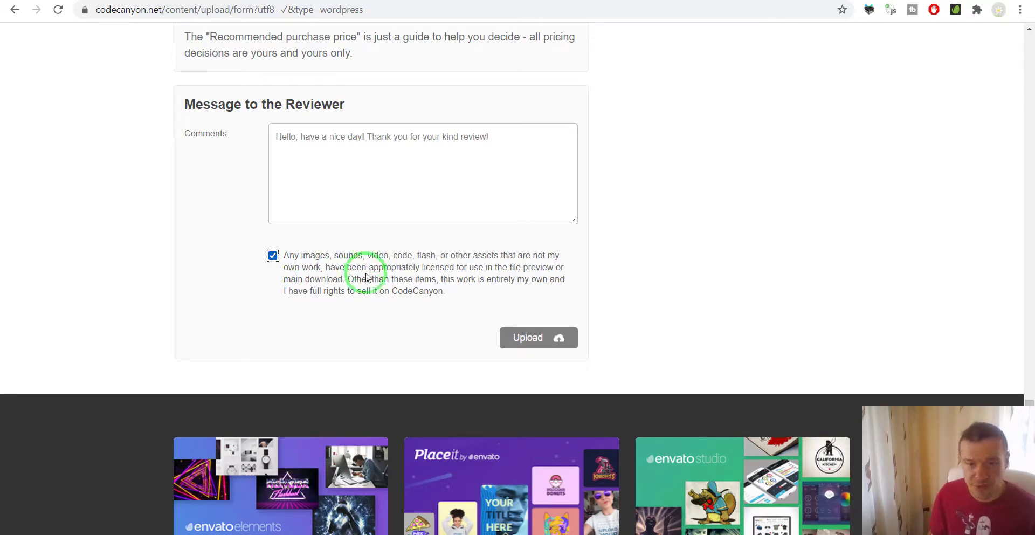
pyautogui.scroll(15, 258, 273)
pyautogui.scroll(20, 259, 276)
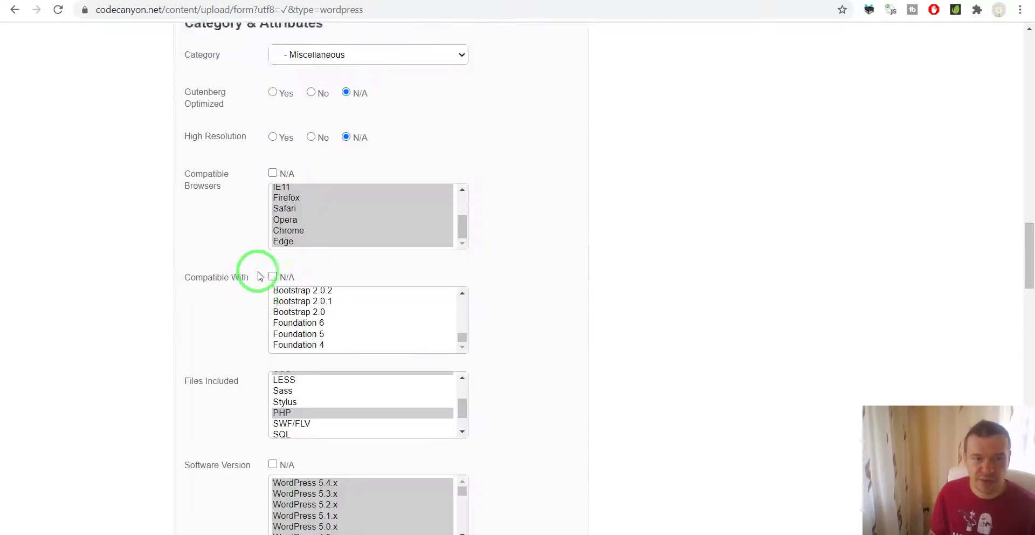
pyautogui.scroll(-20, 257, 275)
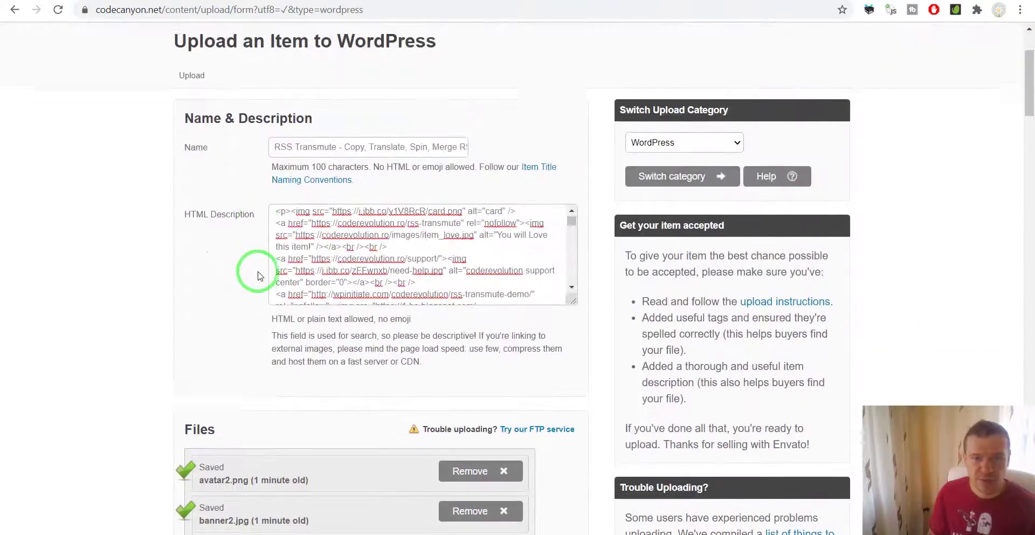
pyautogui.scroll(-20, 257, 272)
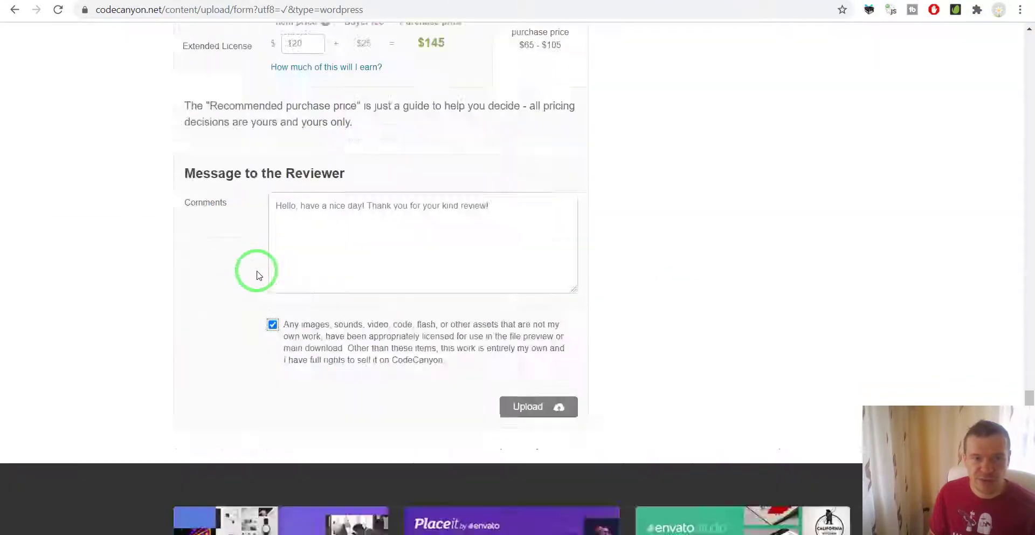
pyautogui.scroll(12, 365, 194)
pyautogui.click(528, 267)
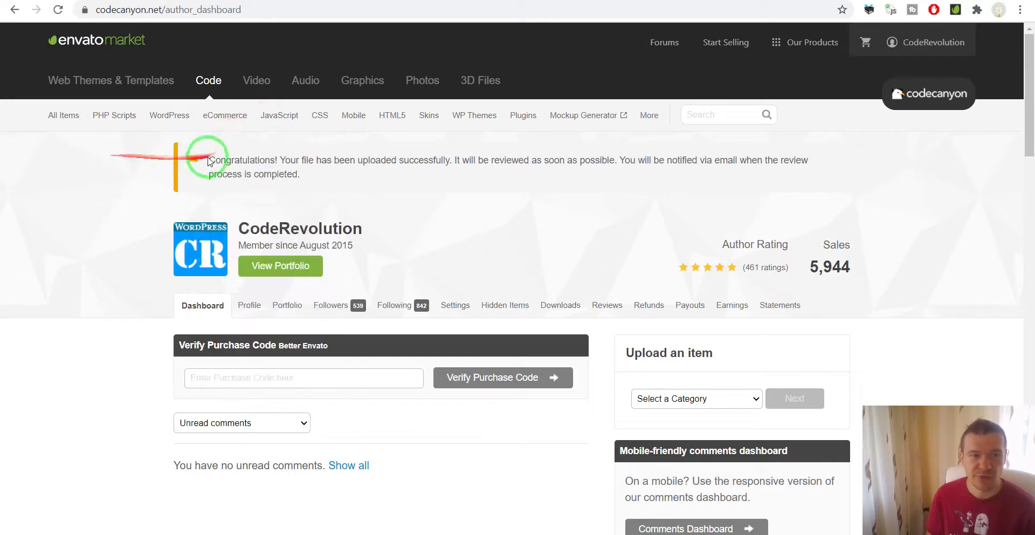
# Highlight the dashboard notice saying the RSS Transmute file will be reviewed soon
pyautogui.moveTo(331, 160); pyautogui.dragTo(614, 160)
pyautogui.click(501, 159)
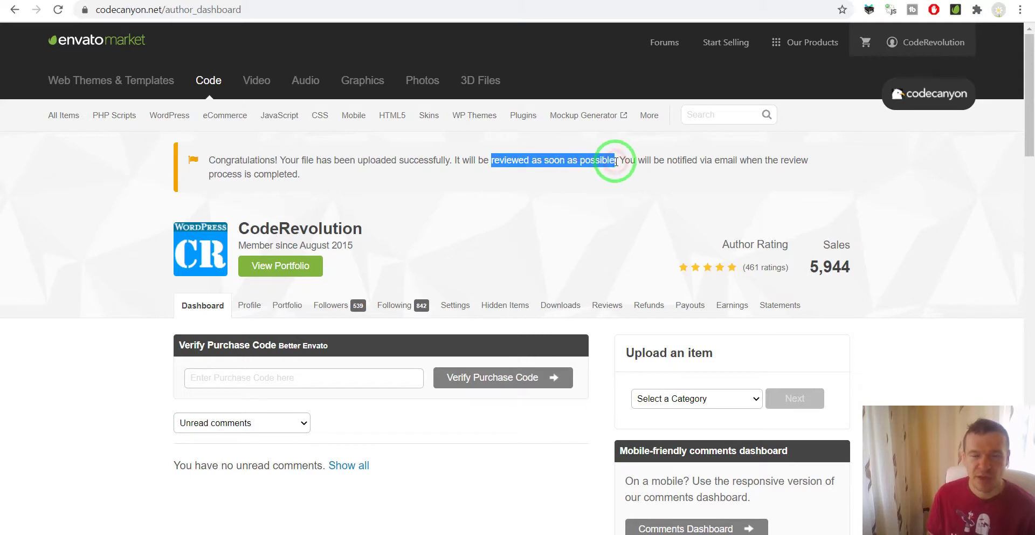
pyautogui.tripleClick(499, 160)
pyautogui.moveTo(491, 160); pyautogui.dragTo(532, 160)
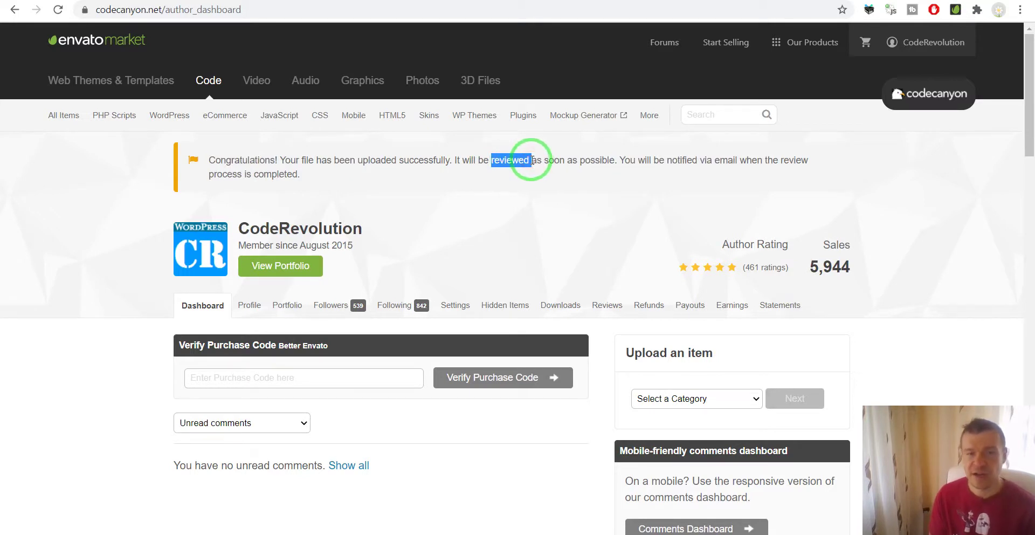